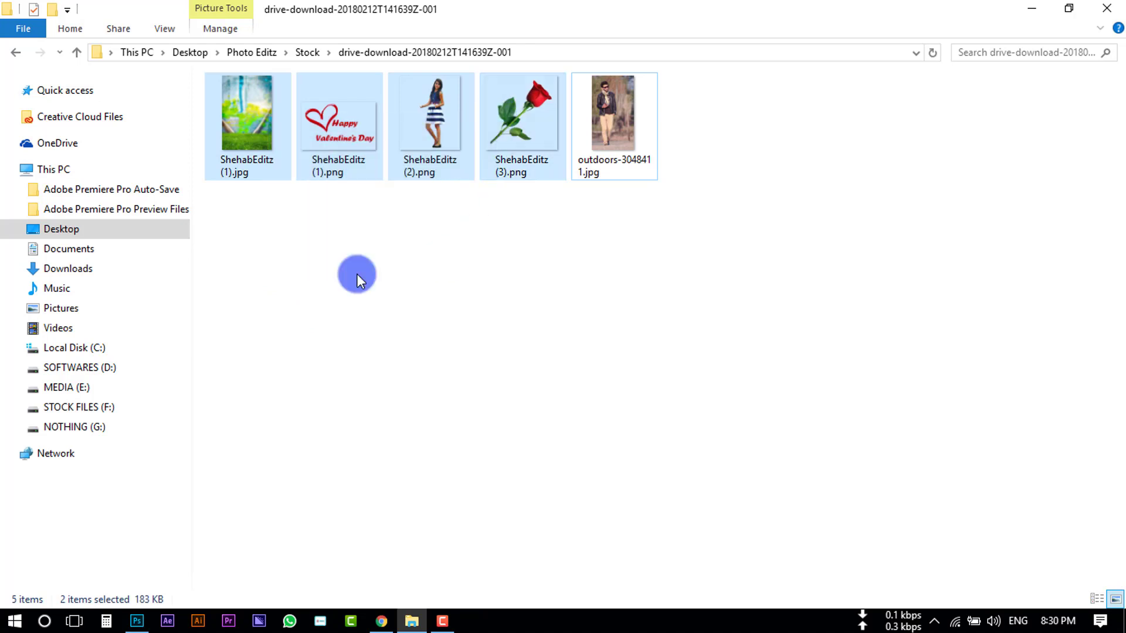
left_click_drag(262, 251, 496, 230)
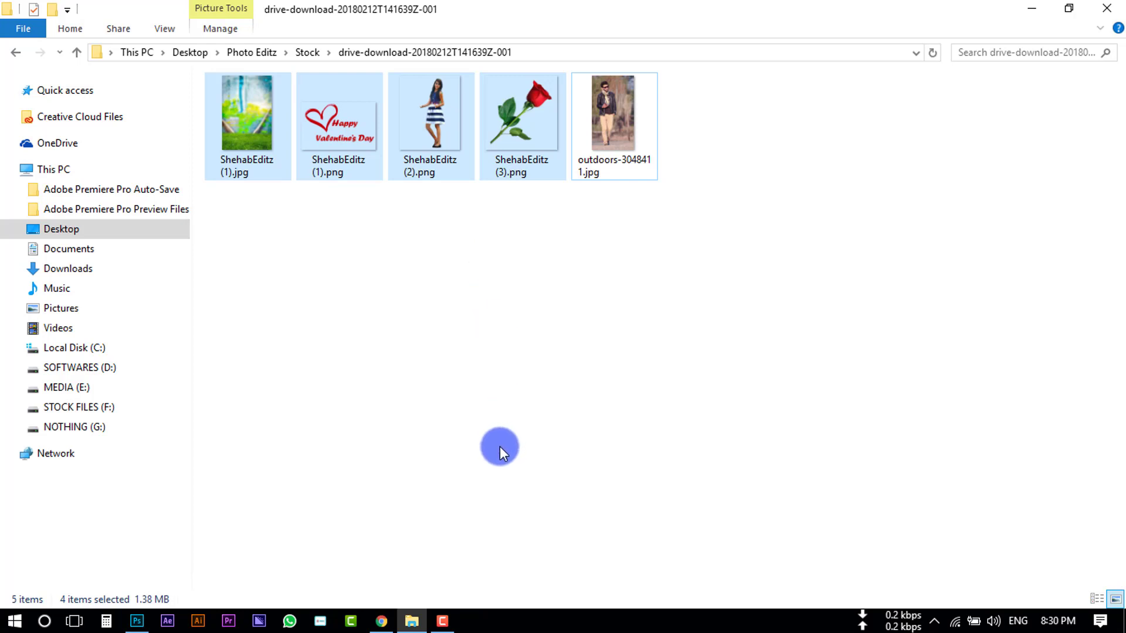
left_click(1030, 12)
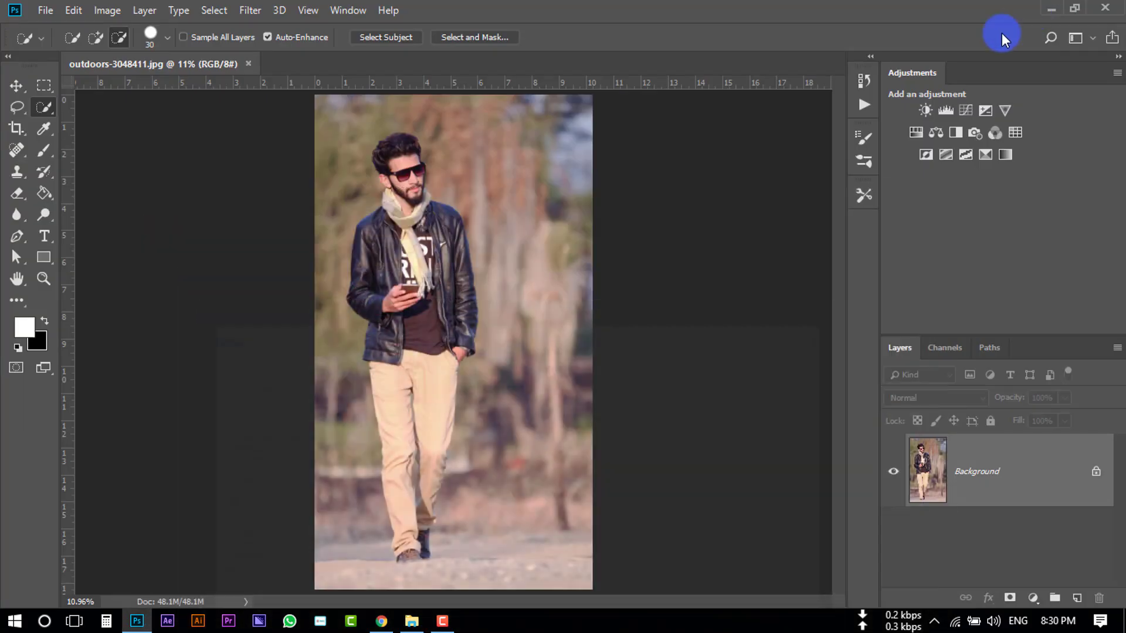
left_click(386, 620)
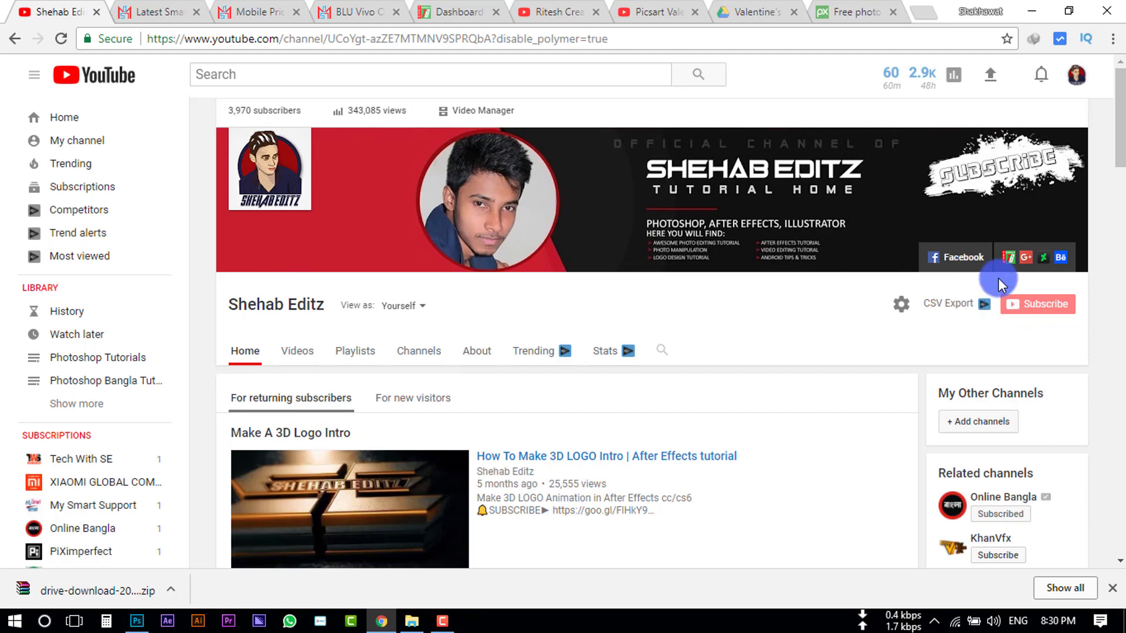
left_click(1040, 13)
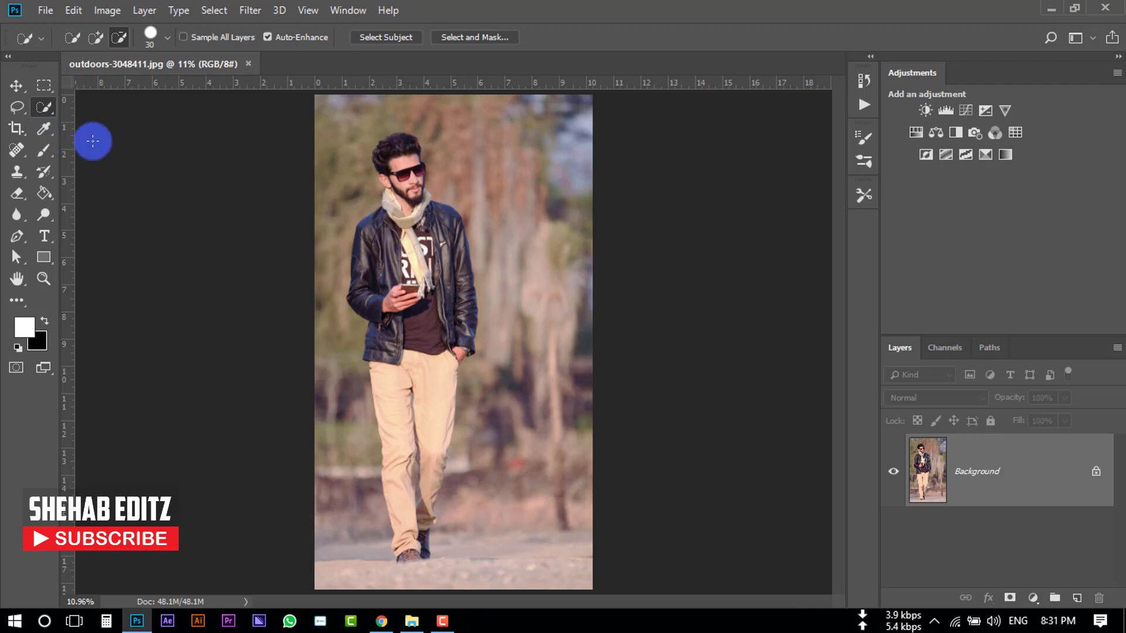
- Pick the Quick Selection Tool and open the Select and Mask workspace
right_click(42, 110)
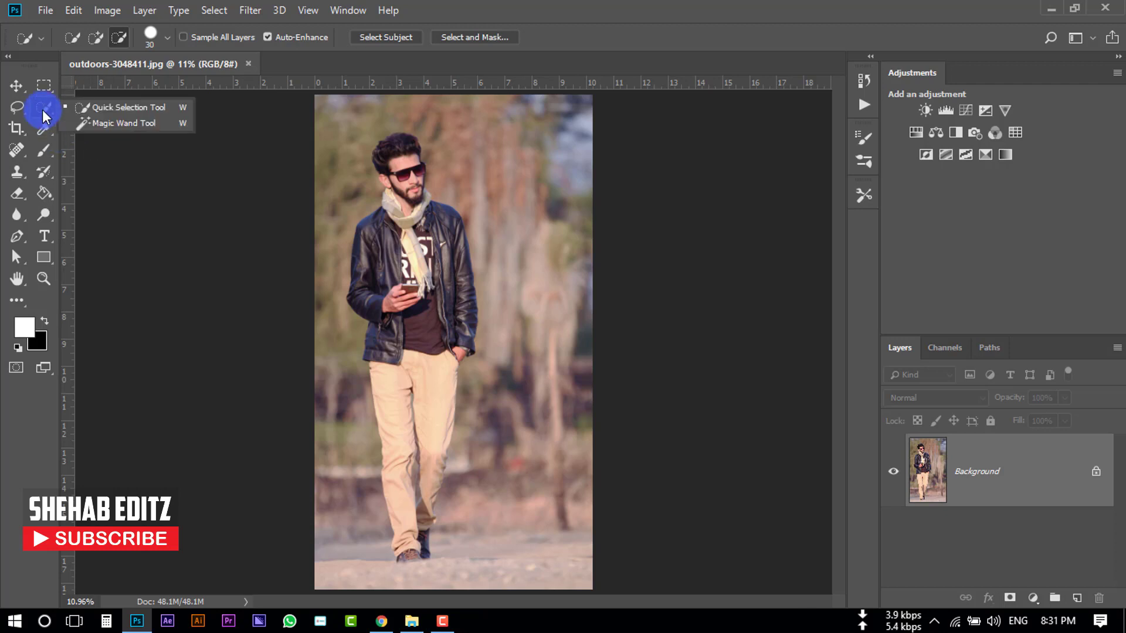
left_click(114, 110)
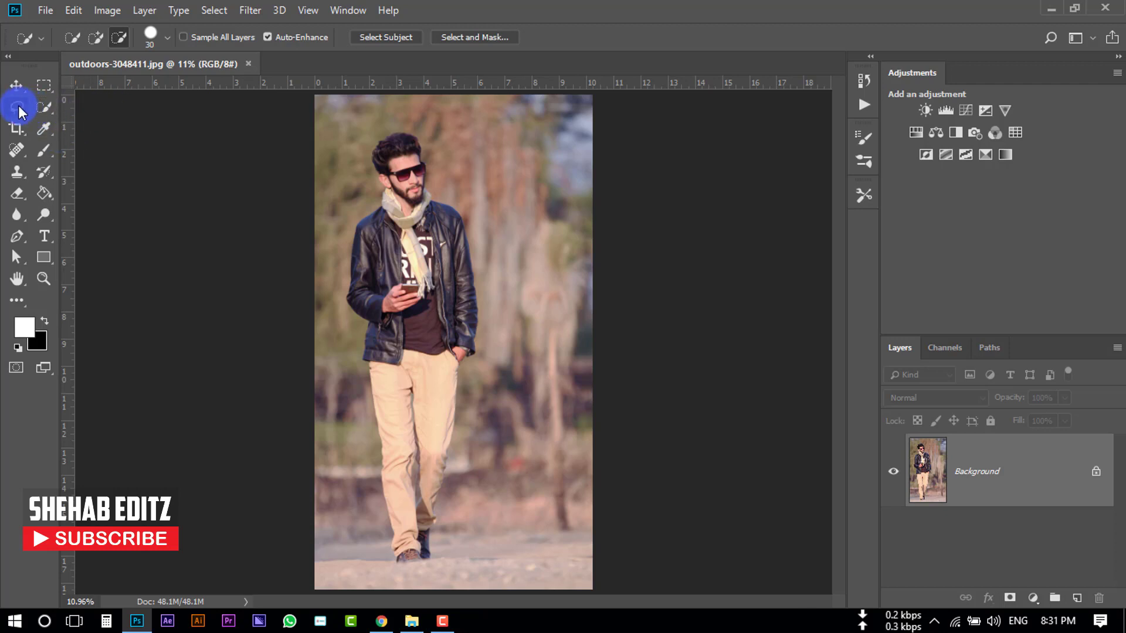
left_click(18, 105)
left_click(83, 106)
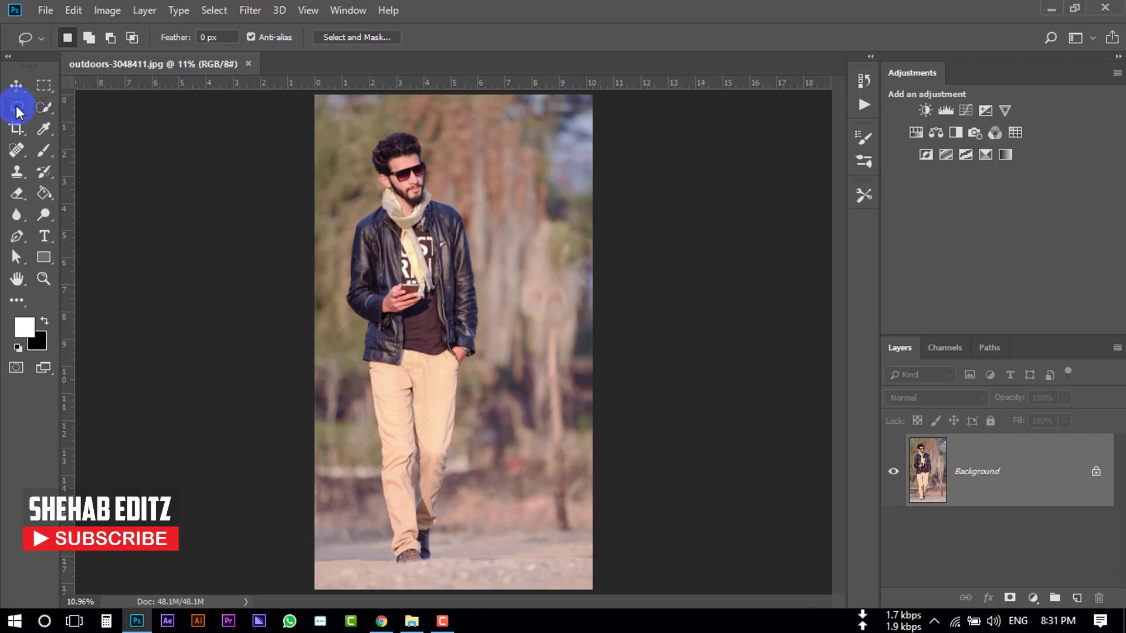
right_click(15, 106)
left_click(55, 109)
left_click(44, 107)
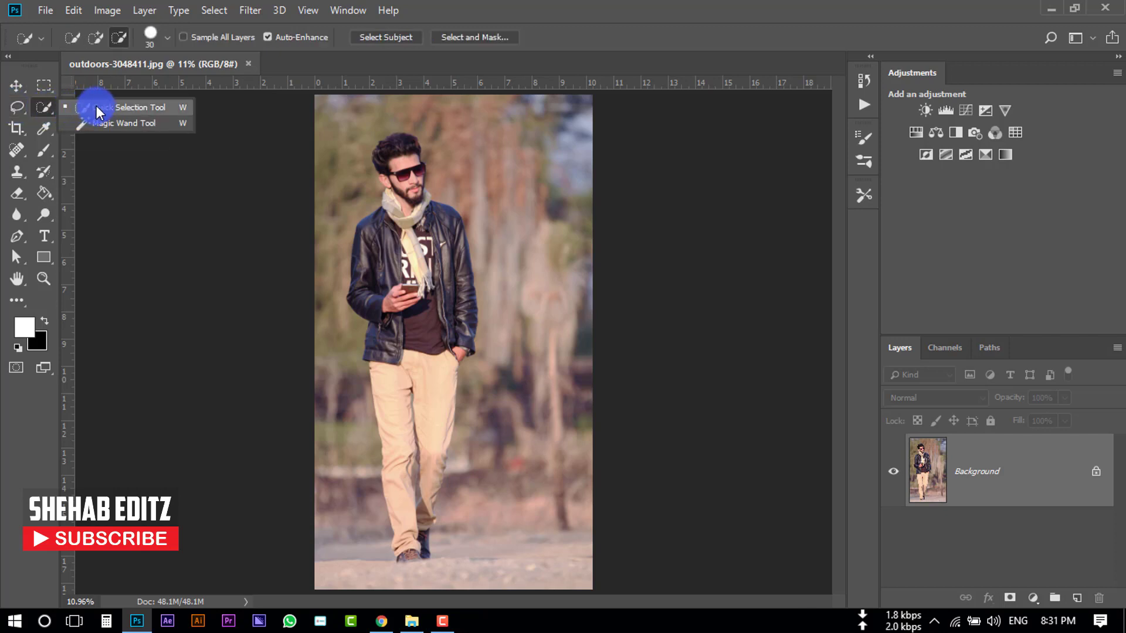
left_click(98, 111)
right_click(43, 105)
left_click(110, 106)
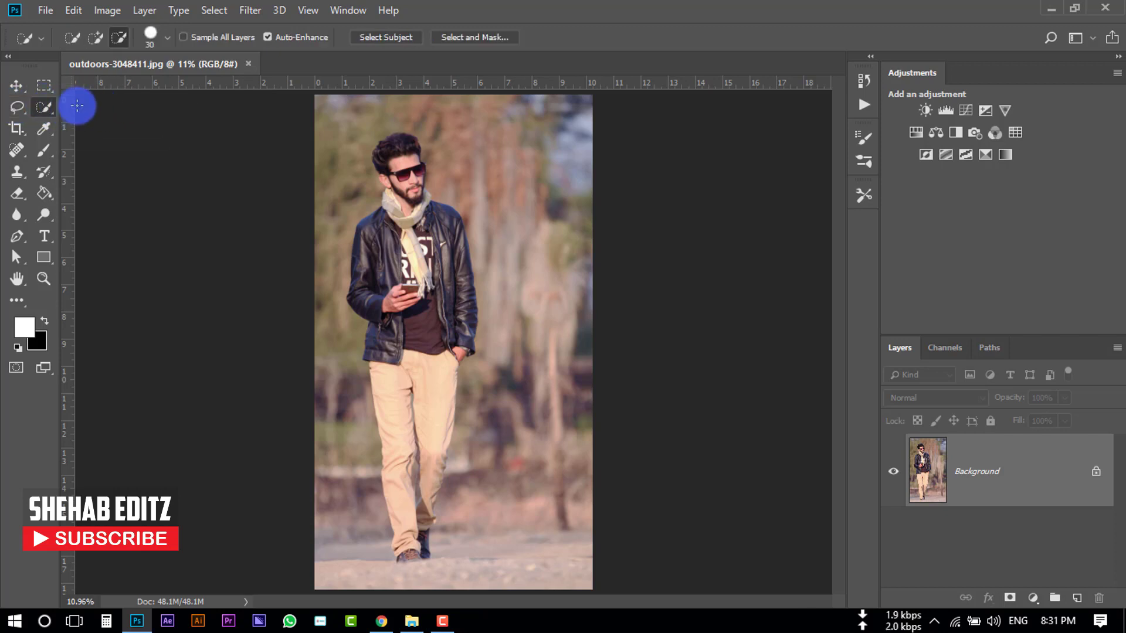
left_click(463, 37)
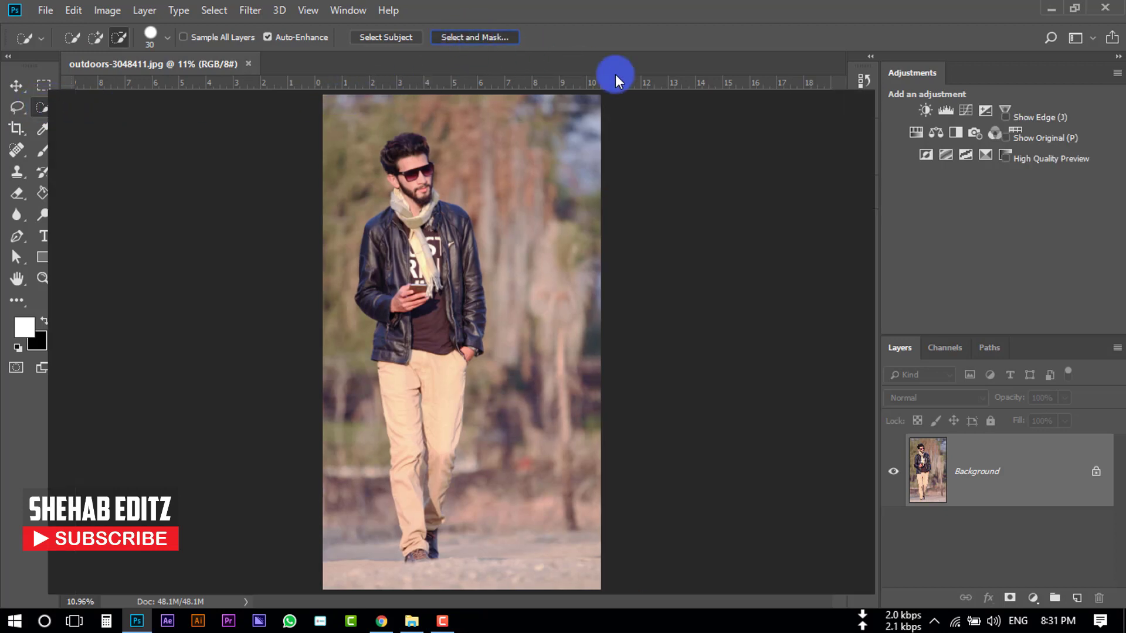
- Set the view mode to Onion Skin and run Select Subject to select the man
left_click(972, 148)
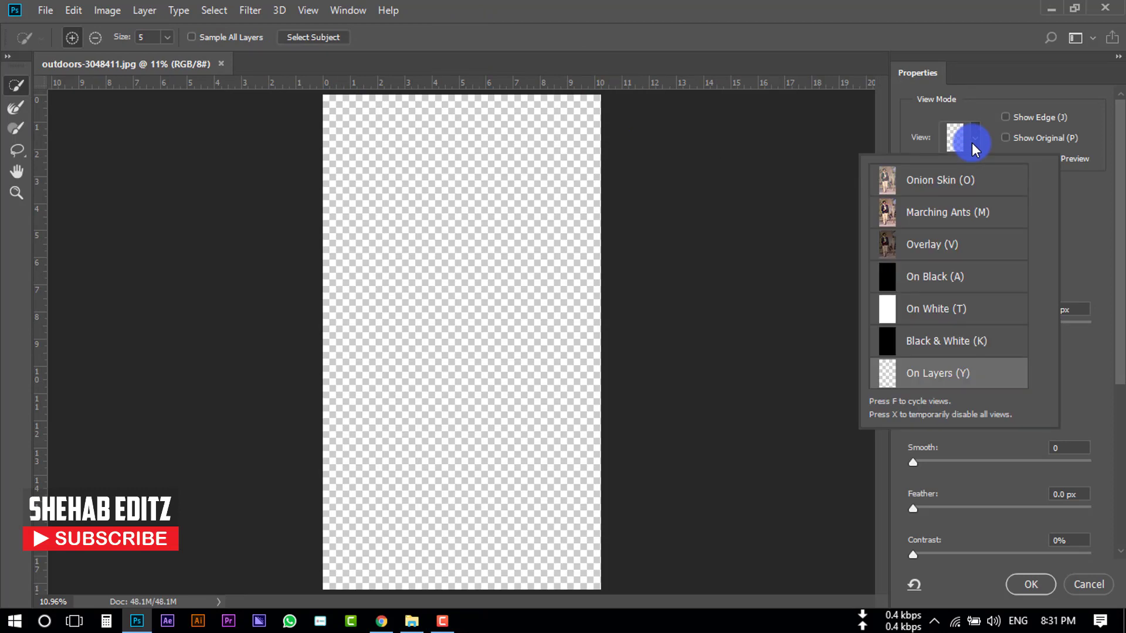
left_click(934, 182)
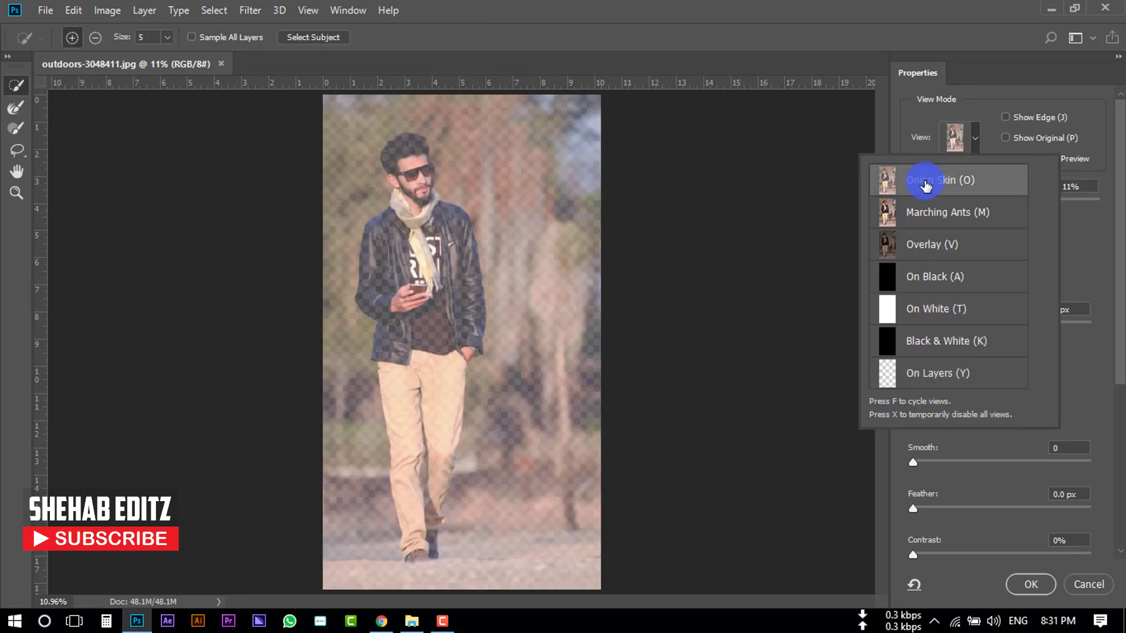
left_click(304, 37)
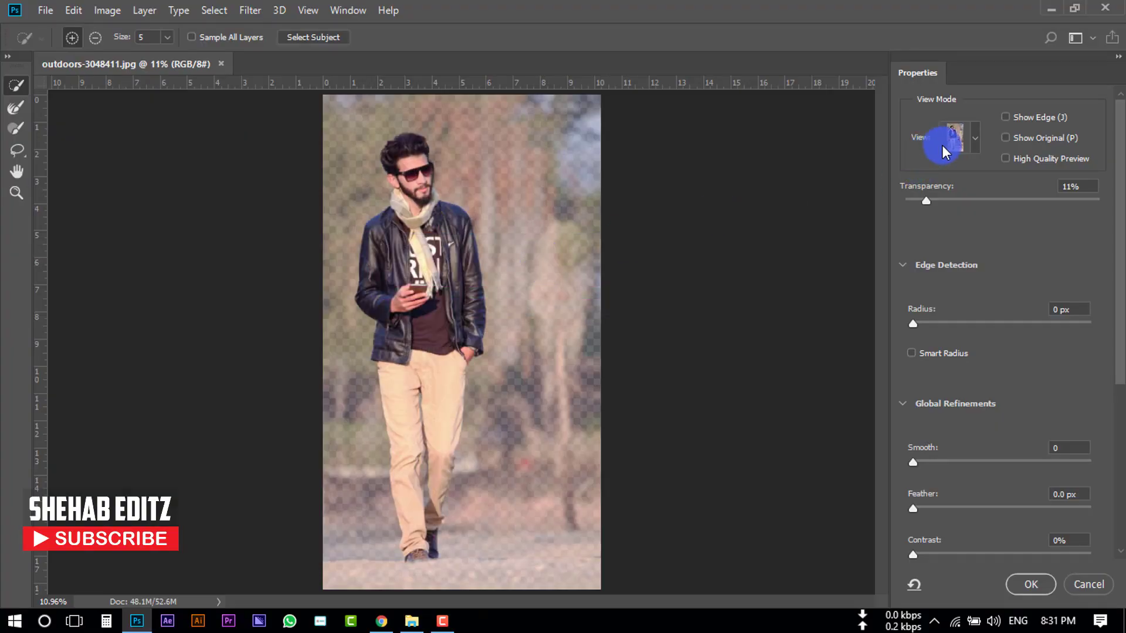
- Switch the Select and Mask view mode to On Black
left_click(969, 136)
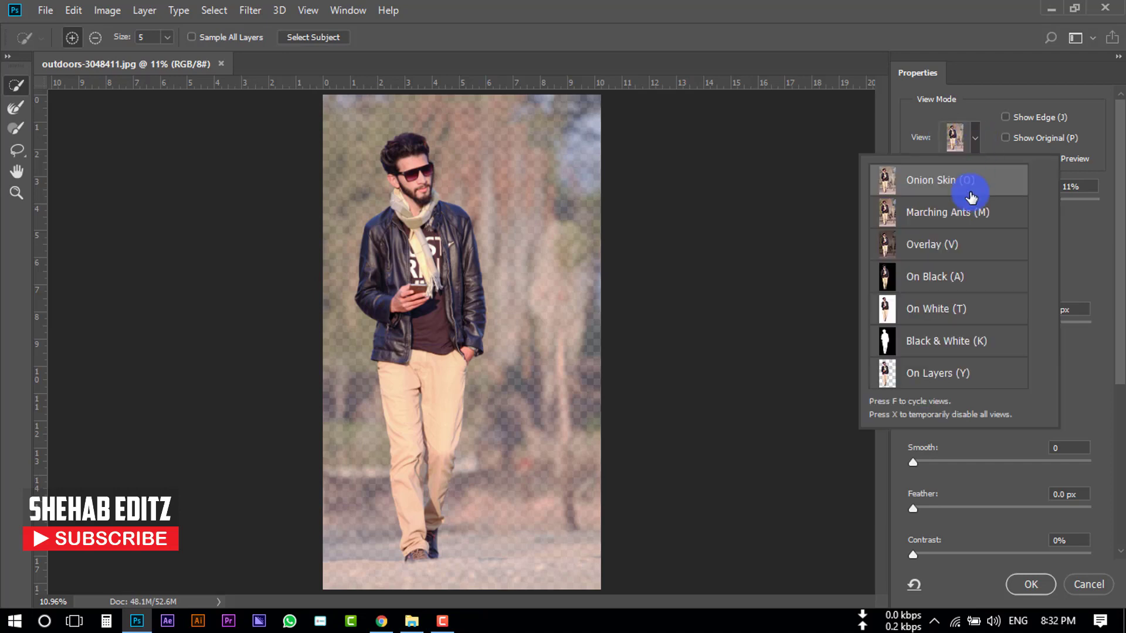
left_click(917, 280)
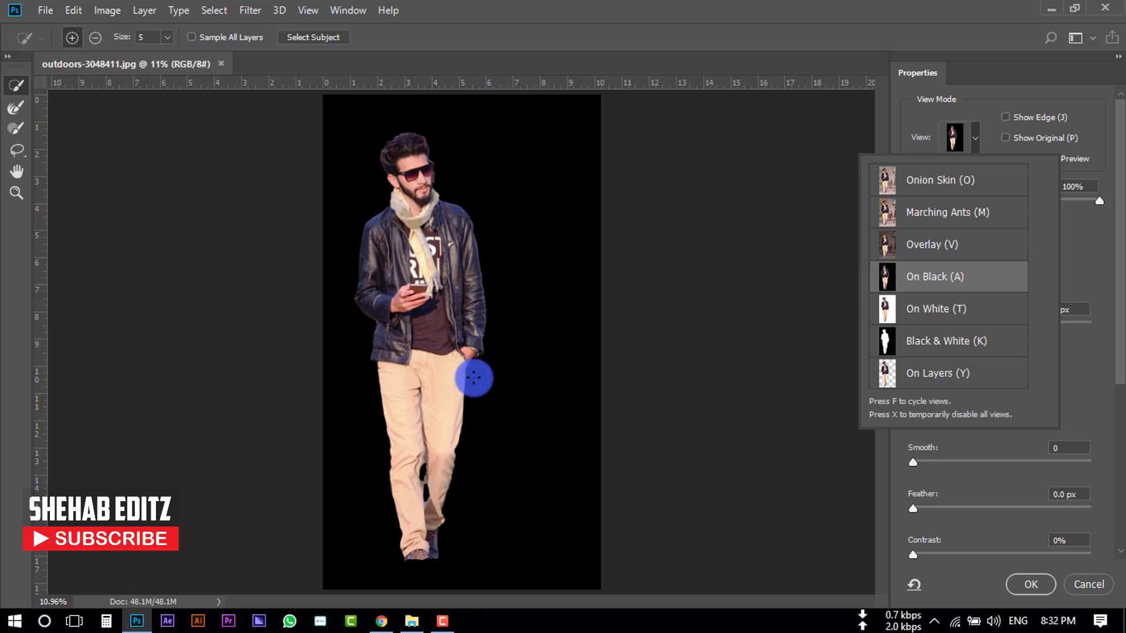
left_click(1075, 266)
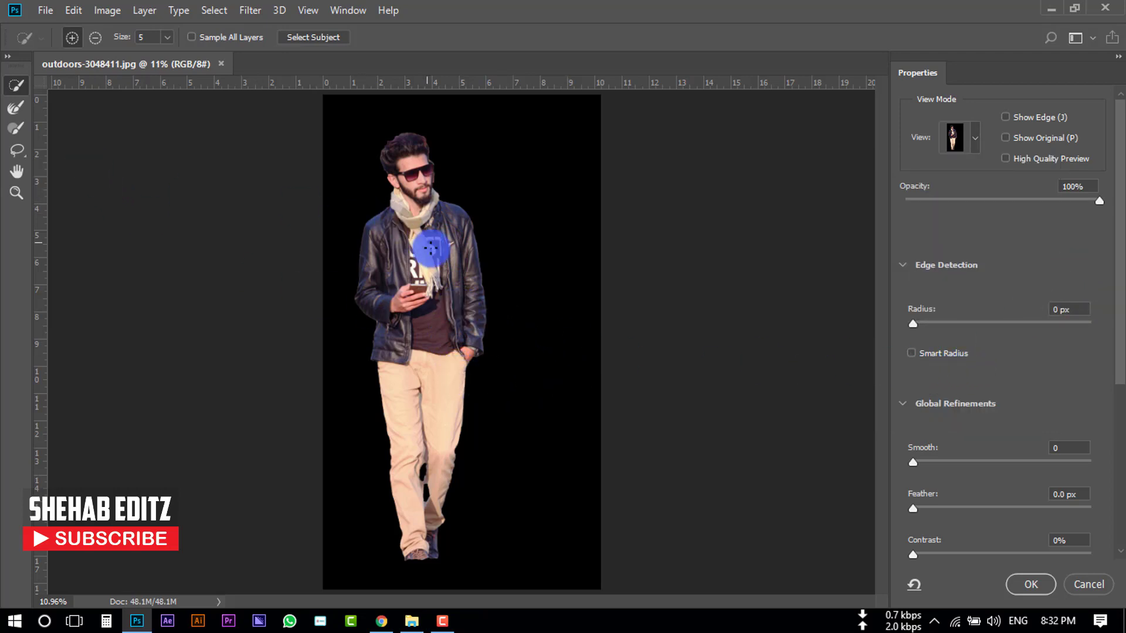
- Zoom in on the legs and set Smooth to 3, Feather to 1.3 px and Contrast to 2%
scroll(480, 289, "up", 3)
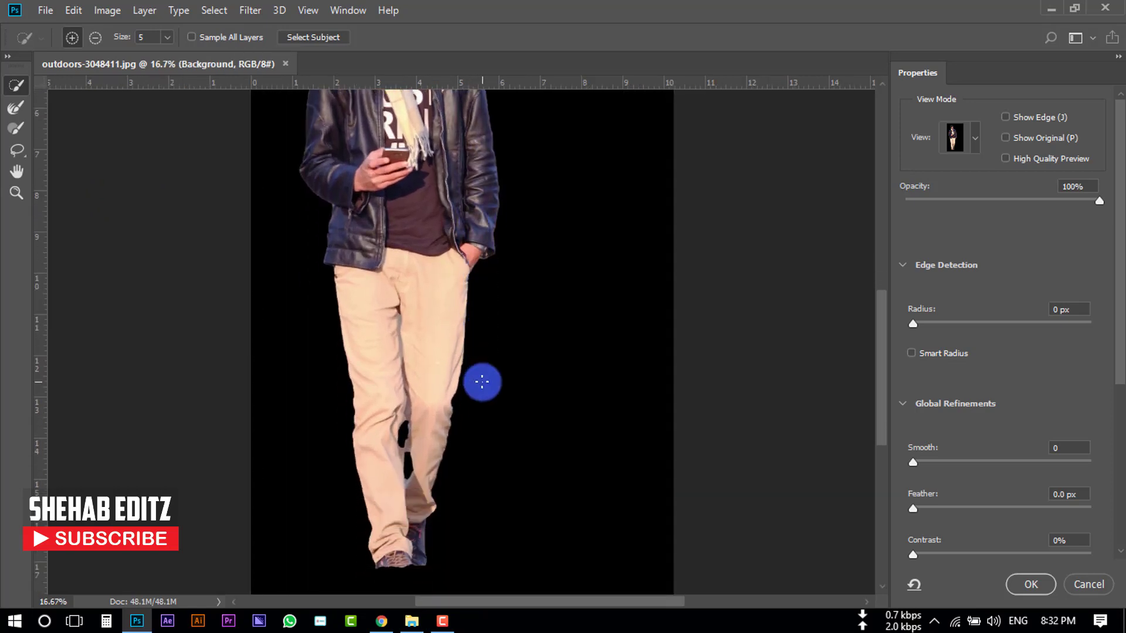
scroll(482, 382, "up", 3)
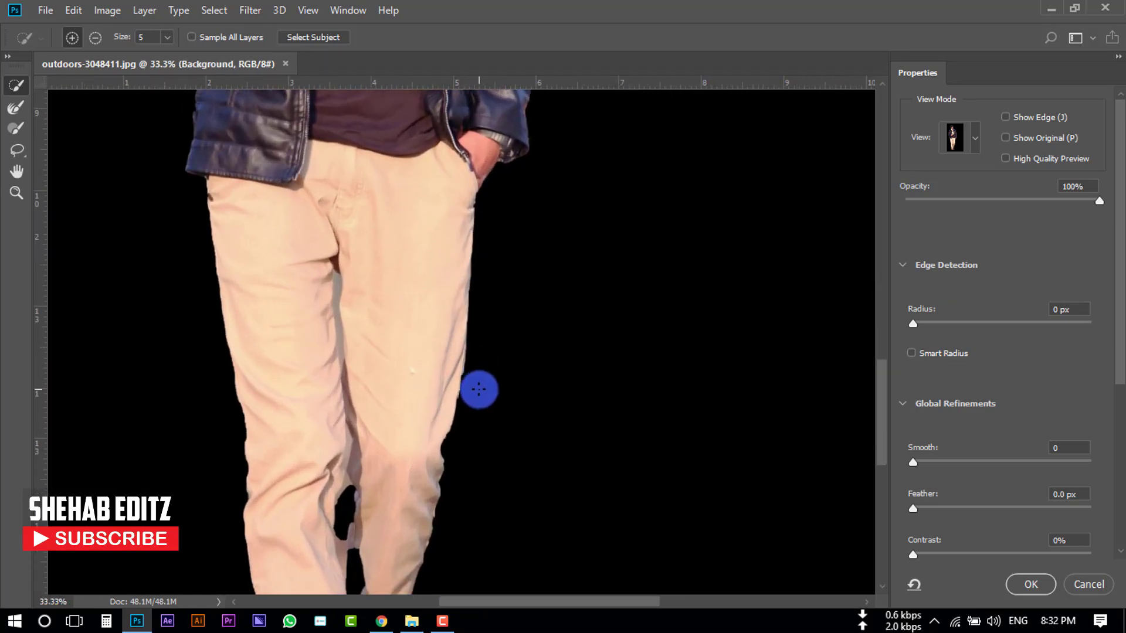
scroll(941, 486, "down", 3)
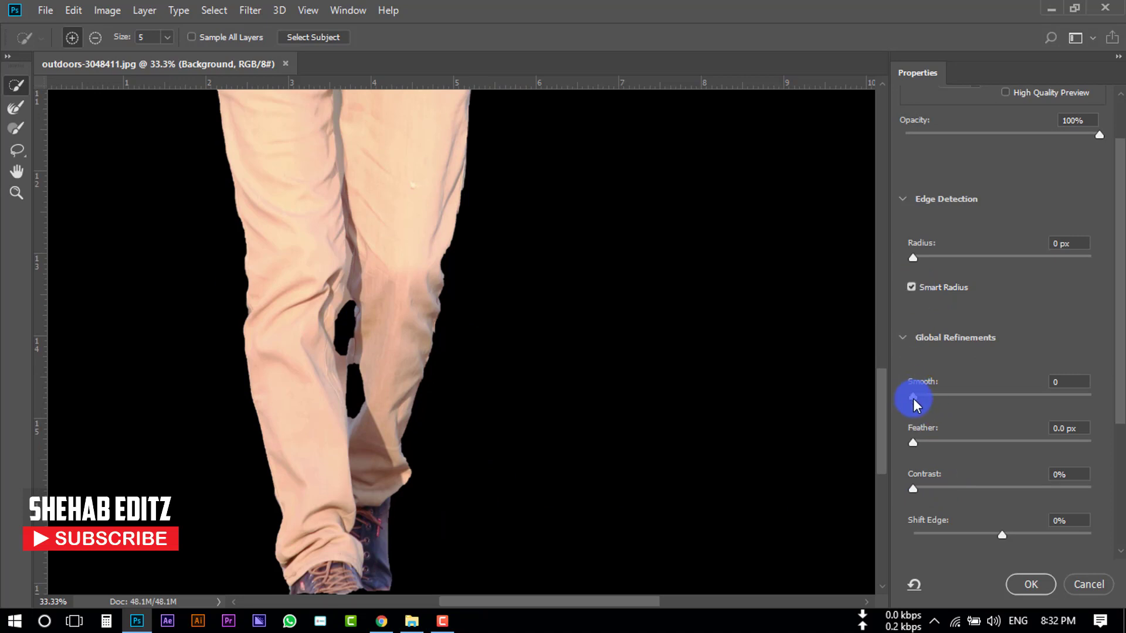
left_click_drag(913, 398, 919, 399)
left_click_drag(914, 442, 926, 440)
left_click_drag(913, 489, 918, 491)
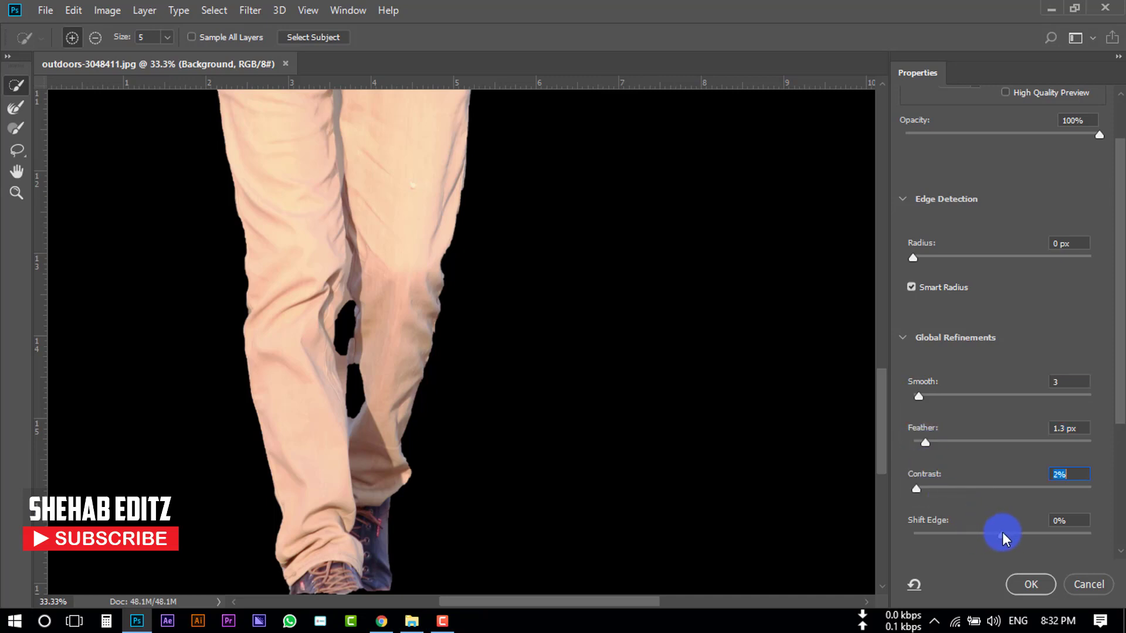
- Set Shift Edge to -5% and enable Decontaminate Colors
scroll(1017, 541, "down", 1)
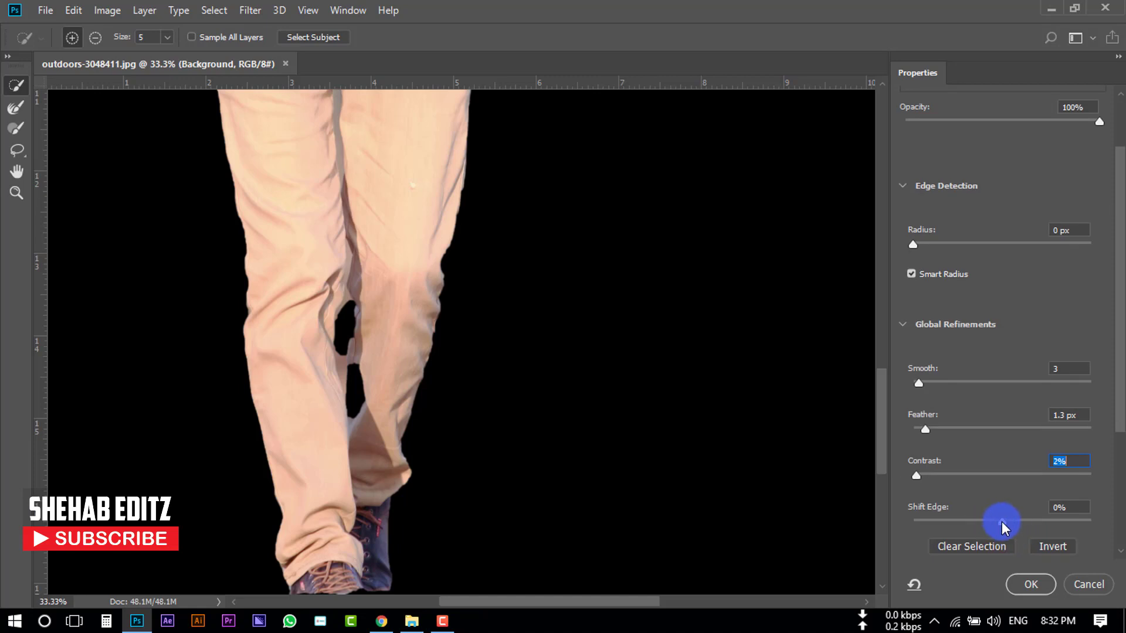
mouse_move(1001, 522)
left_mouse_down()
mouse_move(1019, 522)
mouse_move(997, 522)
left_mouse_up()
scroll(923, 480, "down", 3)
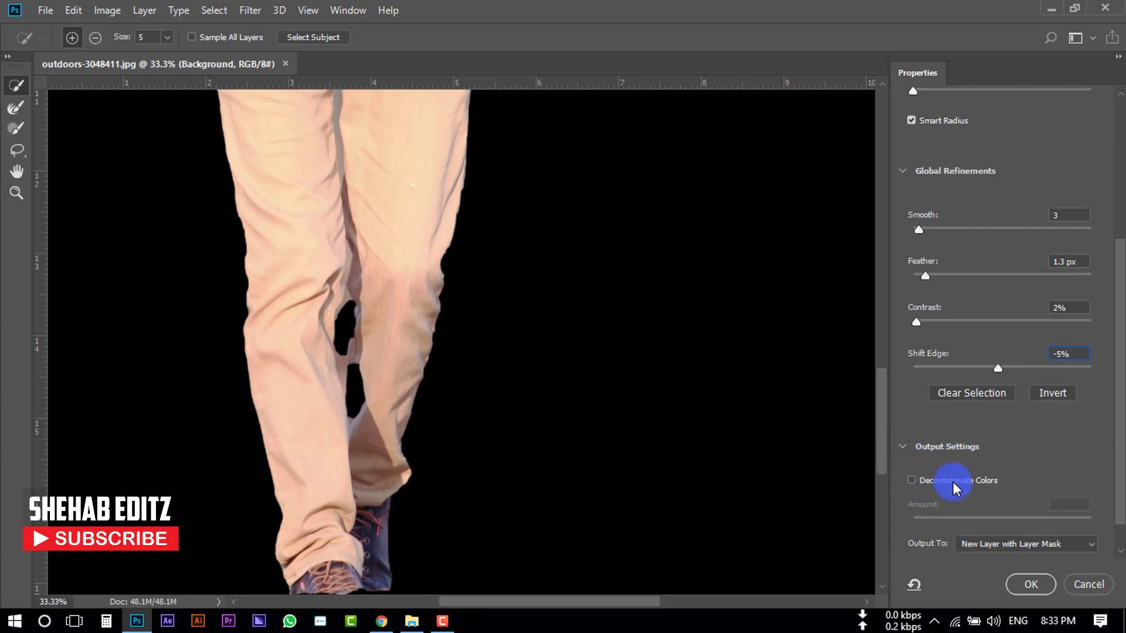
scroll(903, 447, "up", 2)
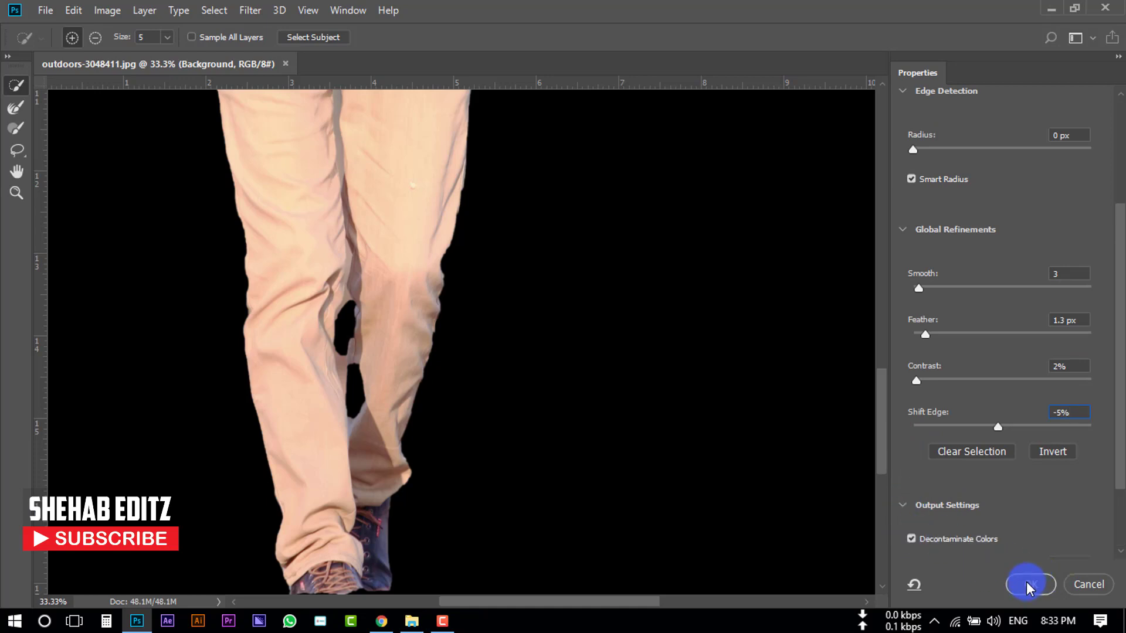
- Output the refined selection to a New Layer with Layer Mask
scroll(1014, 513, "down", 3)
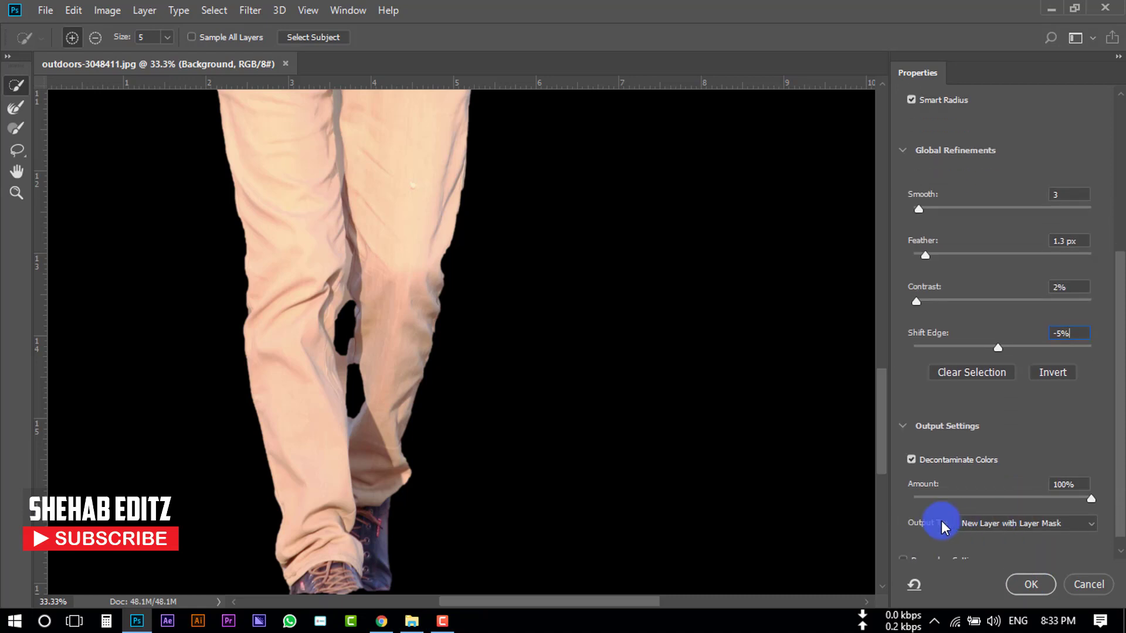
left_click(984, 523)
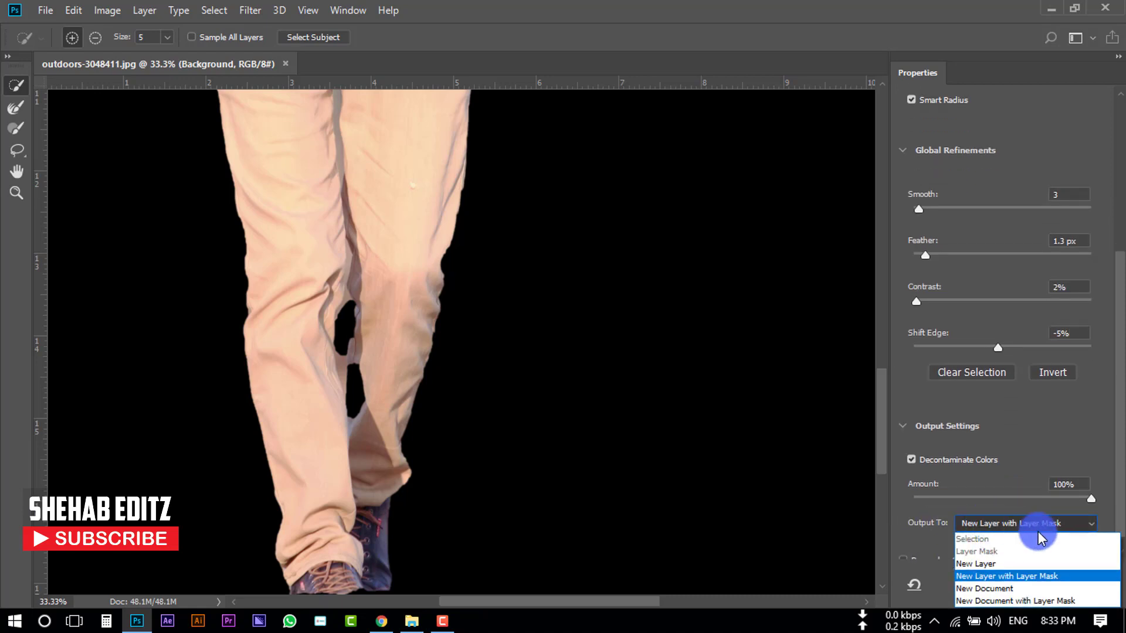
left_click(1004, 576)
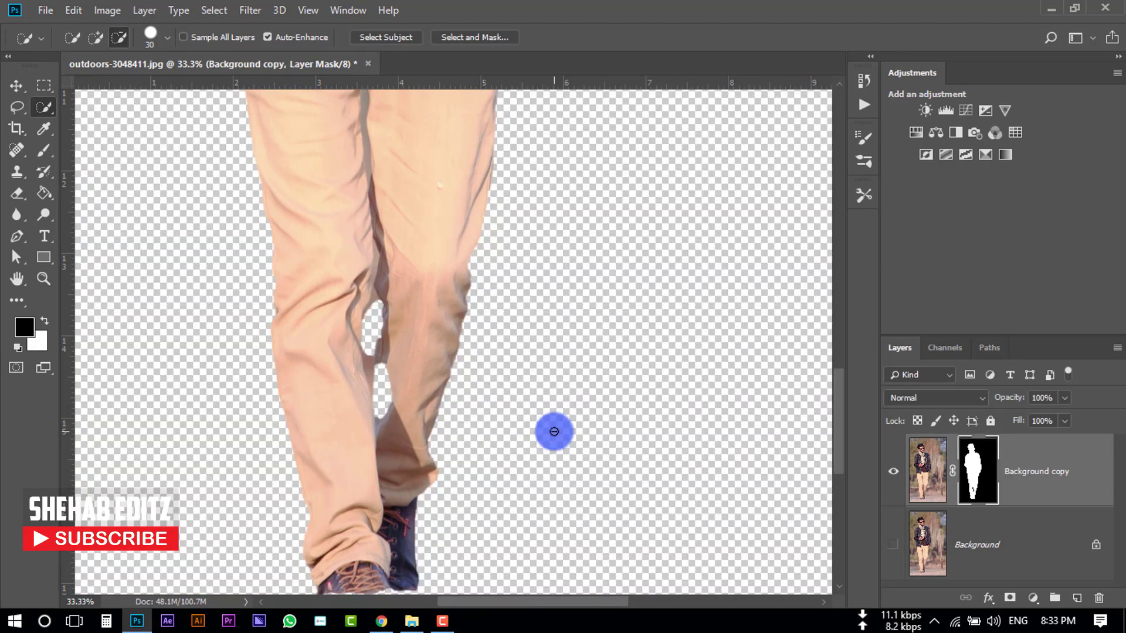
- Fit the image on screen, select the Crop tool and clear its width, height and resolution presets
key("ctrl+0")
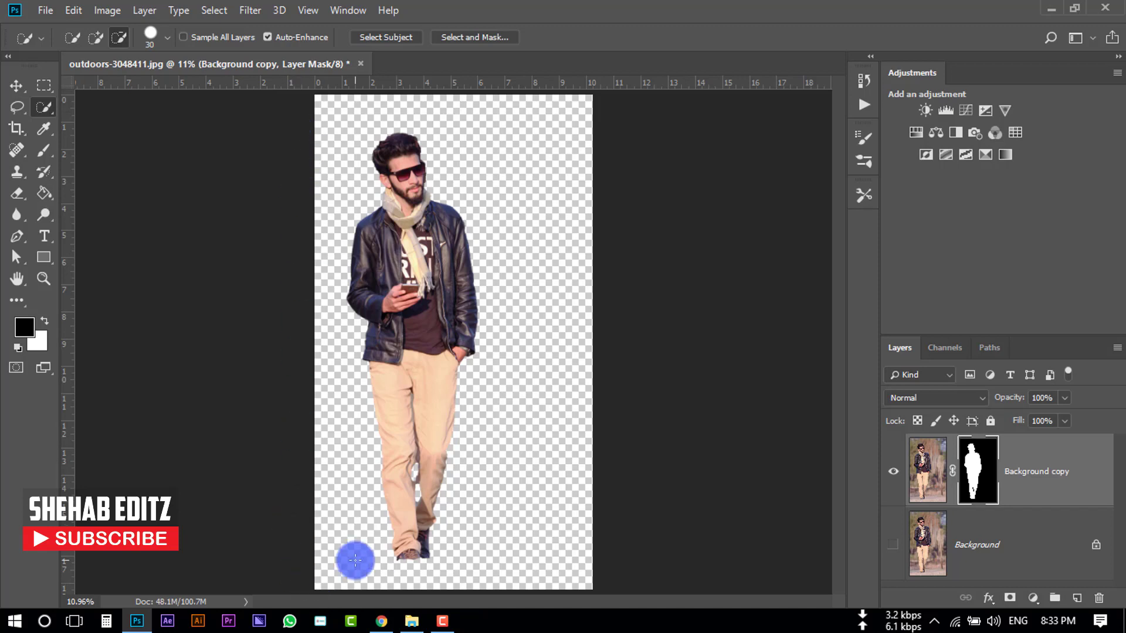
left_click(18, 129)
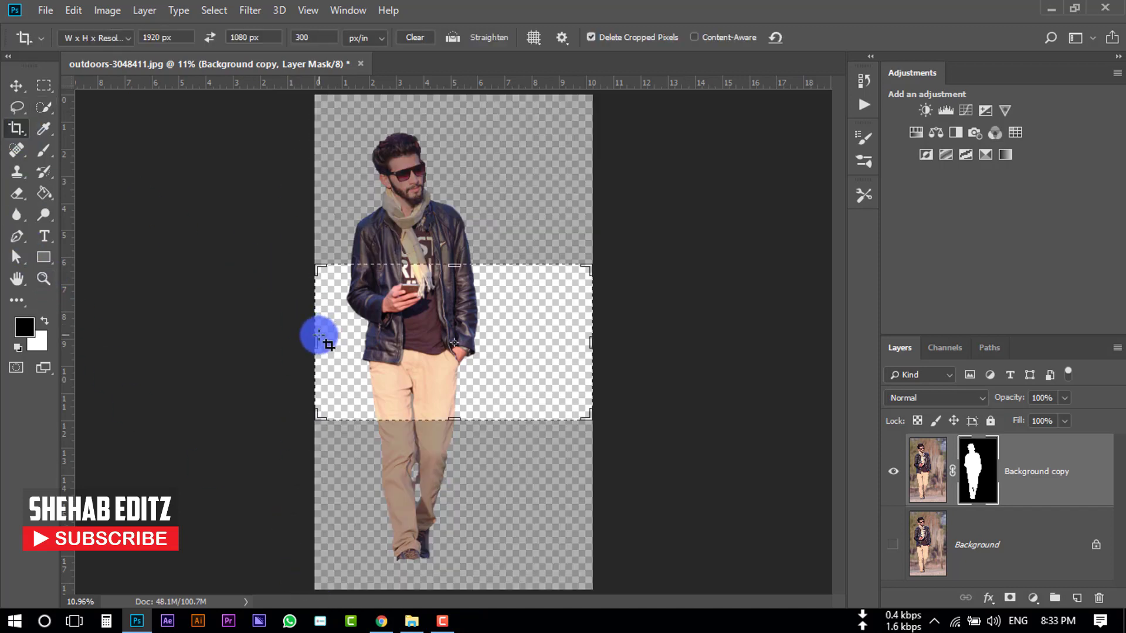
left_click(176, 37)
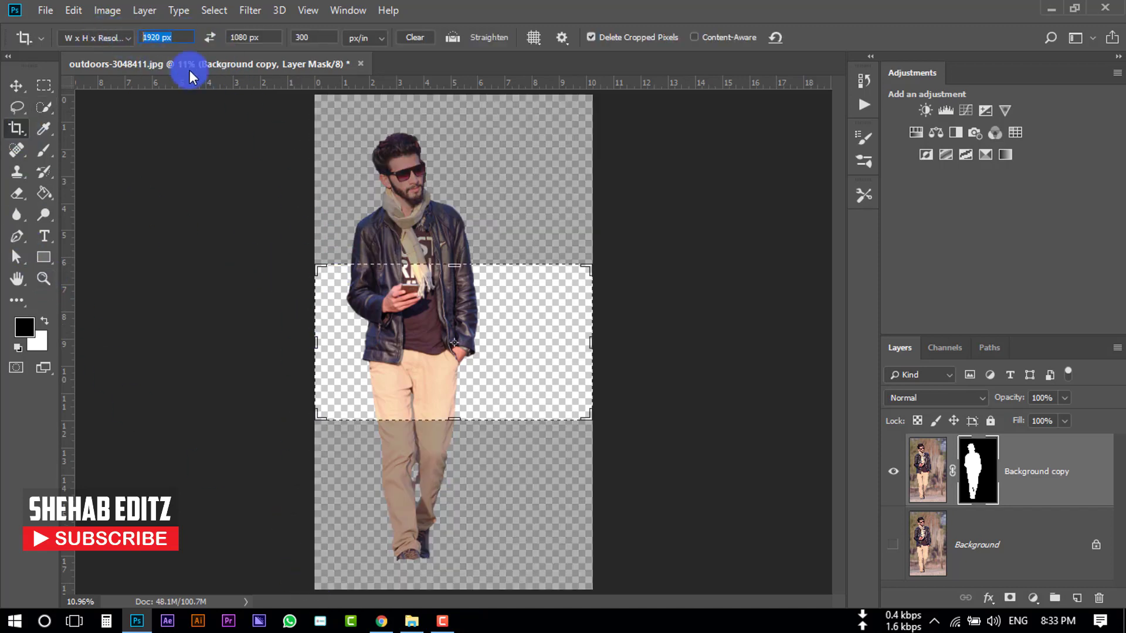
key("BackSpace")
left_click(265, 35)
key("BackSpace")
left_click(315, 37)
key("BackSpace")
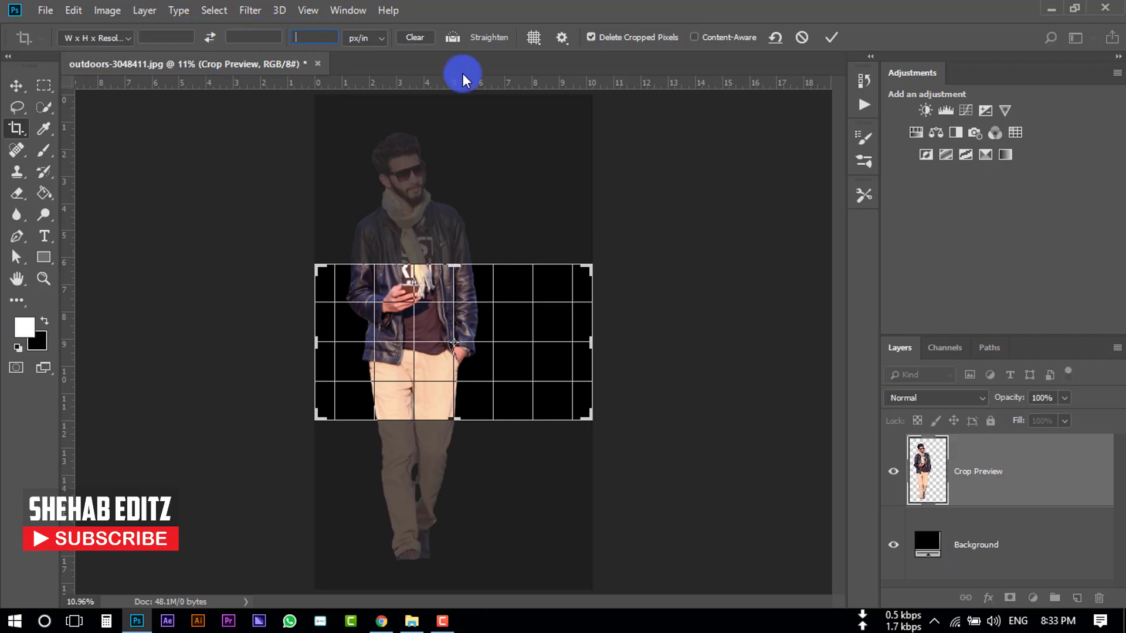
left_click(801, 37)
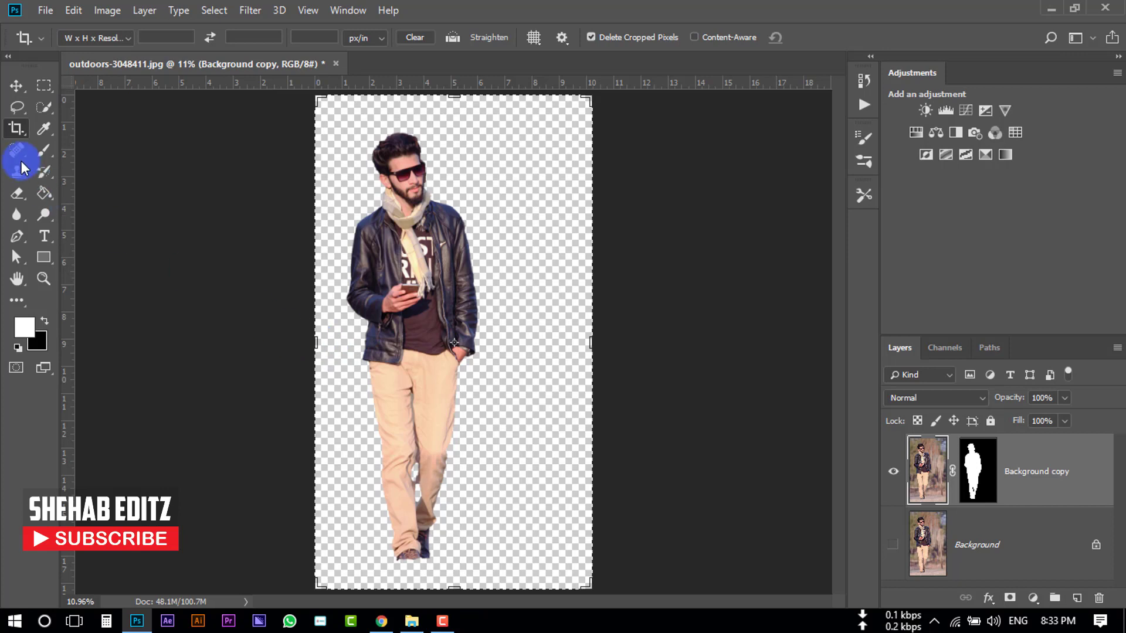
- Widen the canvas slightly on both sides with the crop box and commit the crop
left_click_drag(315, 342, 316, 342)
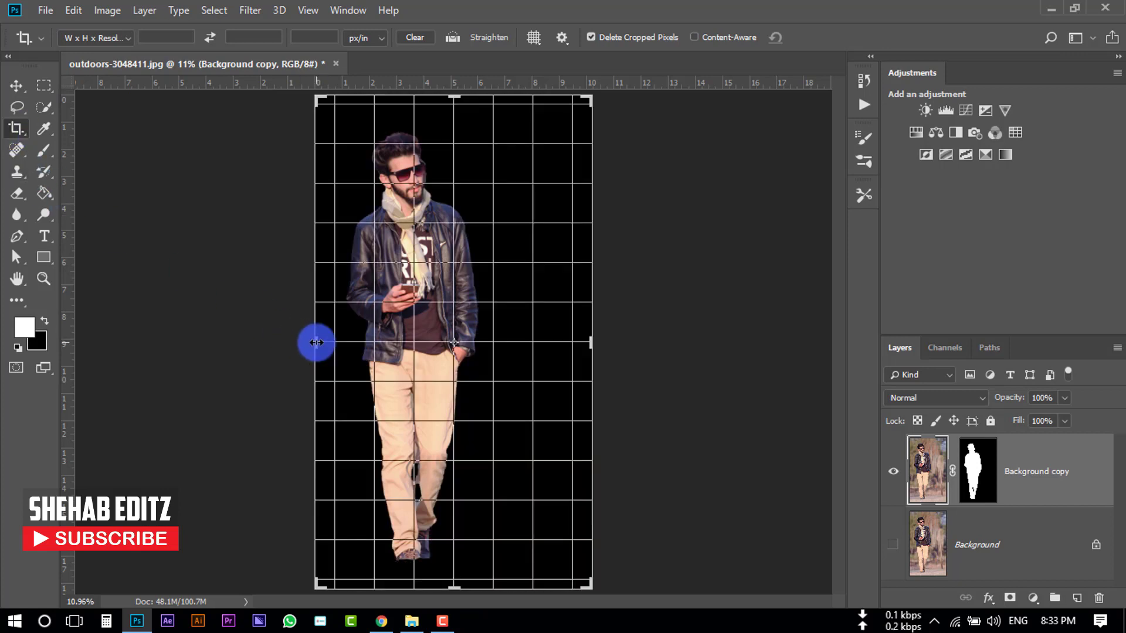
left_click_drag(316, 342, 294, 342)
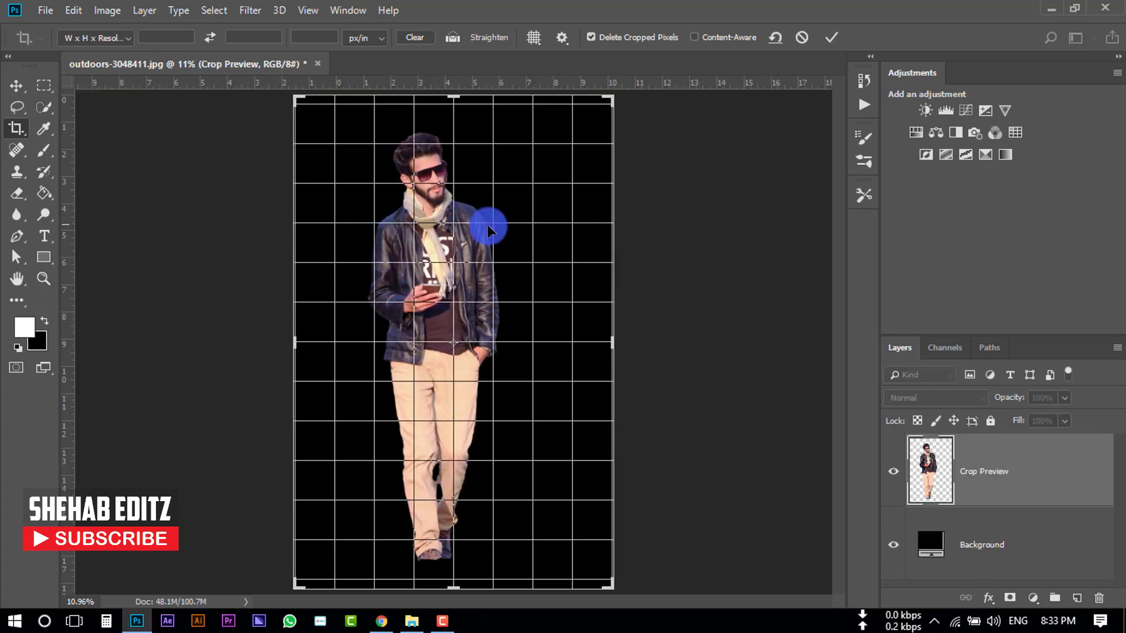
left_click(831, 39)
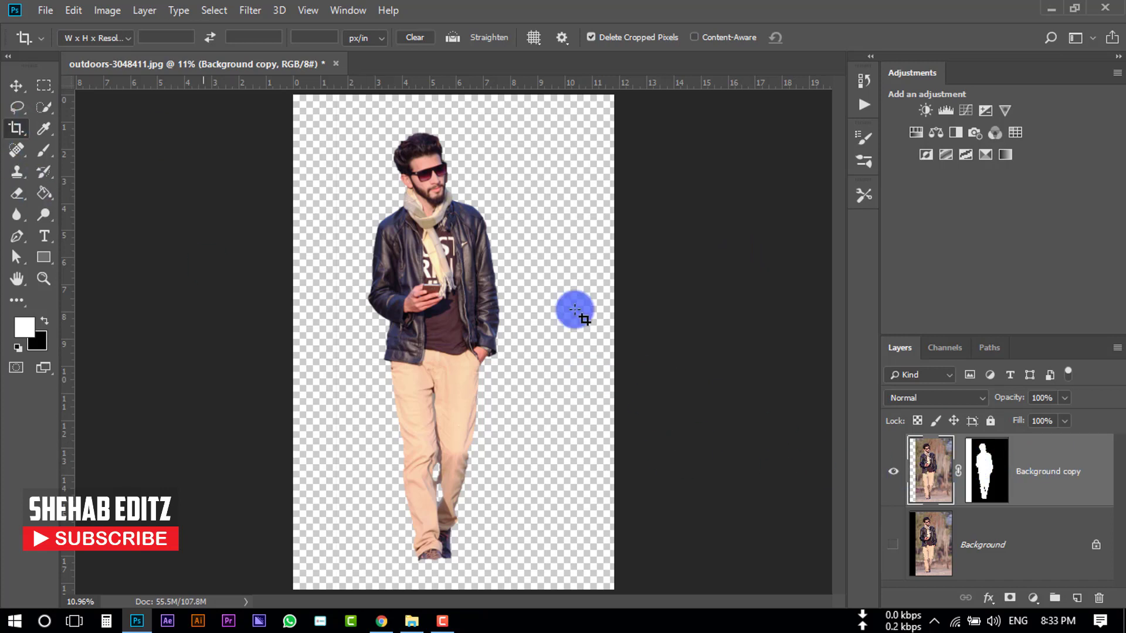
- Select the man's cut-out layer and move him toward the left side of the canvas
left_click(995, 484)
left_click(928, 478)
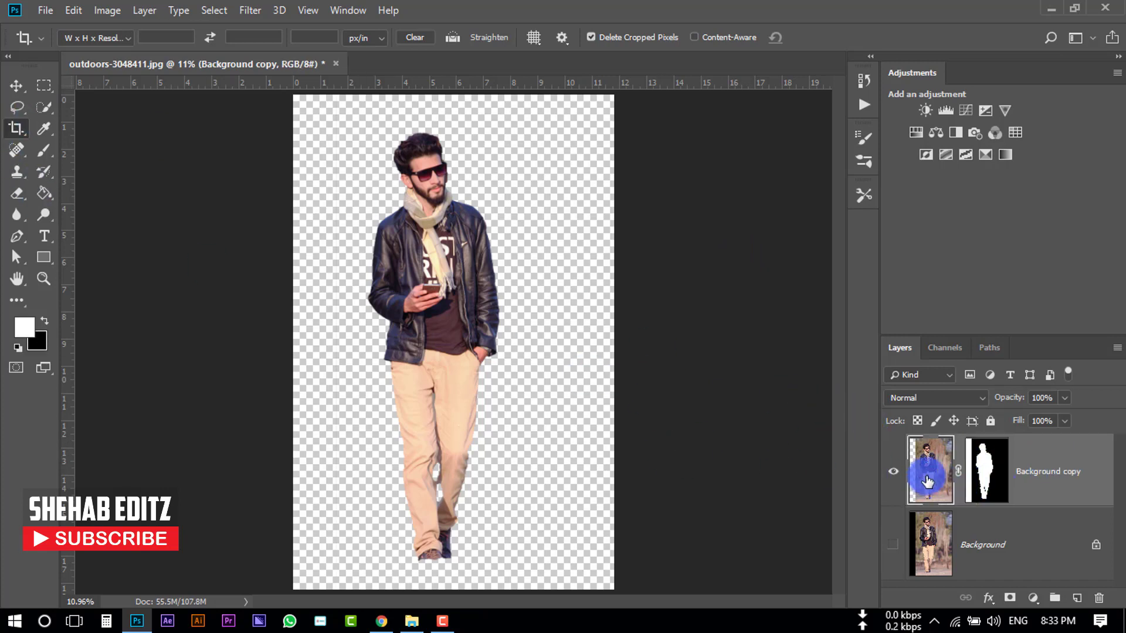
left_click(984, 473)
left_click(17, 86)
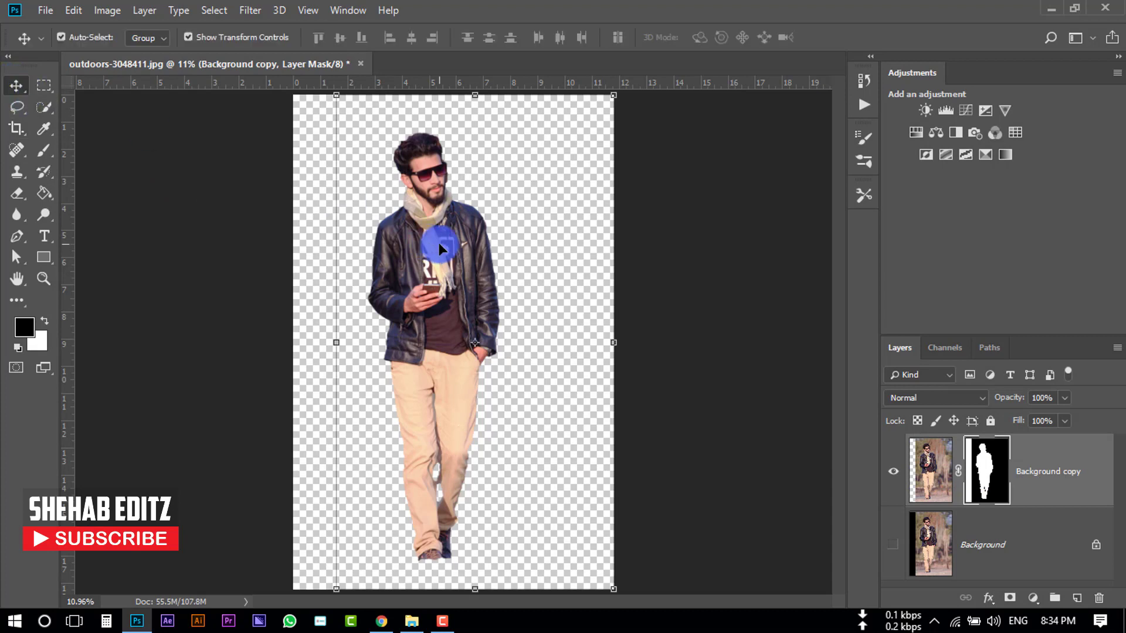
left_click_drag(436, 251, 398, 252)
left_click(223, 221)
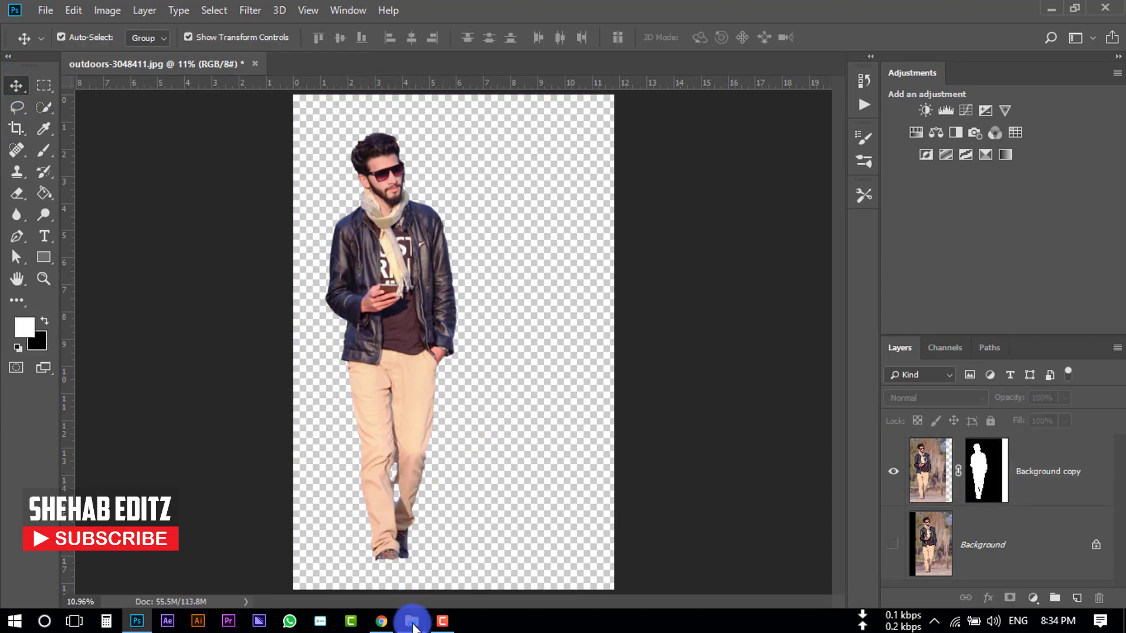
- Place the blurred grass background image ShehabEditz (1).jpg into the document and commit it
mouse_move(412, 626)
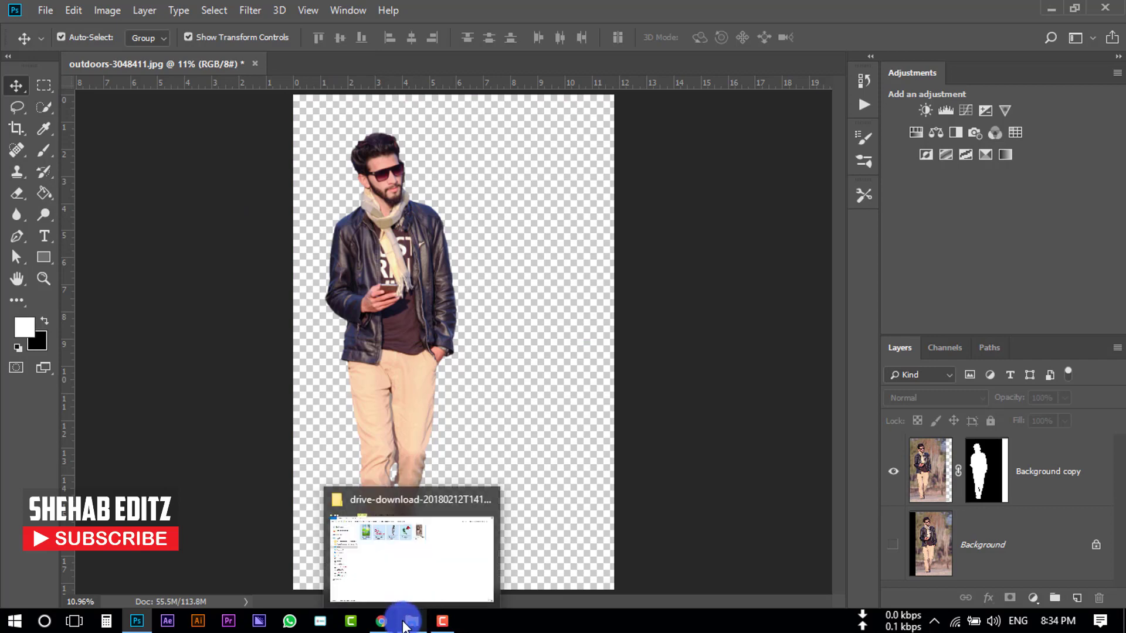
left_click(404, 625)
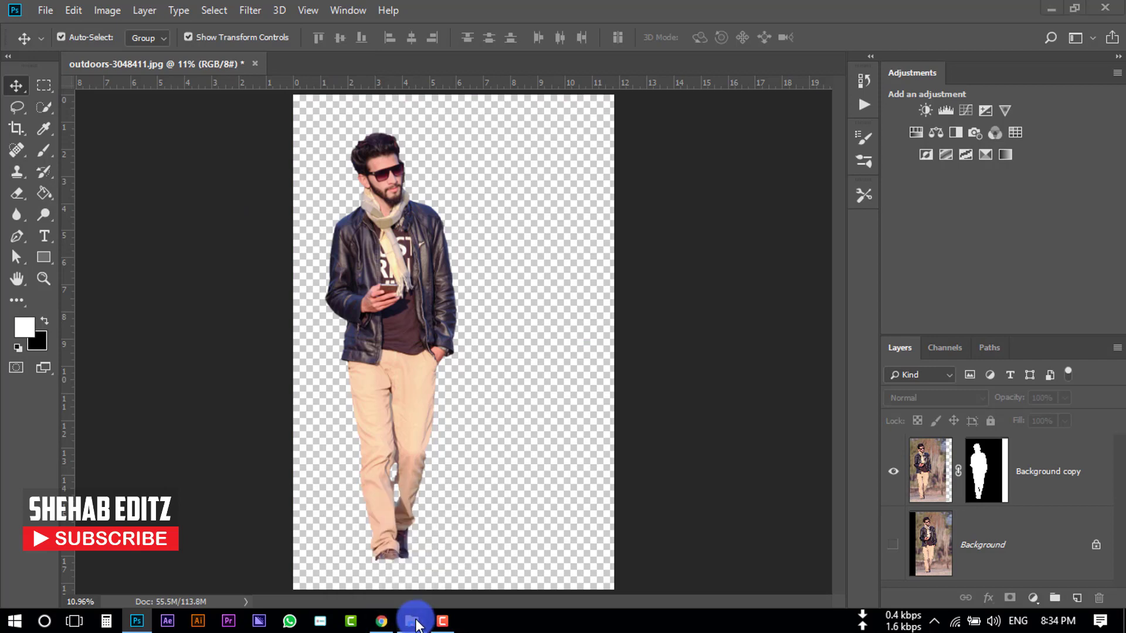
left_click_drag(238, 128, 466, 396)
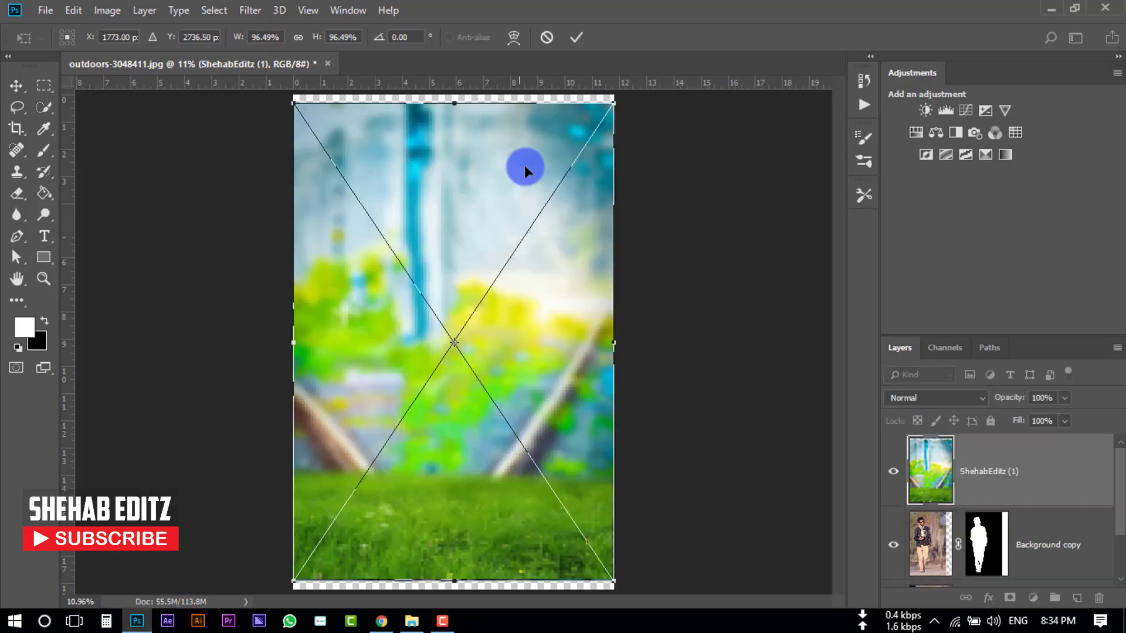
left_click(579, 37)
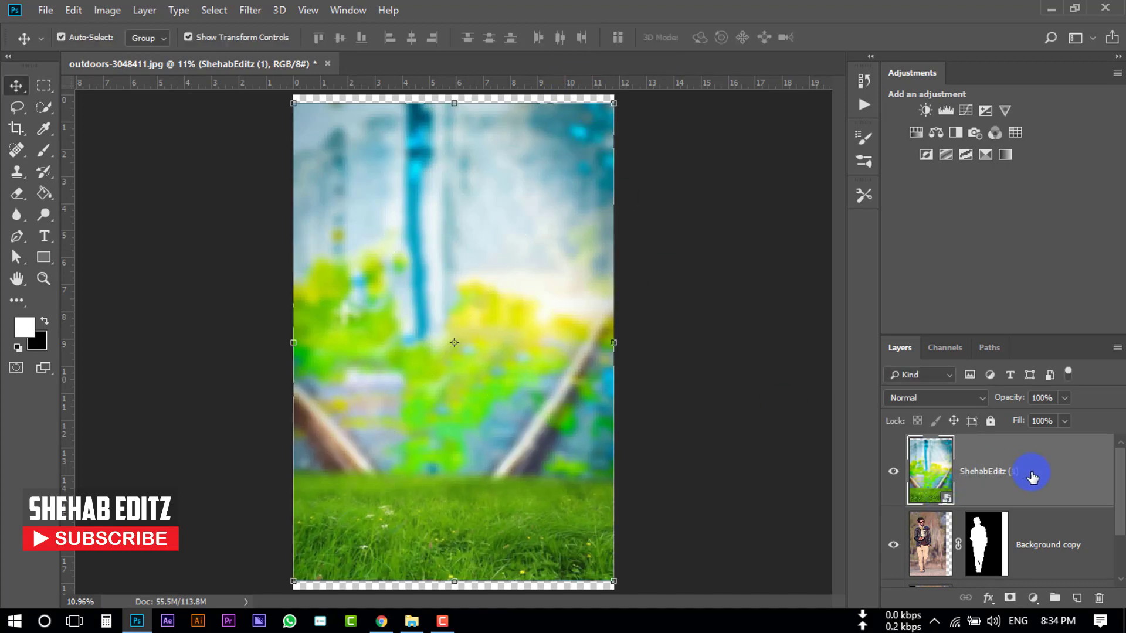
- Move the background layer below the man's layer and scale it up to about 102% to fill the canvas
left_click_drag(1033, 476, 1033, 557)
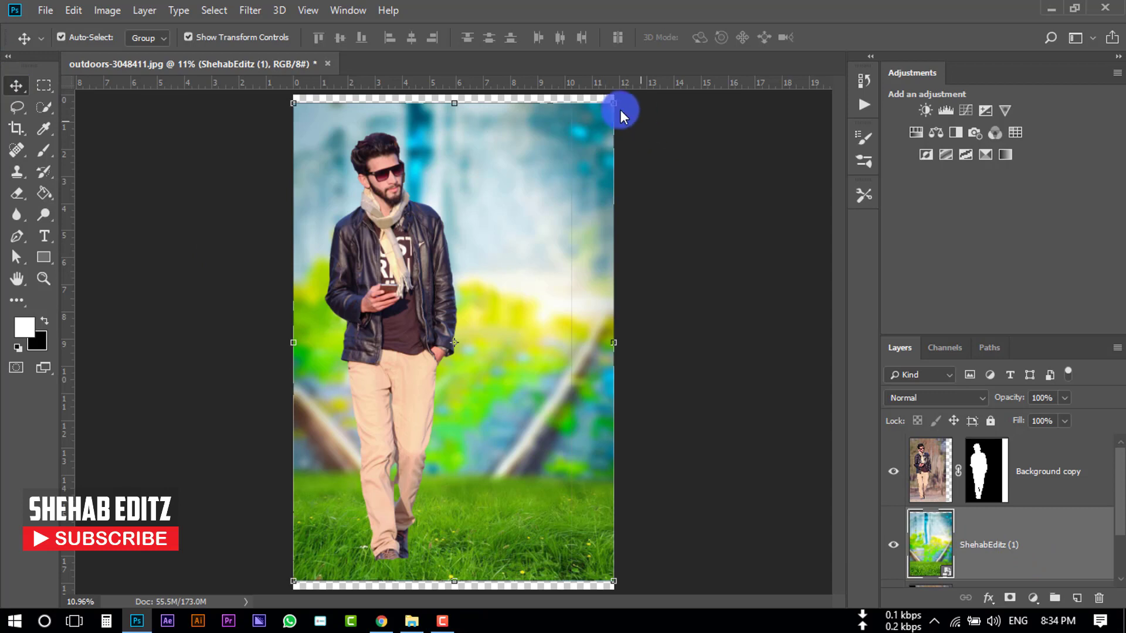
left_click_drag(614, 104, 620, 93)
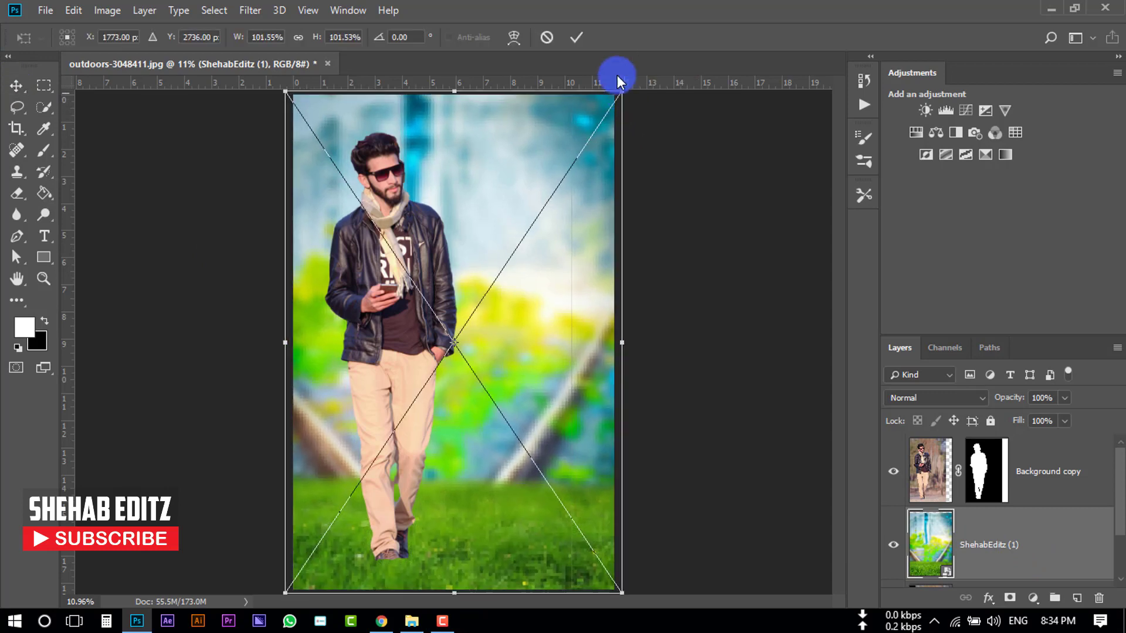
left_click(576, 39)
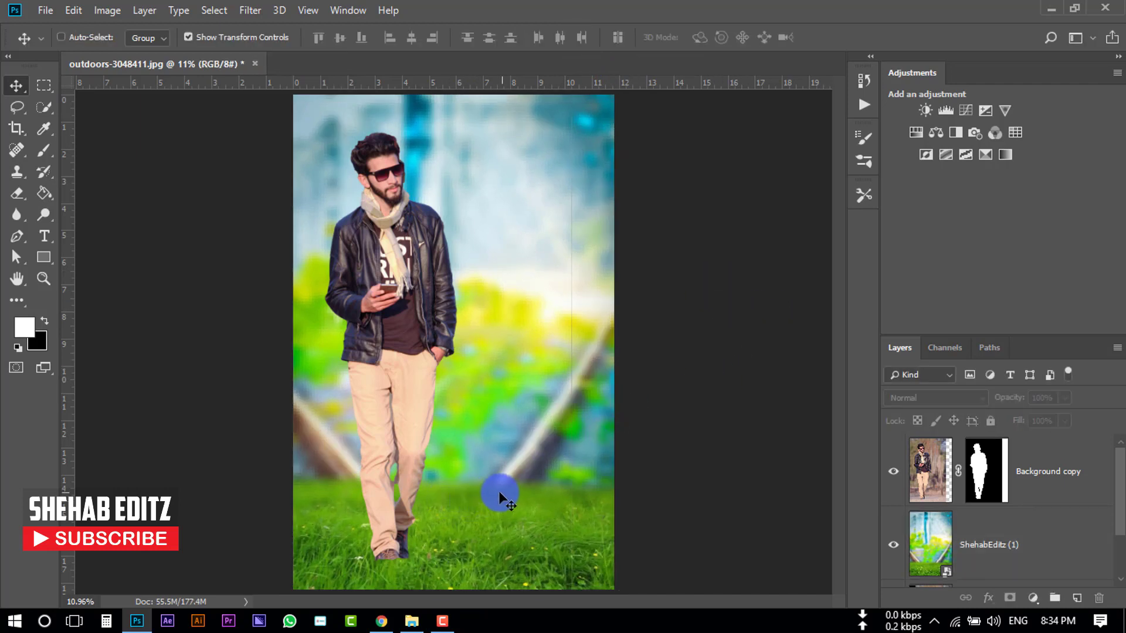
- Zoom in on the man's feet, target his layer mask with the Brush tool and set the foreground color to black
key("ctrl+plus")
scroll(452, 484, "down", 3)
key("ctrl+plus")
key("ctrl+plus")
key("ctrl+plus")
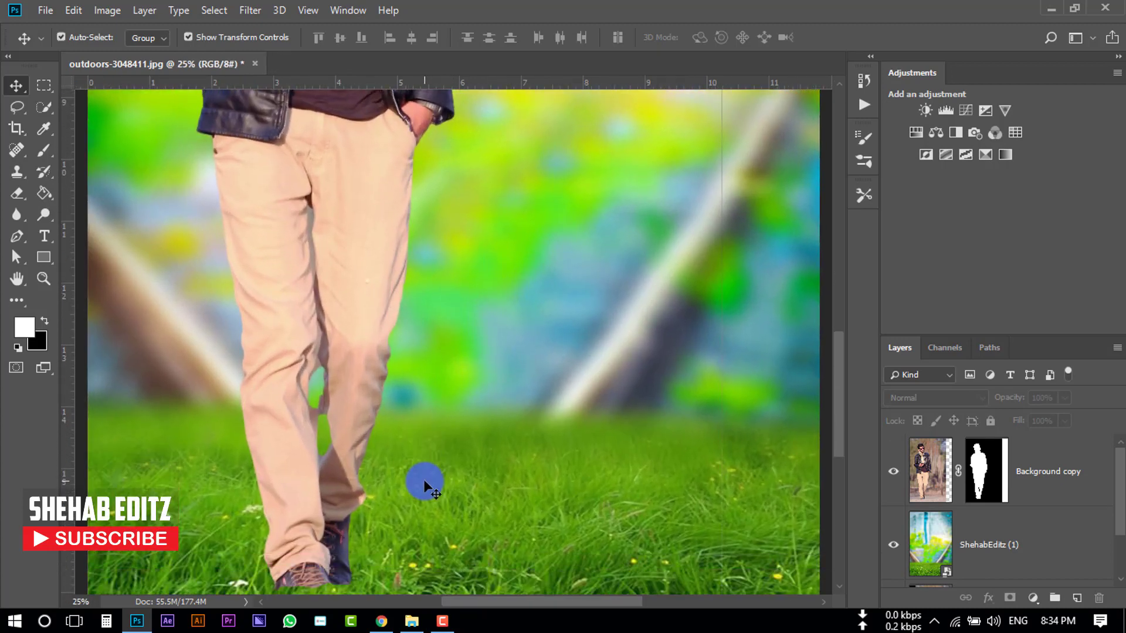
key("ctrl+plus")
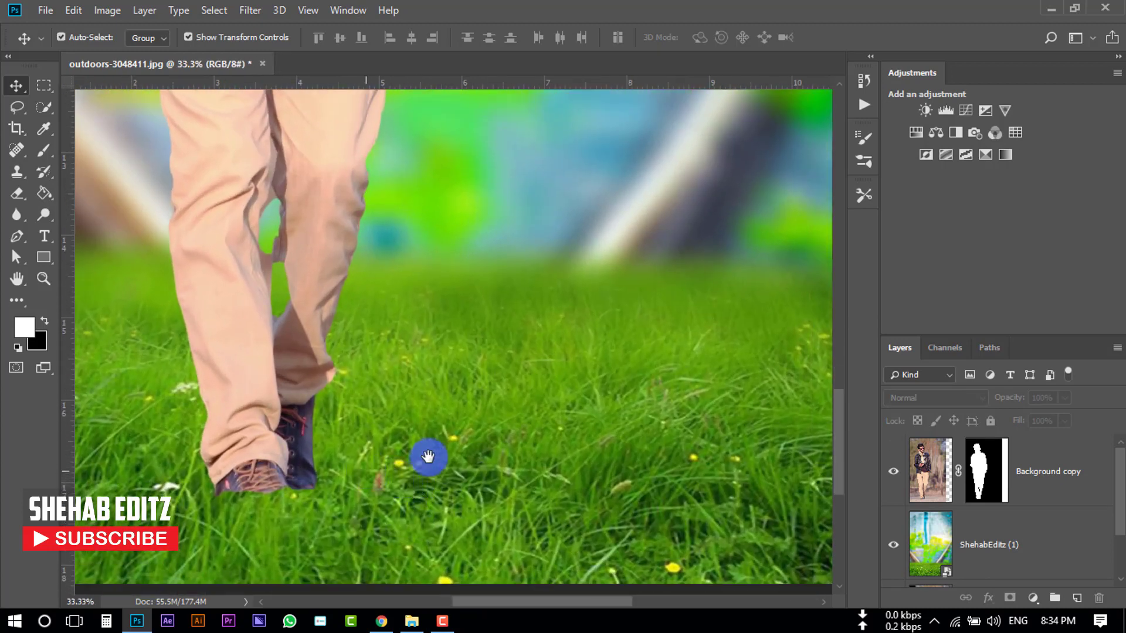
left_click_drag(428, 457, 493, 456)
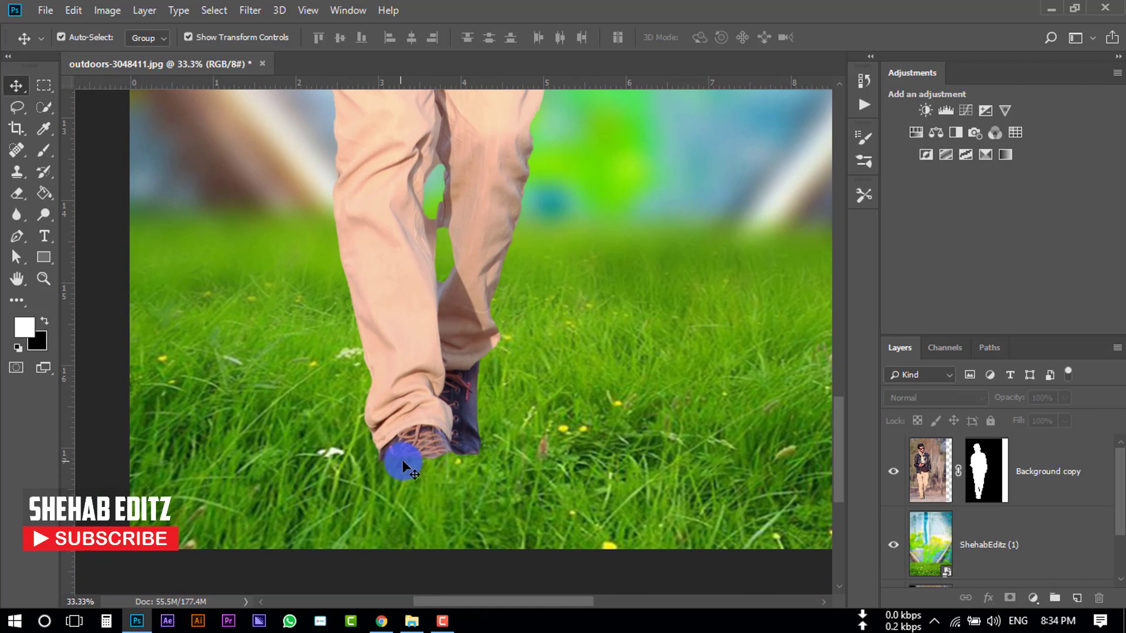
left_click(972, 481)
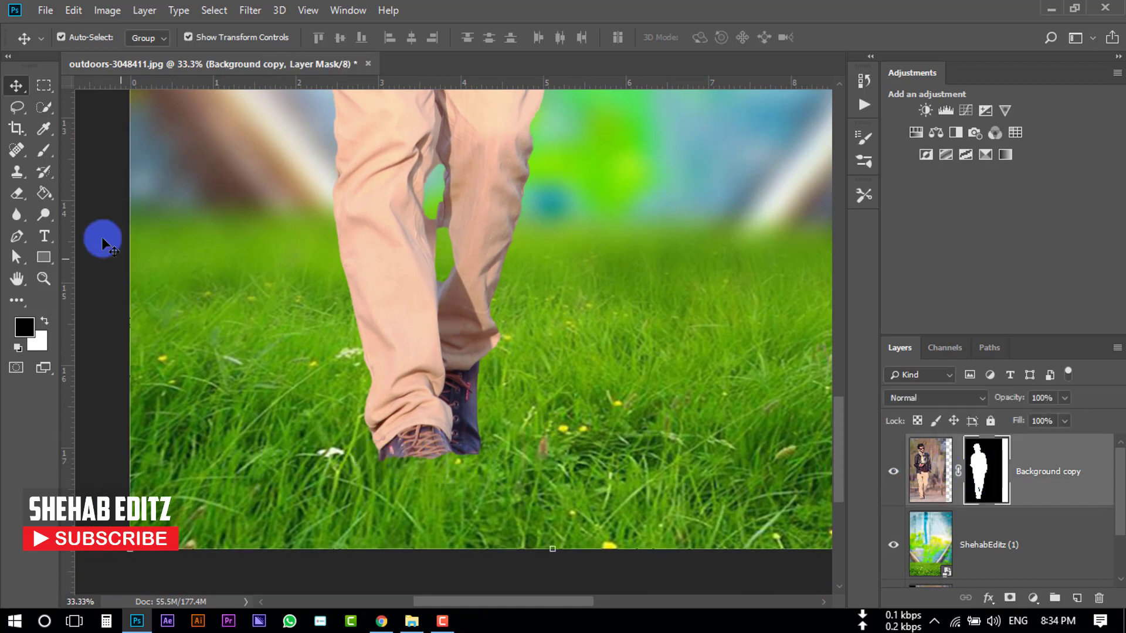
left_click_drag(46, 149, 134, 157)
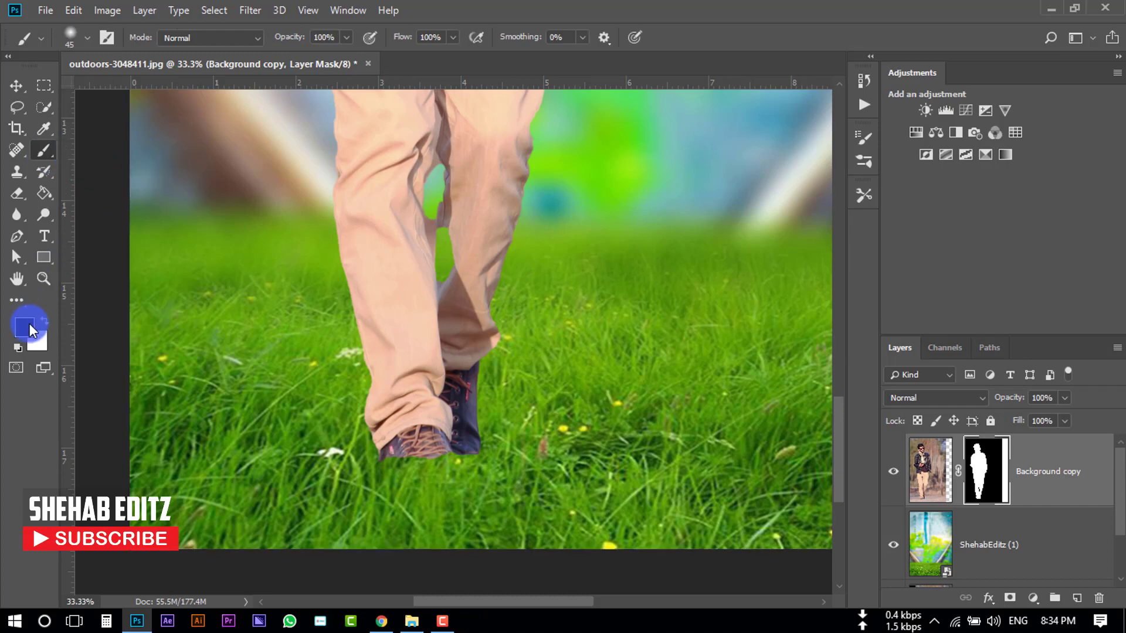
left_click(24, 333)
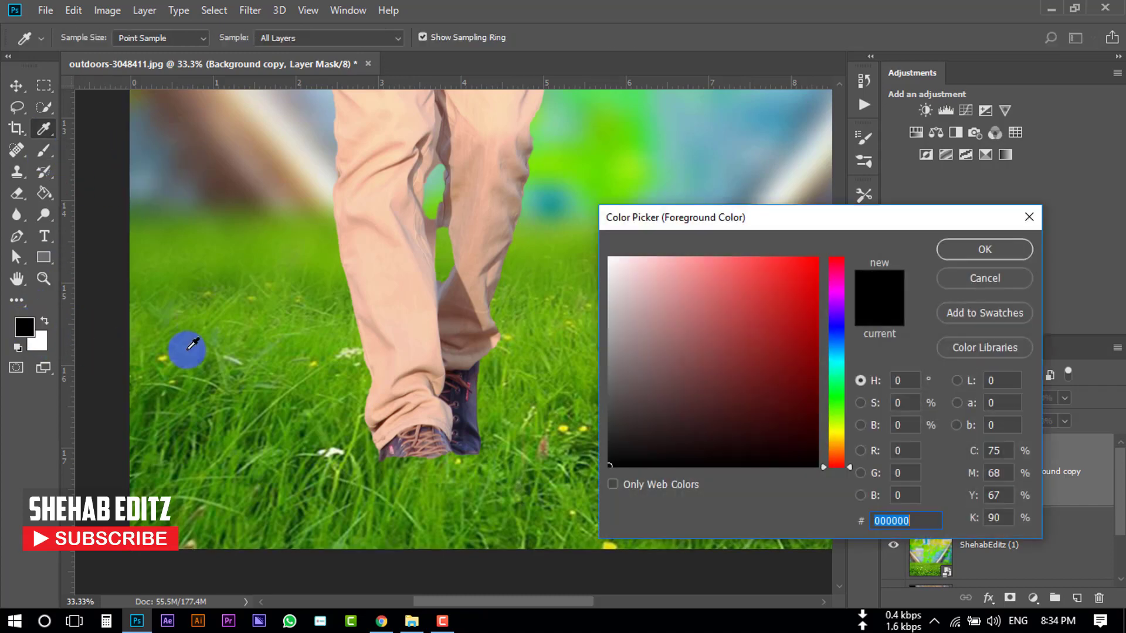
left_click(968, 251)
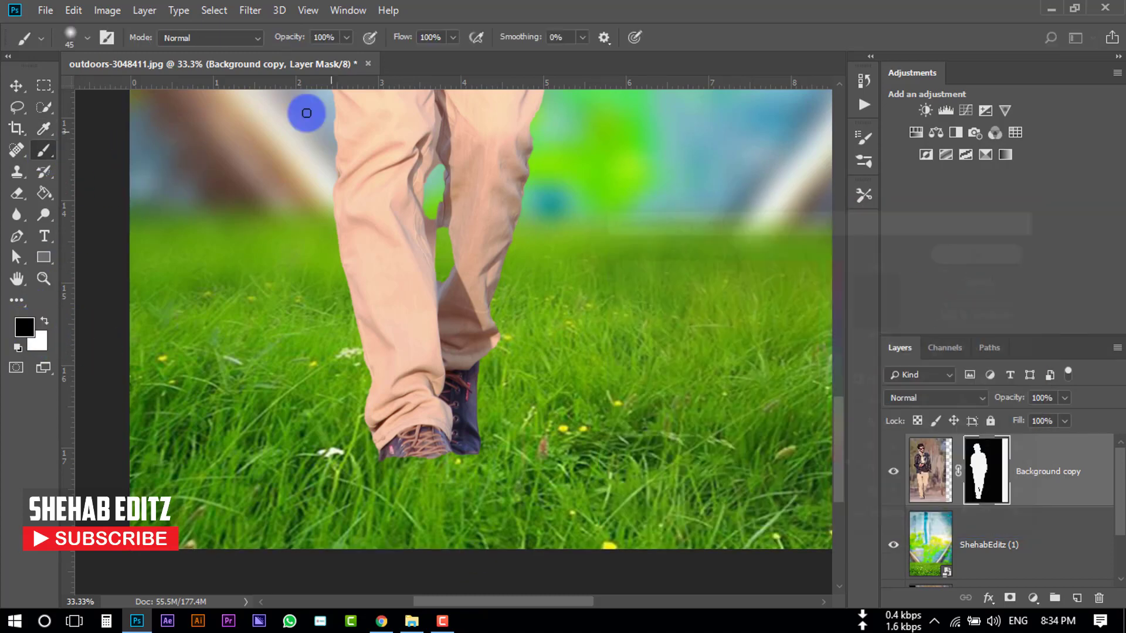
- Set the soft brush size to 75 px and its opacity to 39%
left_click(82, 38)
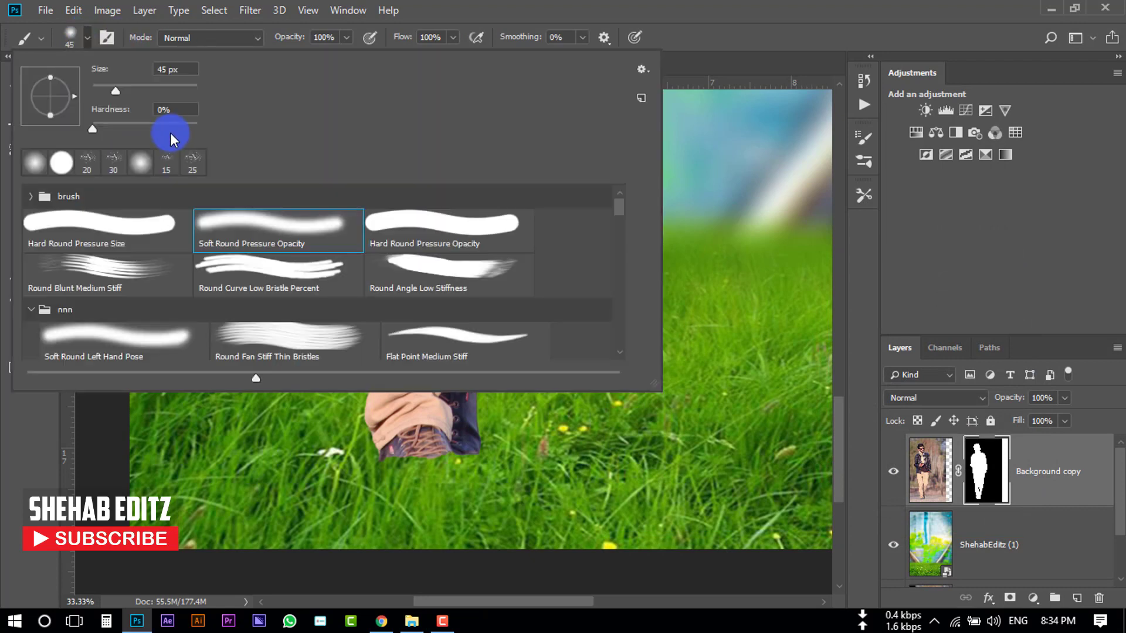
left_click_drag(104, 86, 125, 87)
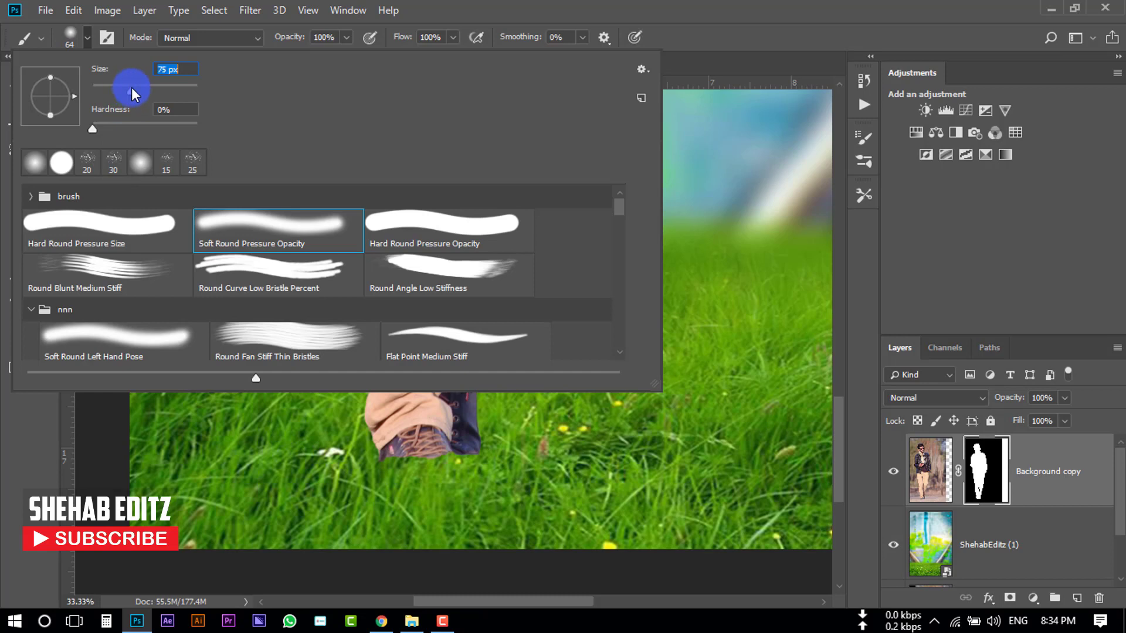
left_click(512, 493)
scroll(507, 492, "down", 1)
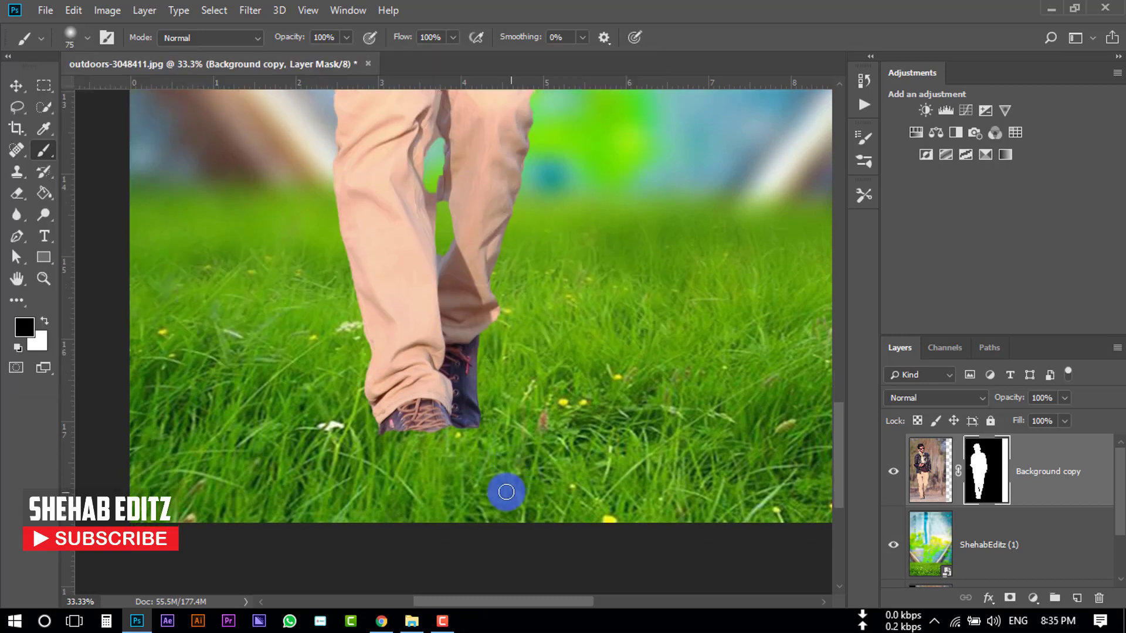
scroll(507, 492, "down", 1)
left_click(347, 37)
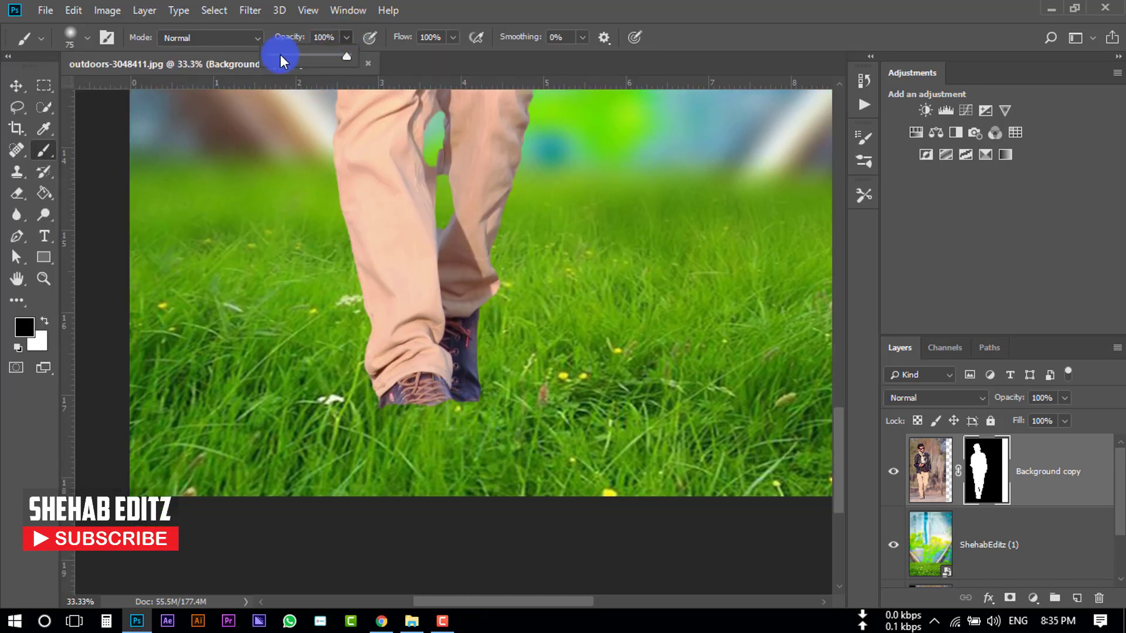
left_click(302, 57)
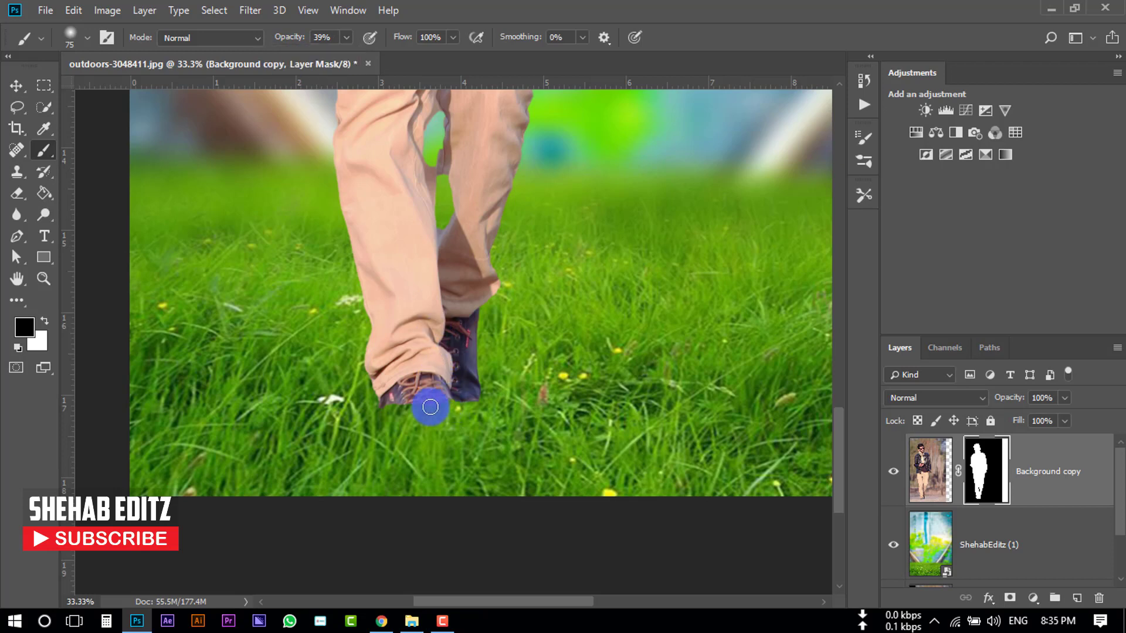
- Paint on the mask around the man's shoes to blend them into the grass, then fit the image on screen
mouse_move(431, 409)
left_mouse_down()
mouse_move(439, 395)
mouse_move(420, 409)
left_mouse_up()
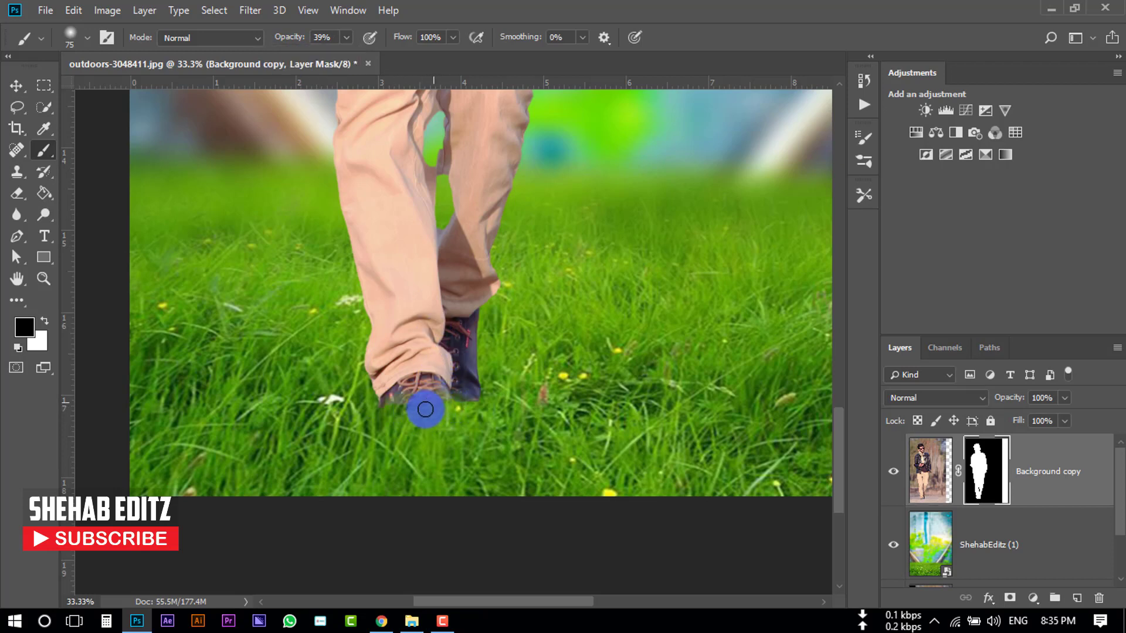
mouse_move(419, 401)
left_mouse_down()
mouse_move(383, 415)
mouse_move(492, 394)
mouse_move(449, 412)
mouse_move(369, 399)
left_mouse_up()
scroll(521, 434, "up", 7)
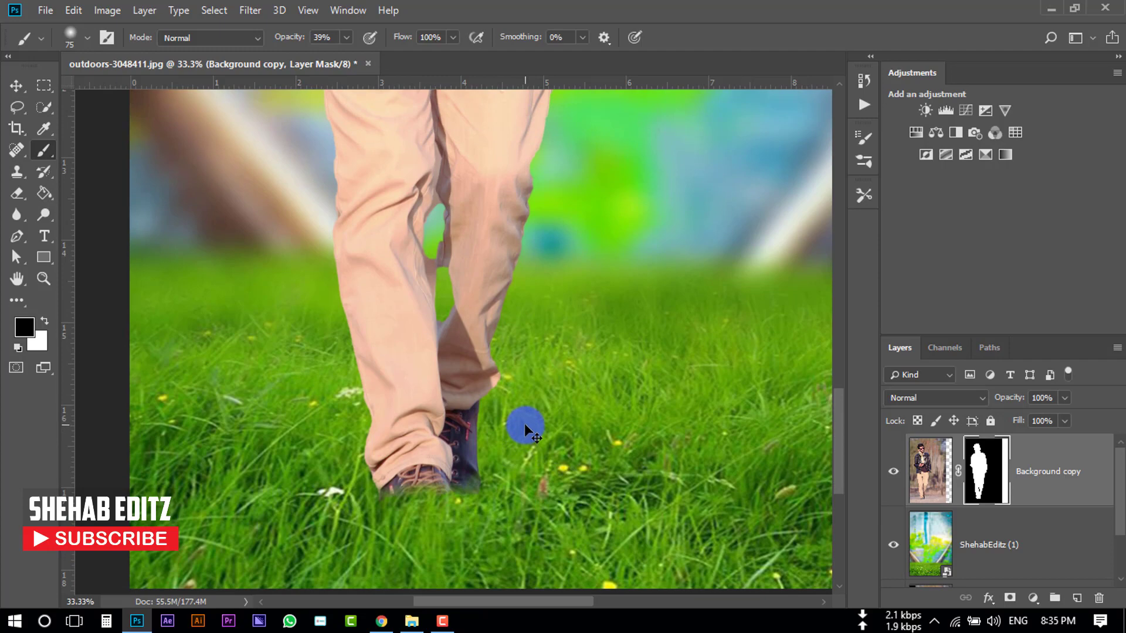
key("ctrl+0")
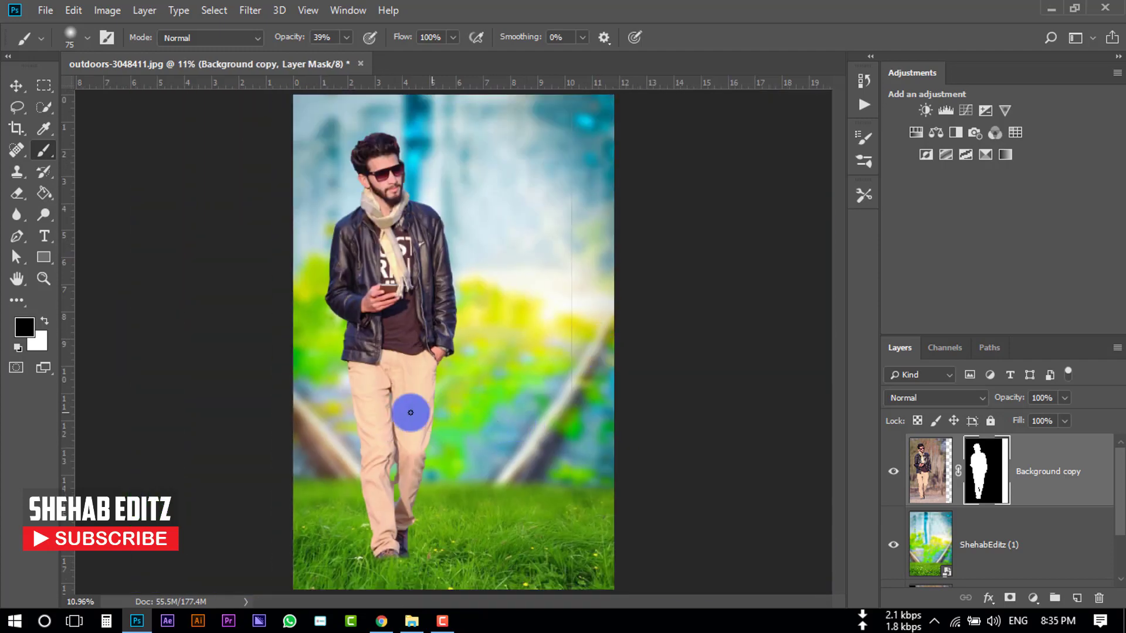
- Place the woman image ShehabEditz (2).png beside the man, moving it and scaling it to about 91%
left_click(412, 620)
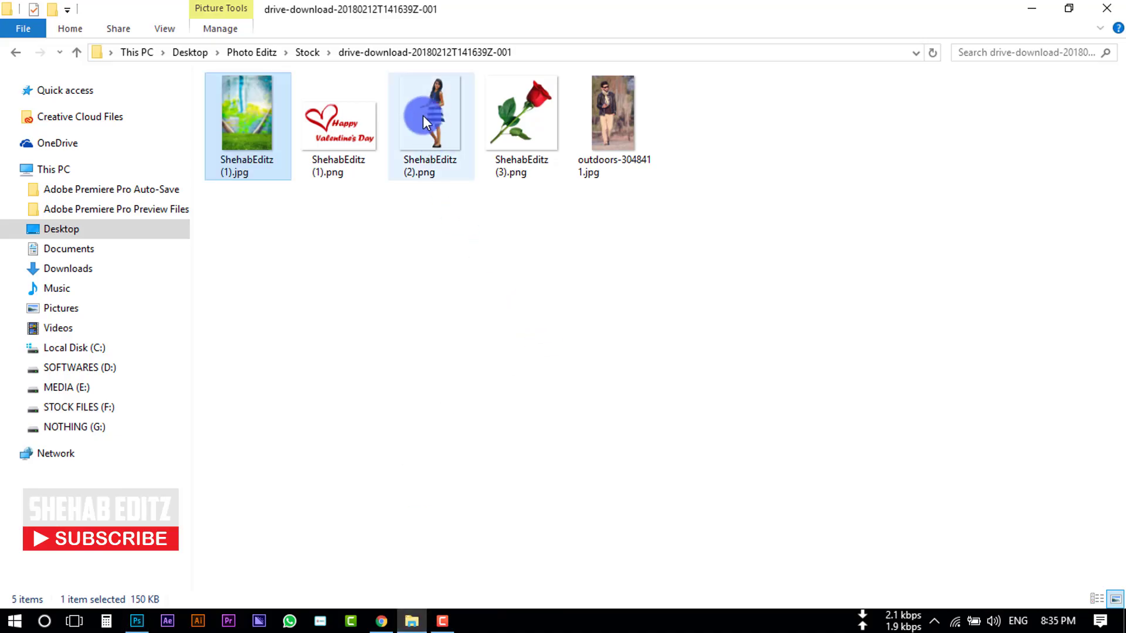
left_click_drag(423, 115, 541, 383)
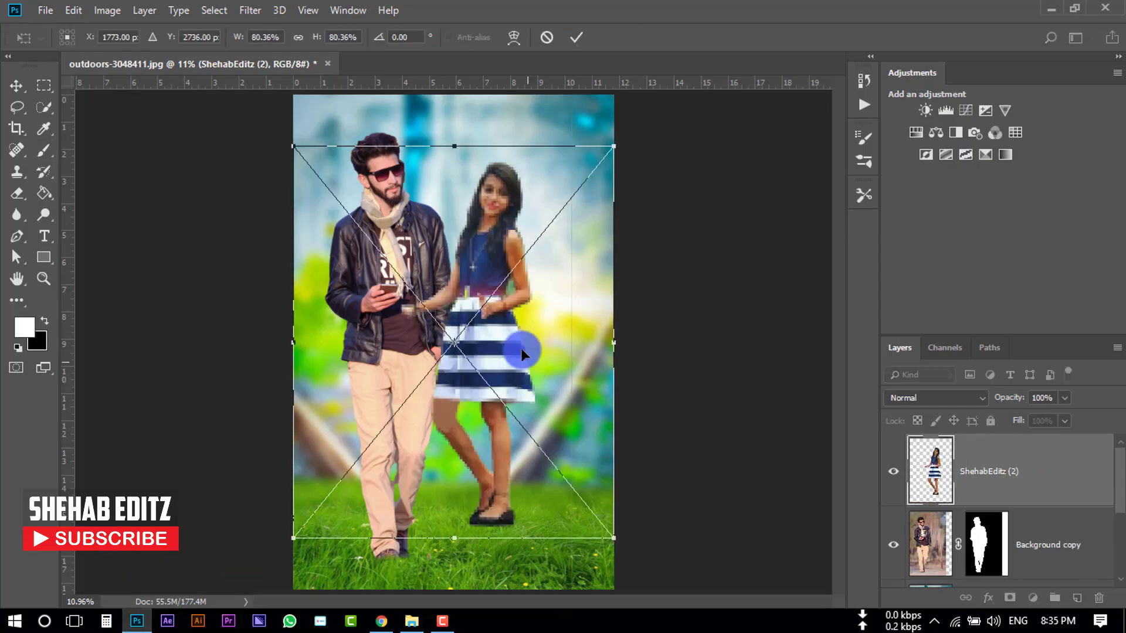
left_click_drag(523, 309, 545, 309)
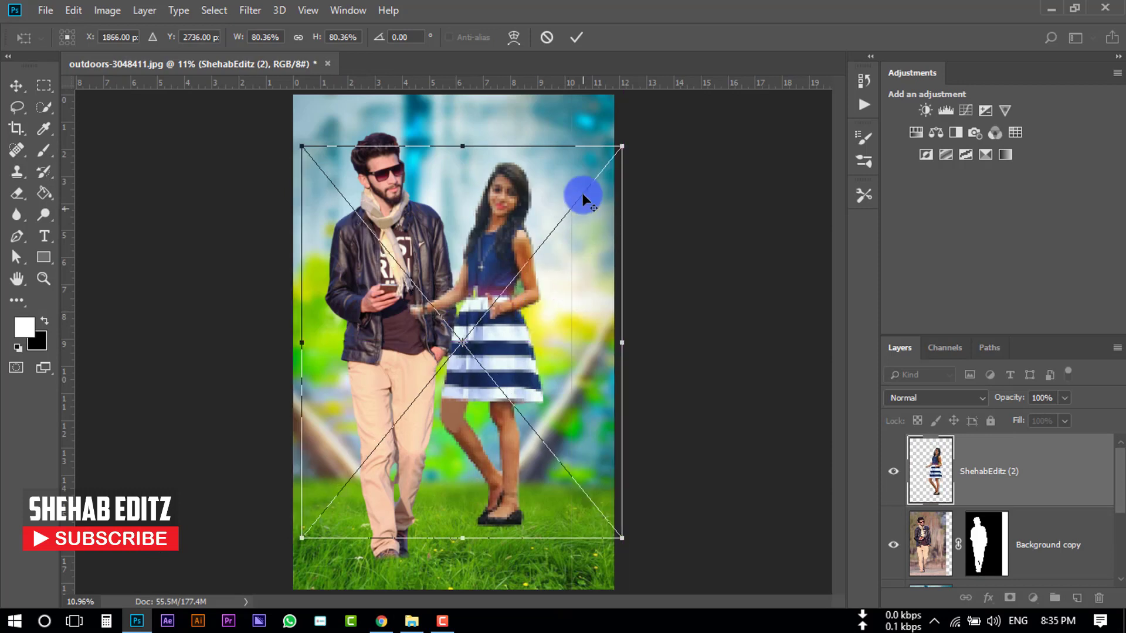
left_click_drag(627, 146, 638, 119)
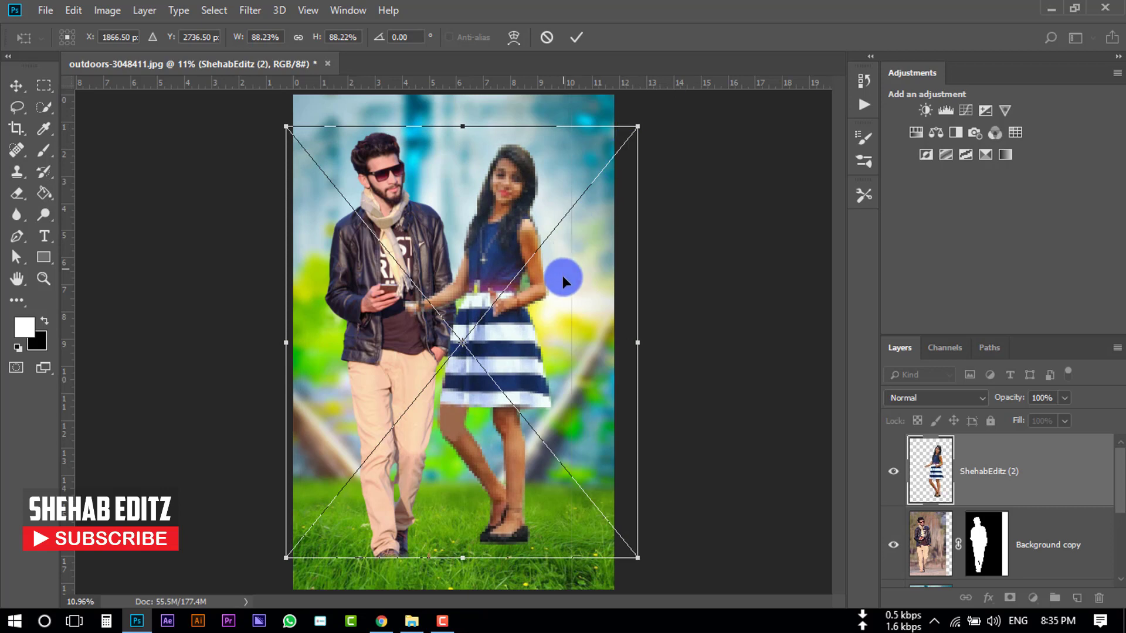
left_click_drag(564, 273, 563, 287)
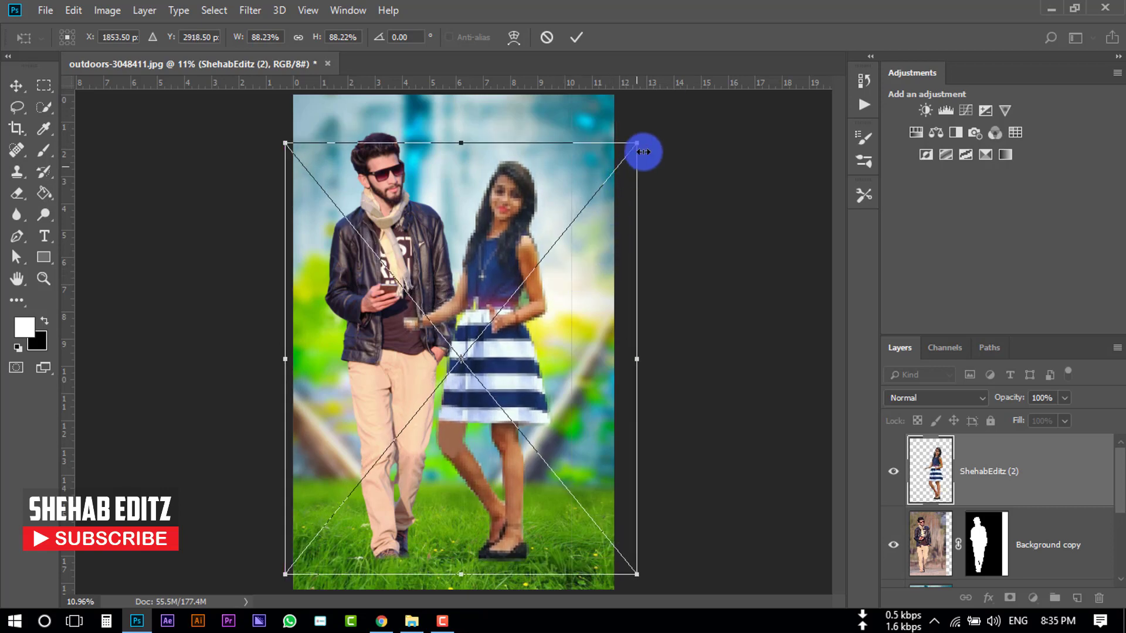
left_click_drag(642, 140, 642, 137)
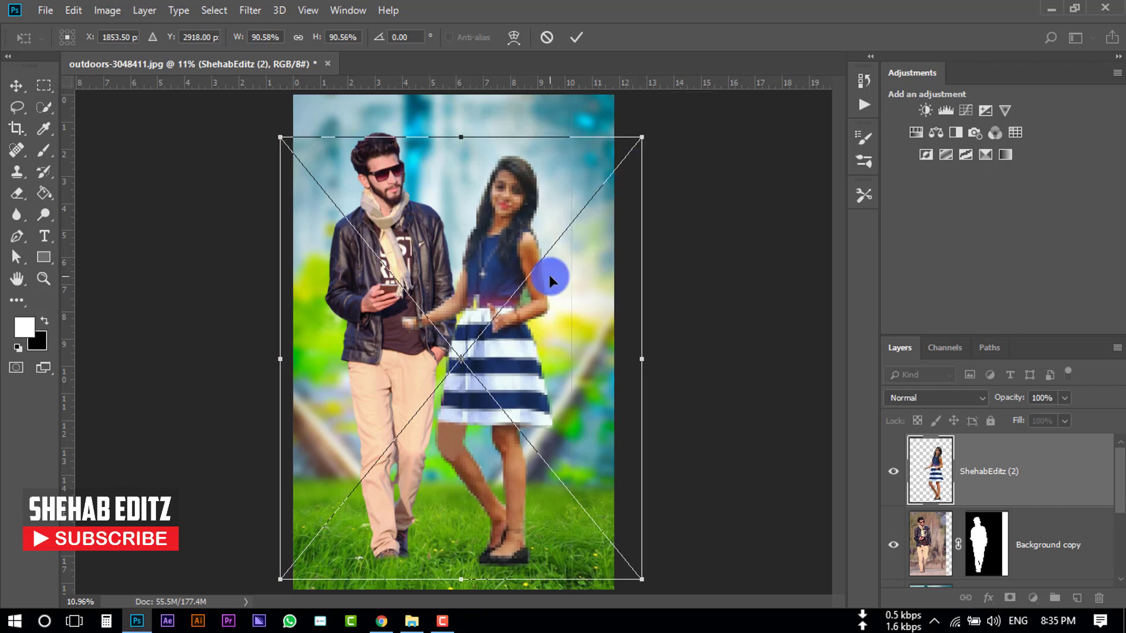
left_click(577, 36)
- Move the man's layer above the woman's layer in the layer stack
key("b")
left_click(931, 465)
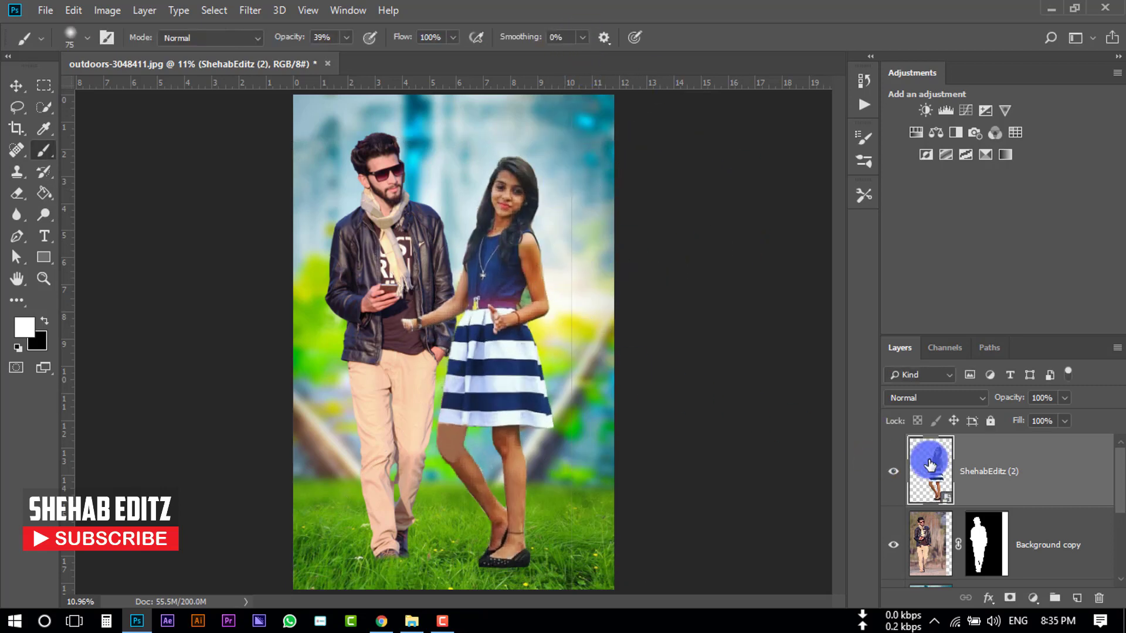
scroll(1028, 479, "down", 1)
scroll(1040, 494, "up", 1)
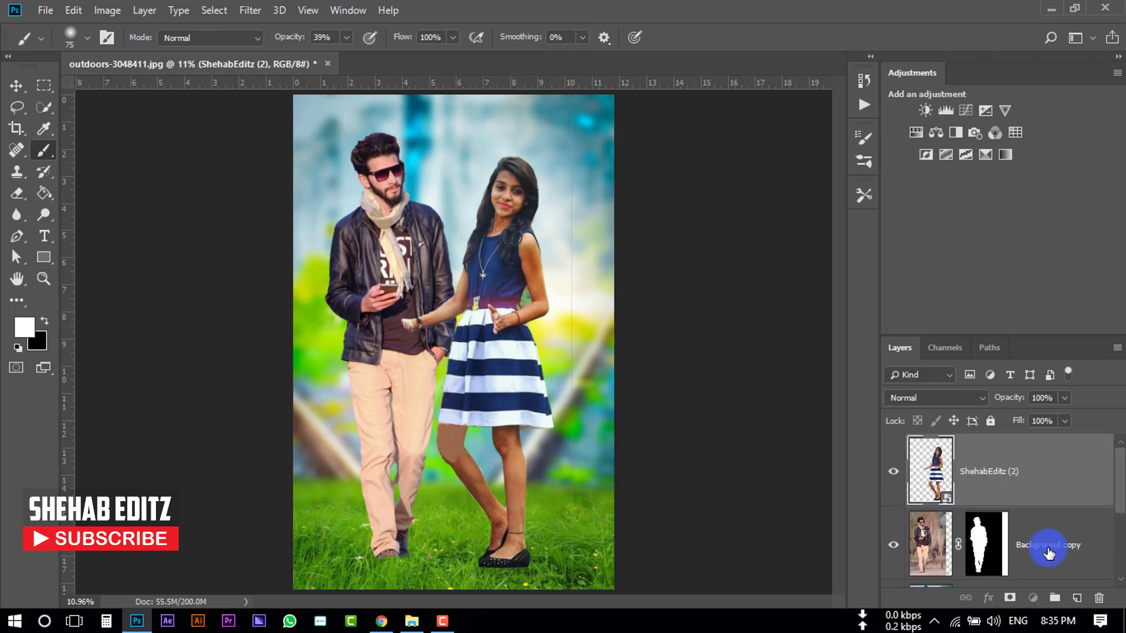
left_click(1048, 553)
left_click(1020, 471)
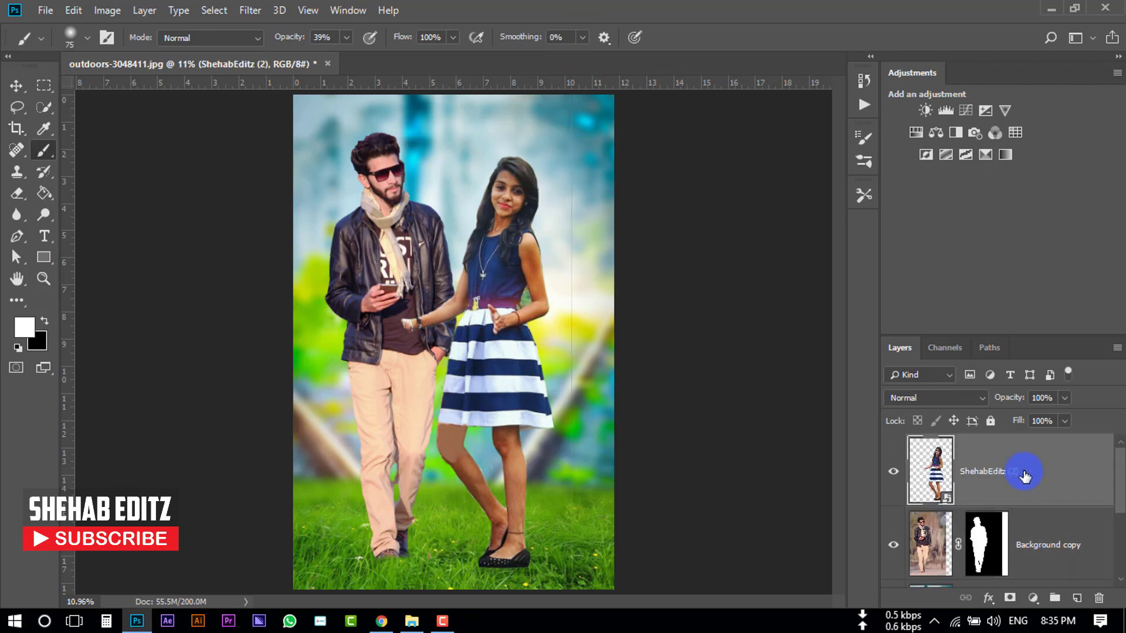
left_click_drag(1016, 554, 948, 506)
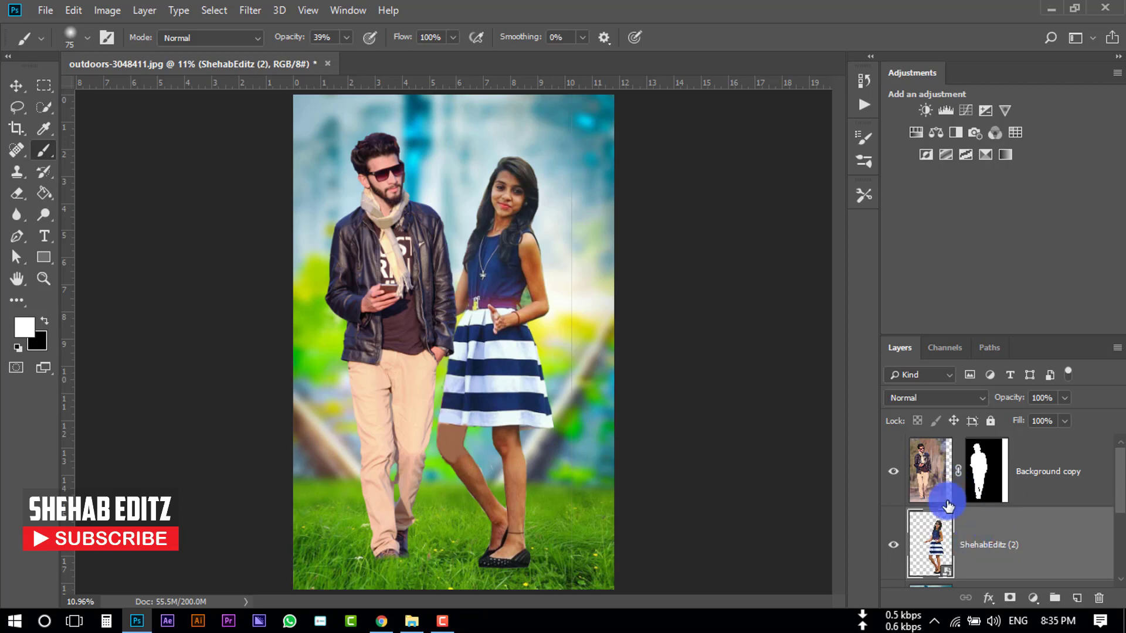
left_click(16, 86)
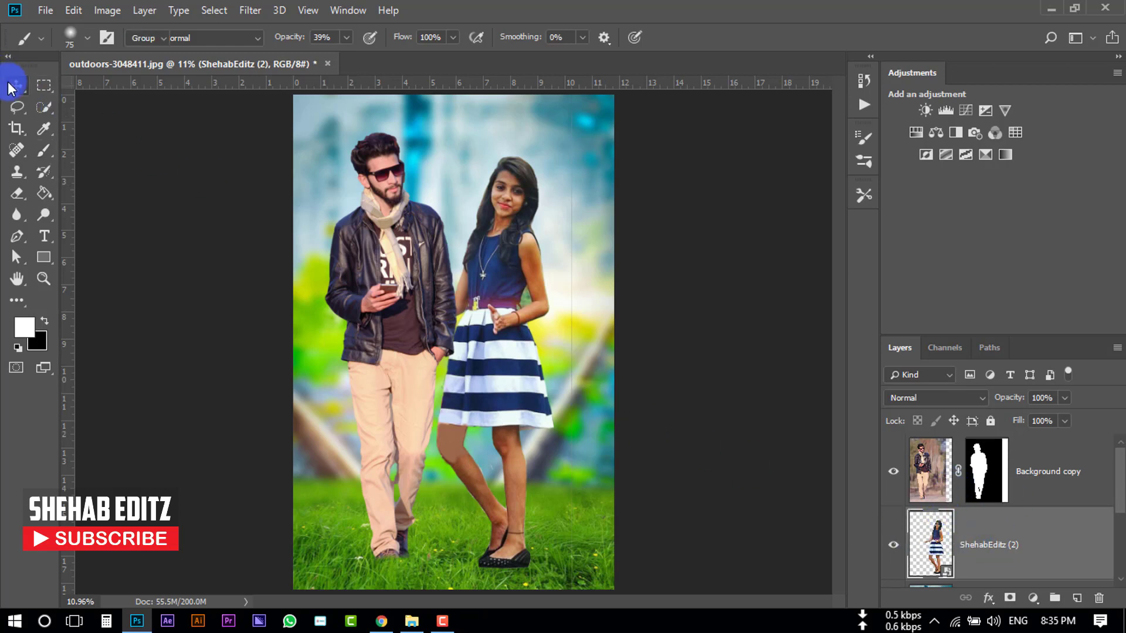
- Nudge the woman image slightly to the right beside the man and commit the move
left_click_drag(472, 258, 497, 257)
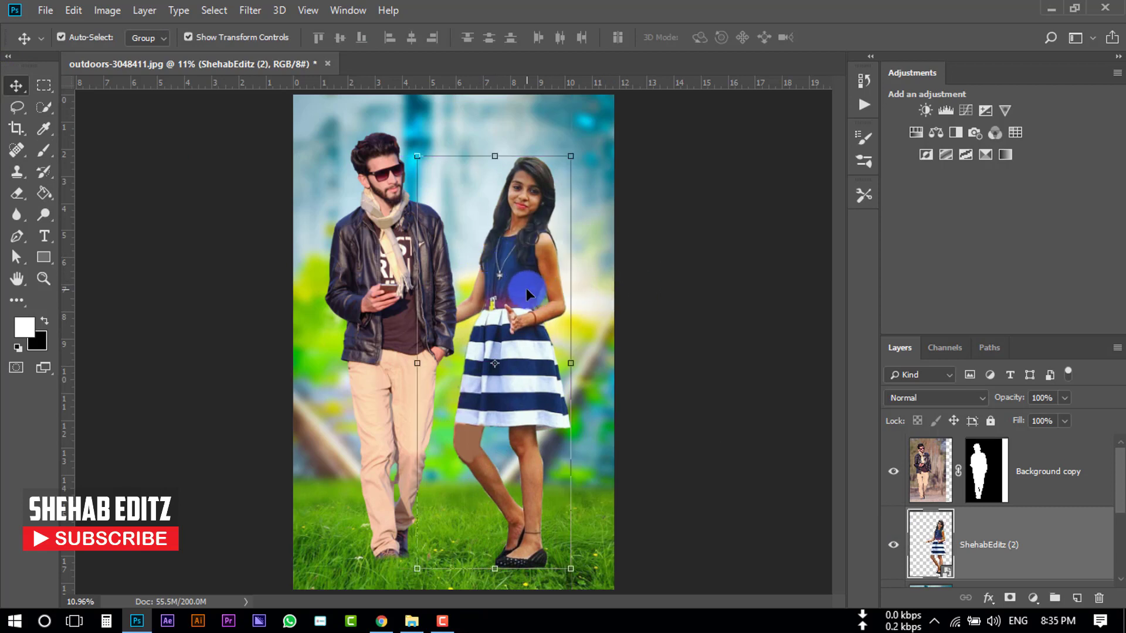
left_click(703, 275)
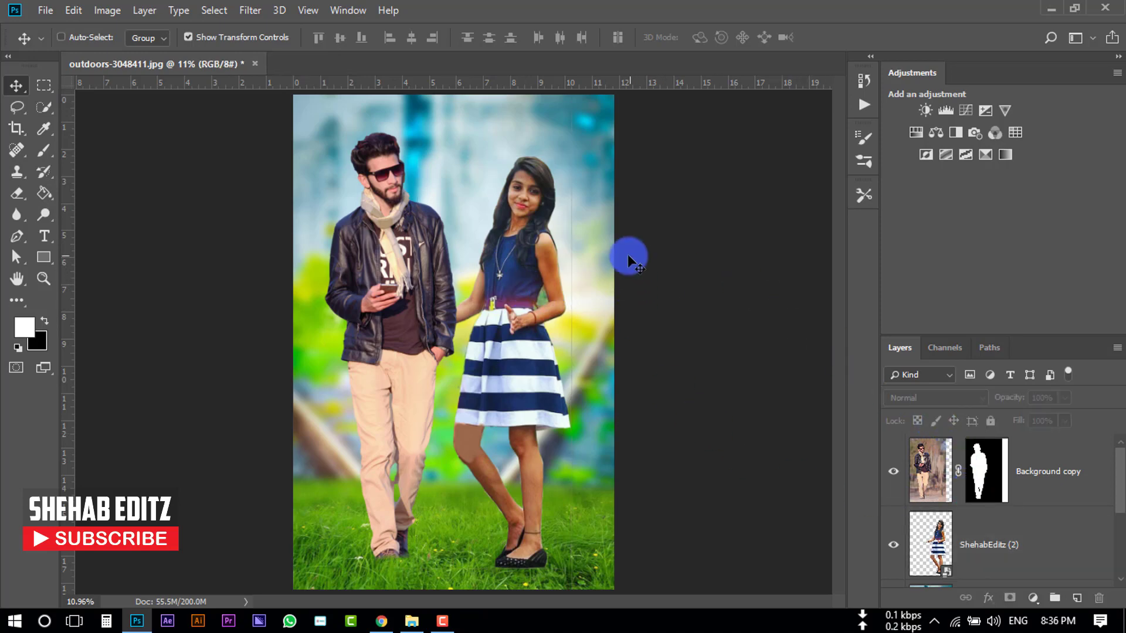
- Zoom in on the couple, make the man's layer mask active and switch to the Brush tool
key("ctrl+plus")
left_click_drag(609, 191, 456, 326)
left_click_drag(455, 227, 456, 312)
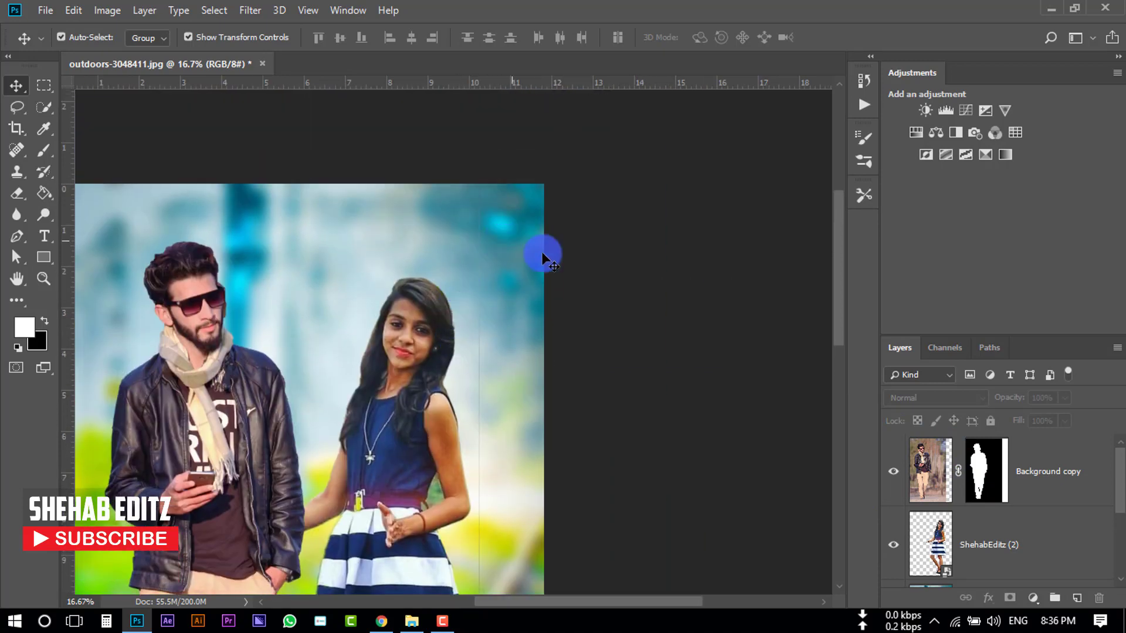
left_click(986, 475)
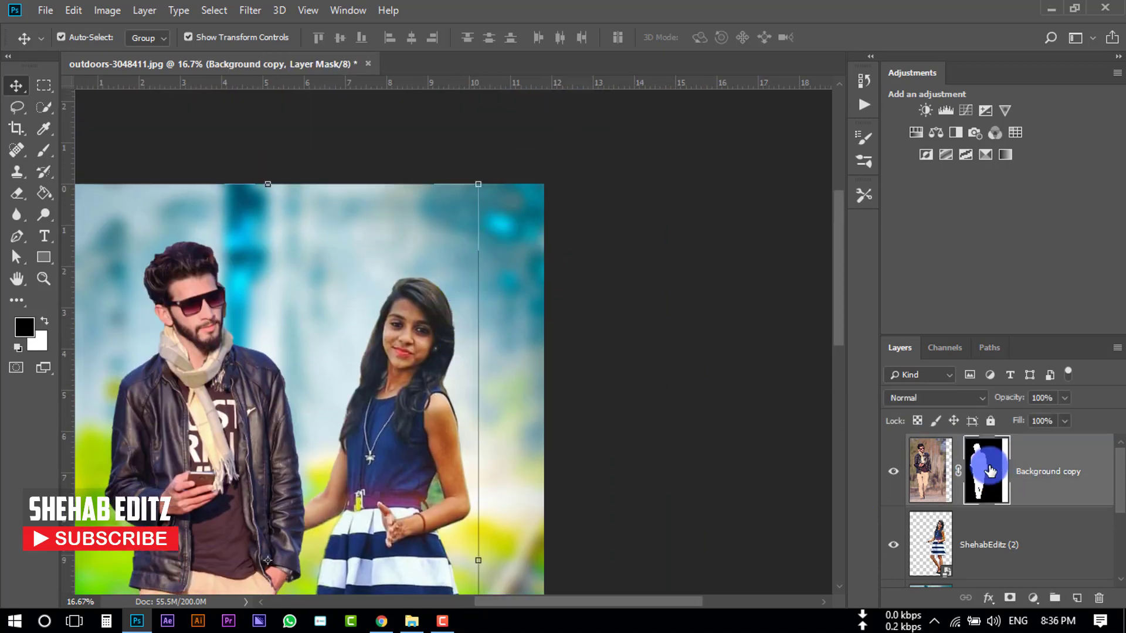
left_click(45, 151)
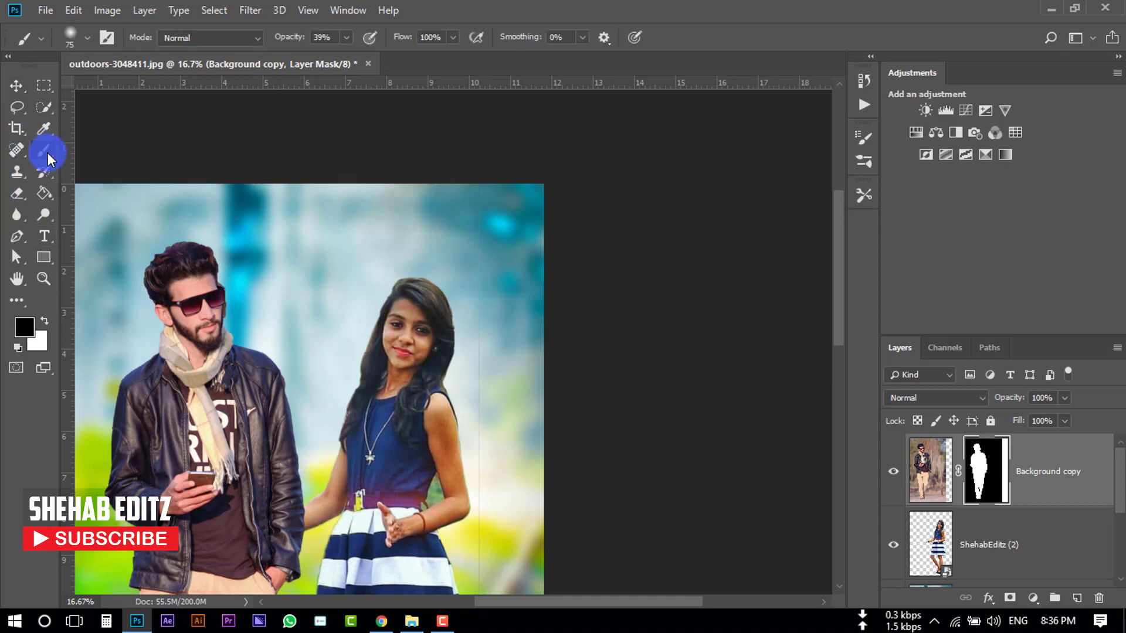
right_click(46, 153)
left_click(121, 152)
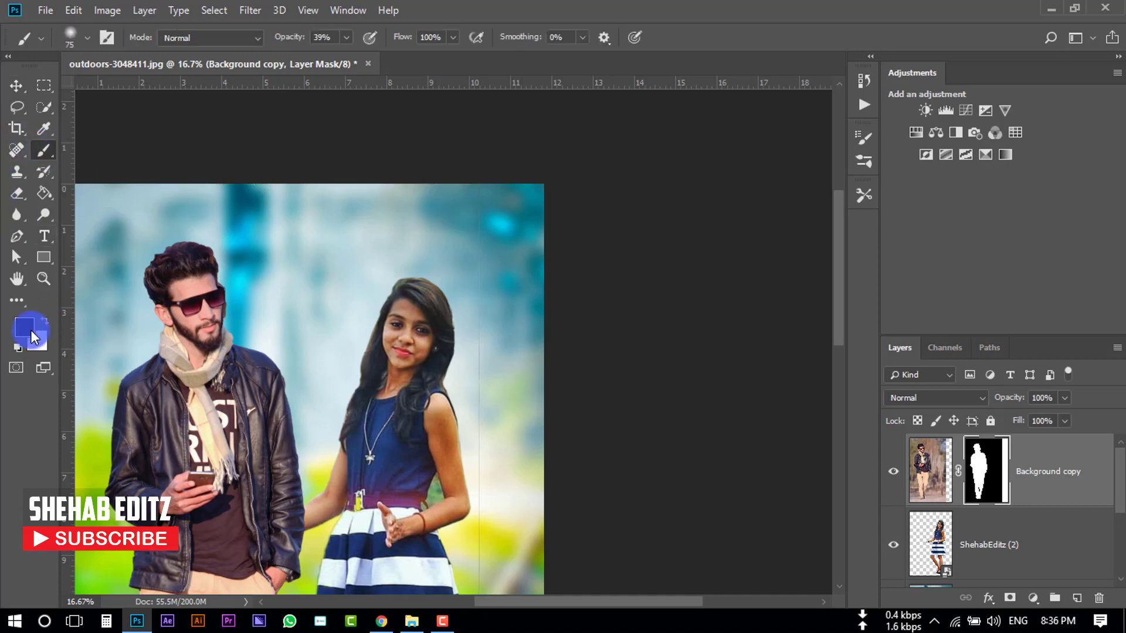
left_click(24, 327)
left_click(626, 427)
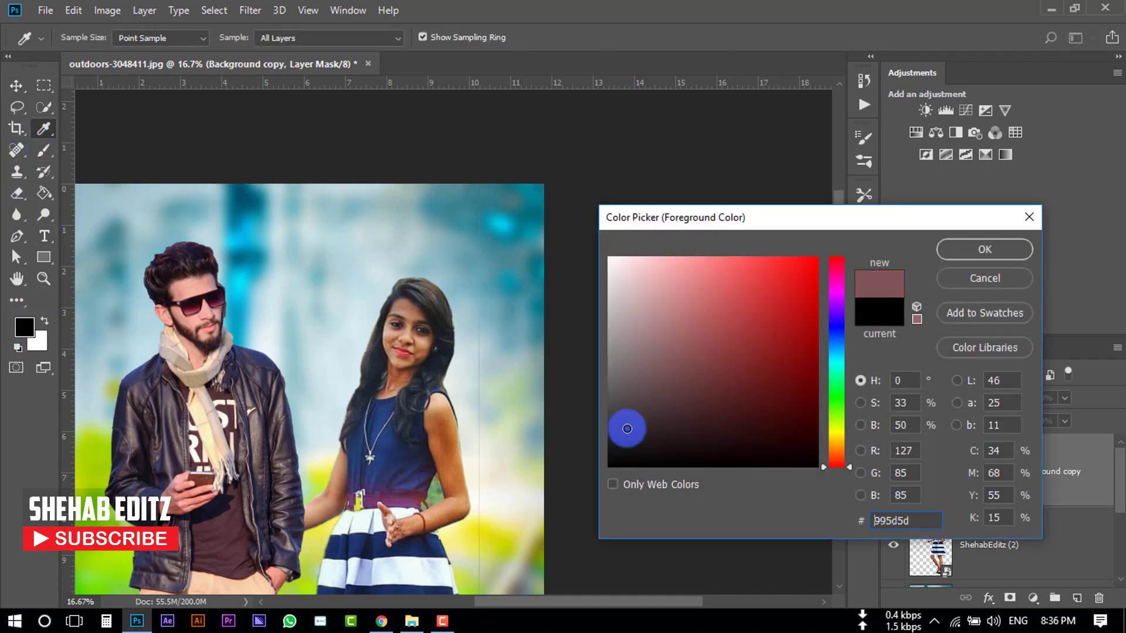
left_click(609, 466)
left_click(984, 258)
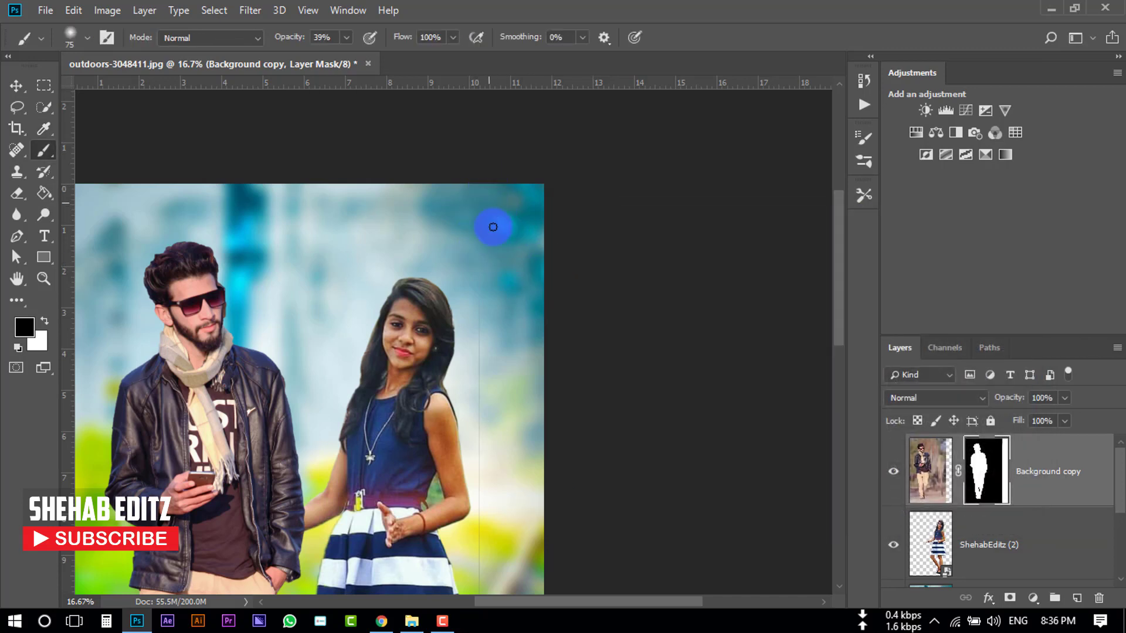
- Enlarge the brush to 150 px at 100% opacity and paint out the visible image edge beside the woman on the man's mask
key("bracketright")
key("bracketright")
key("bracketright")
key("bracketright")
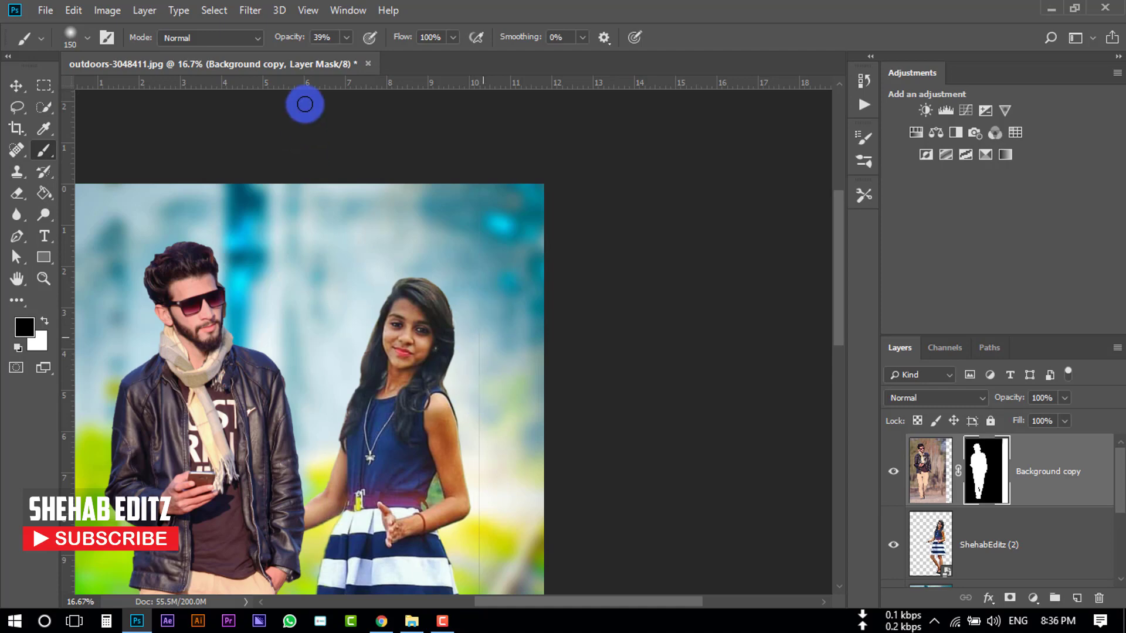
left_click(347, 37)
left_click_drag(350, 58, 510, 85)
left_click_drag(486, 224, 480, 416)
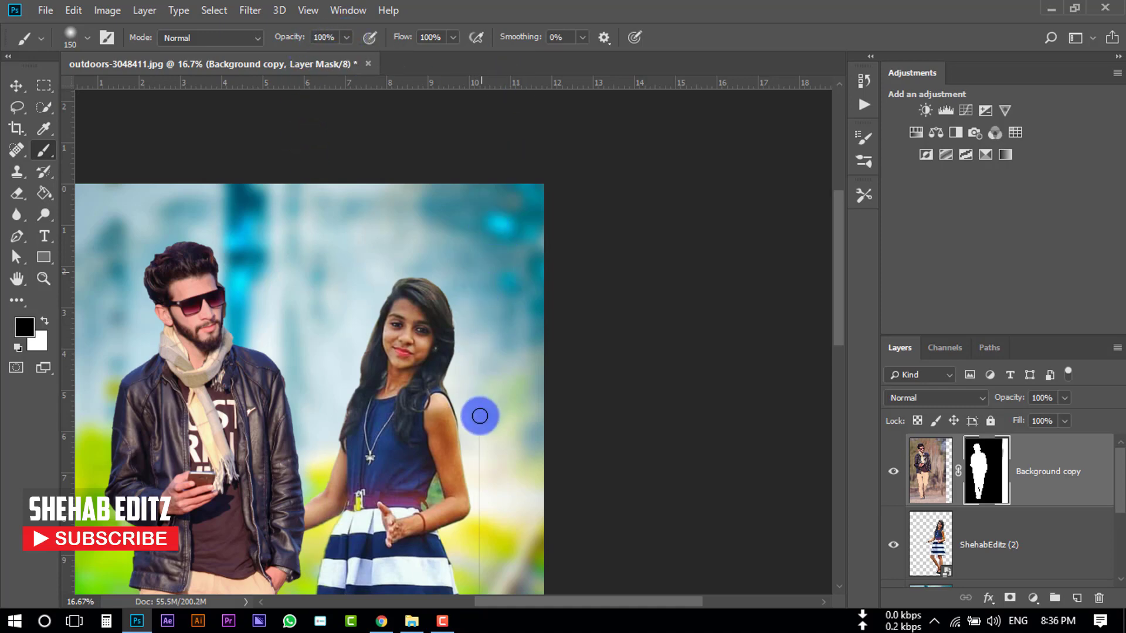
scroll(492, 299, "down", 3)
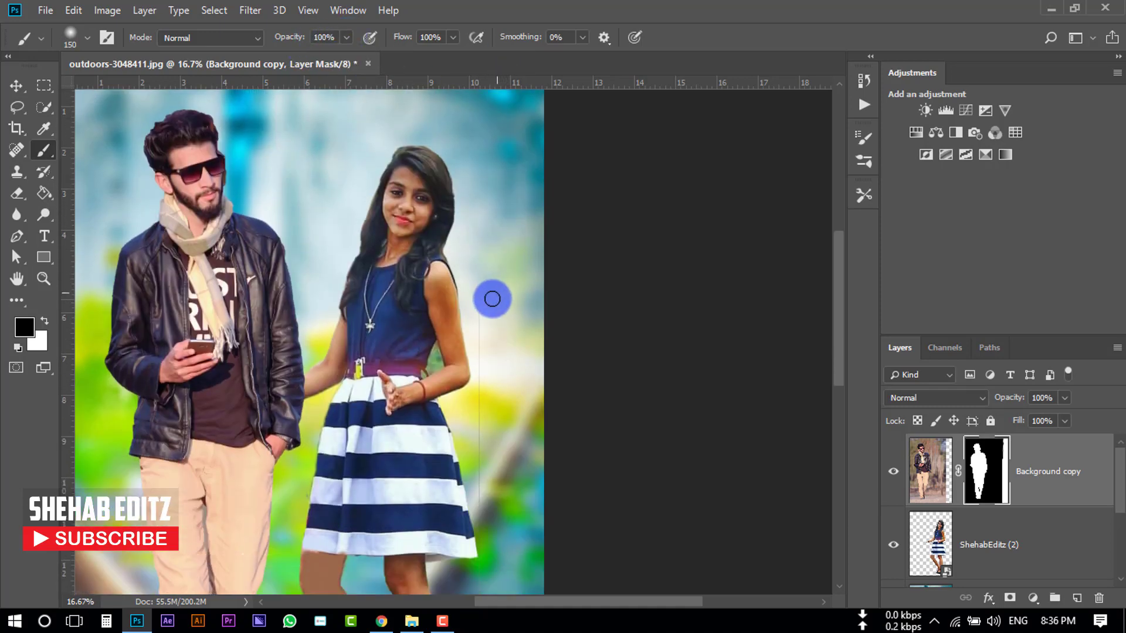
scroll(492, 299, "down", 2)
scroll(473, 410, "down", 2)
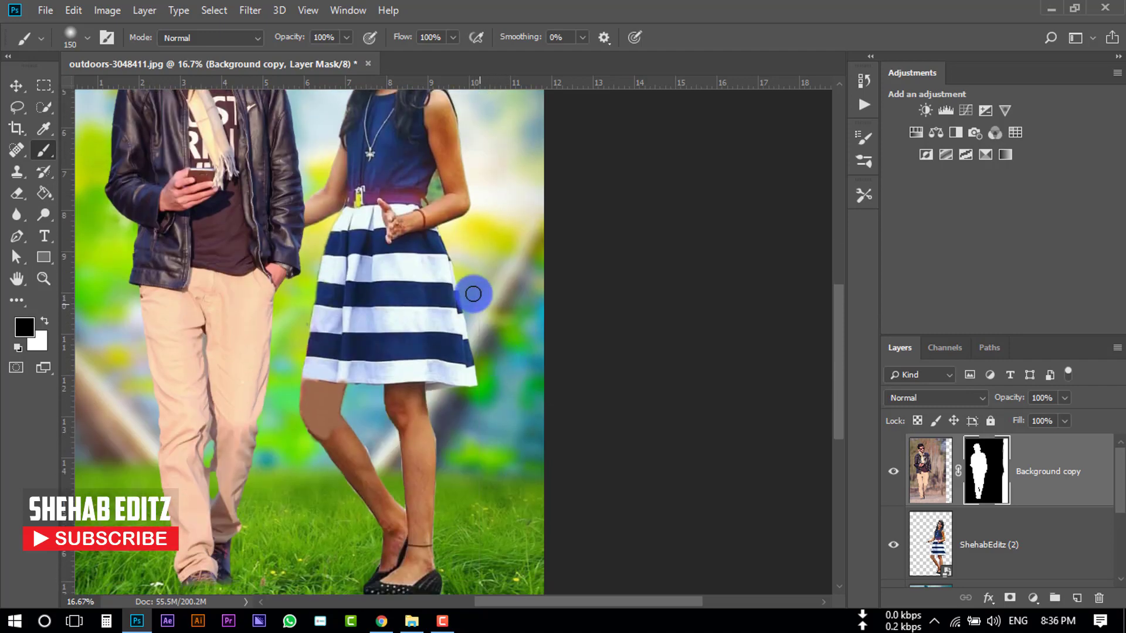
scroll(482, 294, "down", 2)
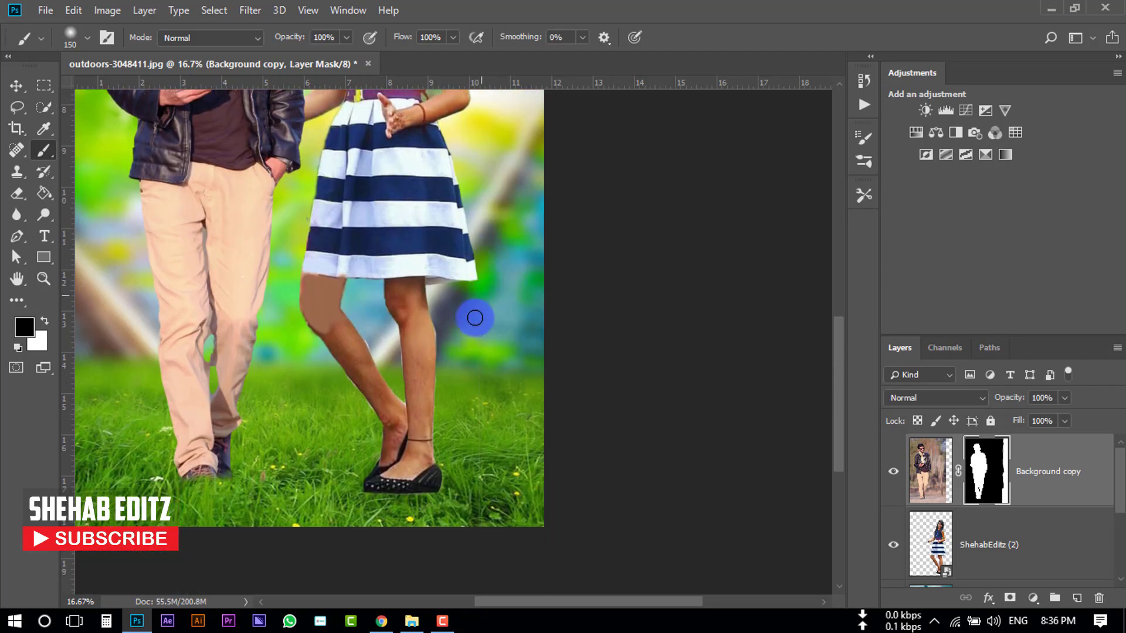
scroll(505, 281, "up", 2)
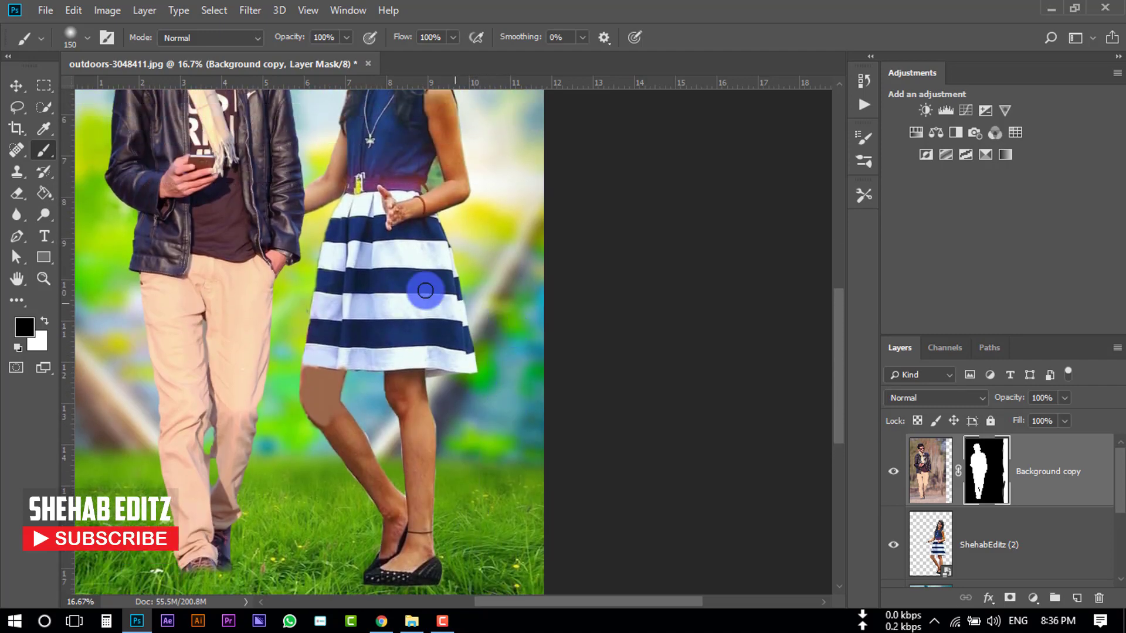
left_click_drag(425, 290, 462, 399)
- Add a layer mask to the woman's layer ShehabEditz (2) and make it active with black as foreground
scroll(463, 395, "down", 2)
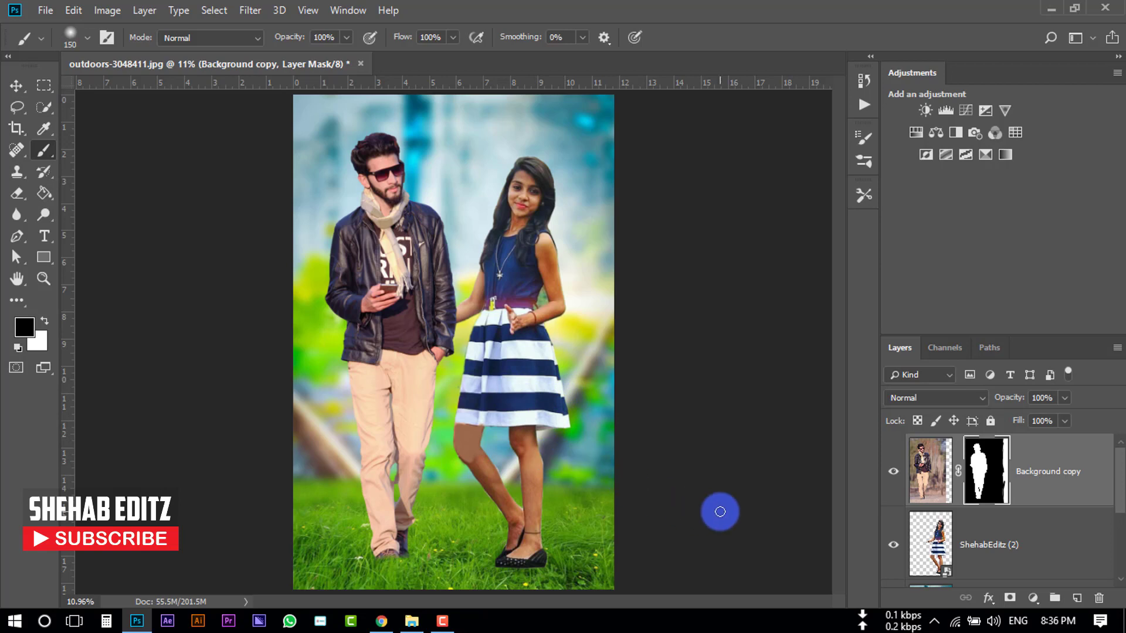
scroll(966, 546, "down", 3)
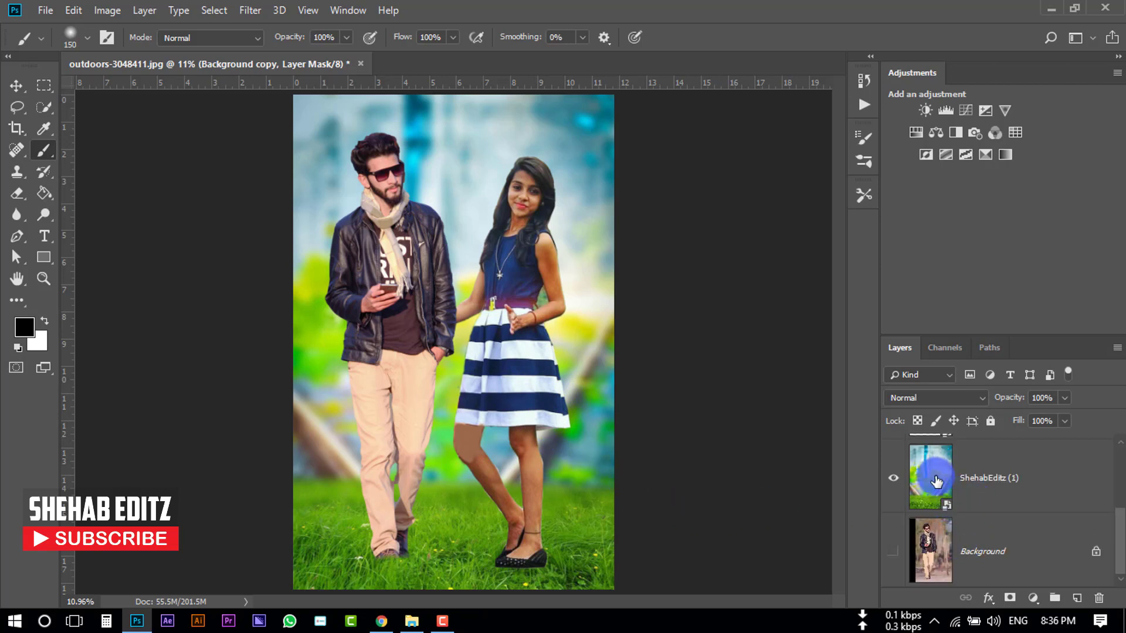
scroll(934, 492, "up", 2)
left_click(945, 552)
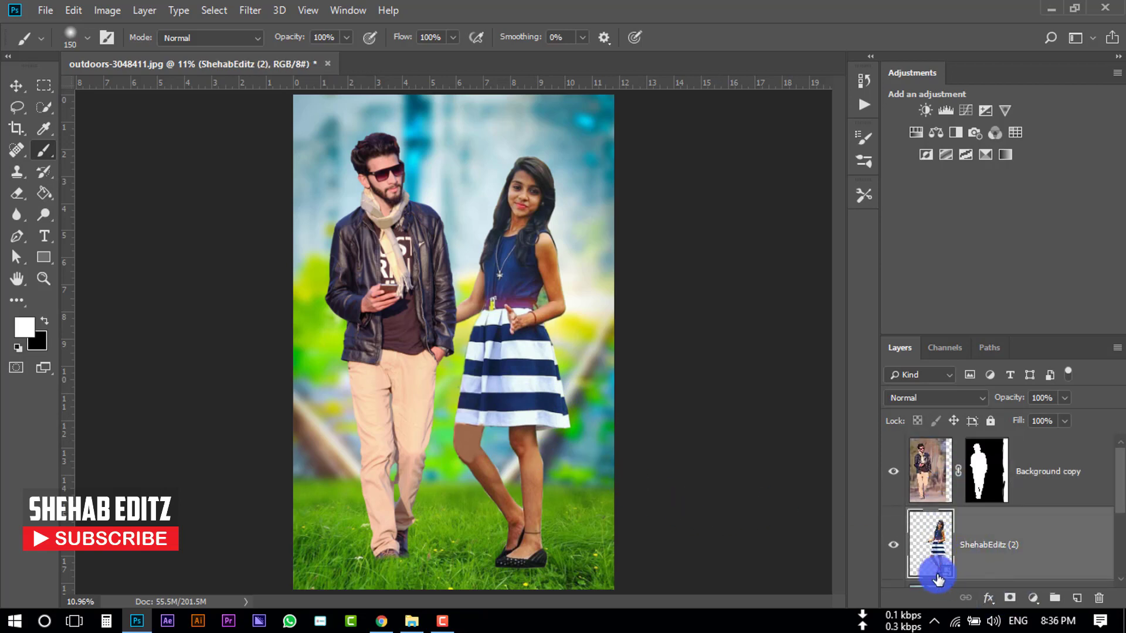
left_click(1009, 598)
key("x")
left_click(985, 546)
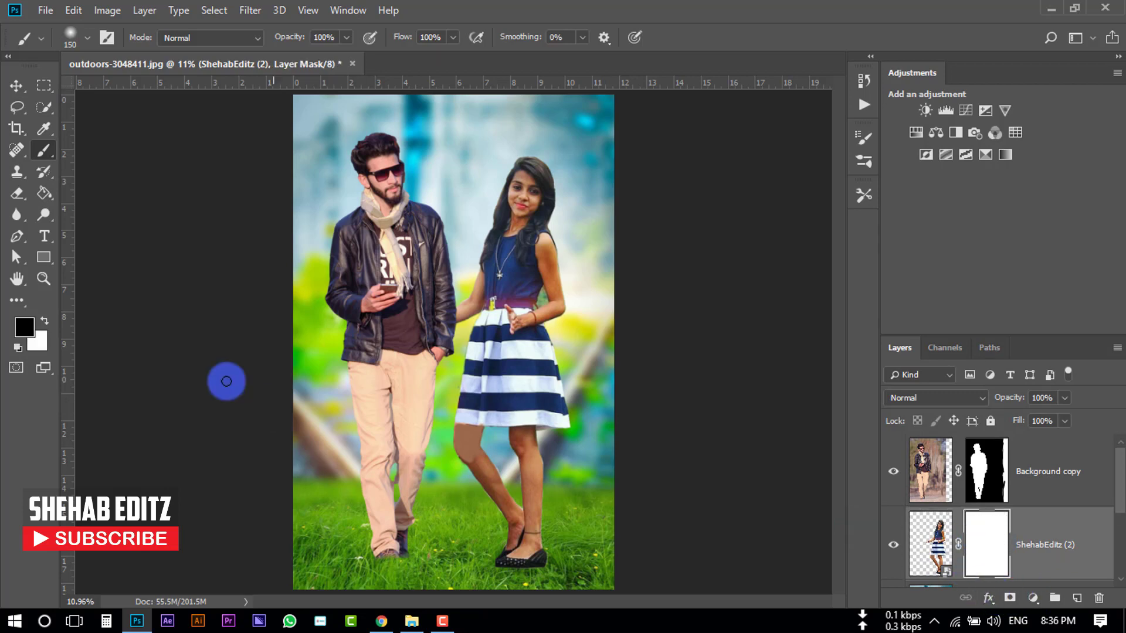
- Paint on the woman's mask around her shoes at about 25–36% brush opacity to blend them into the grass, then fit the image on screen
left_click_drag(34, 152, 111, 152)
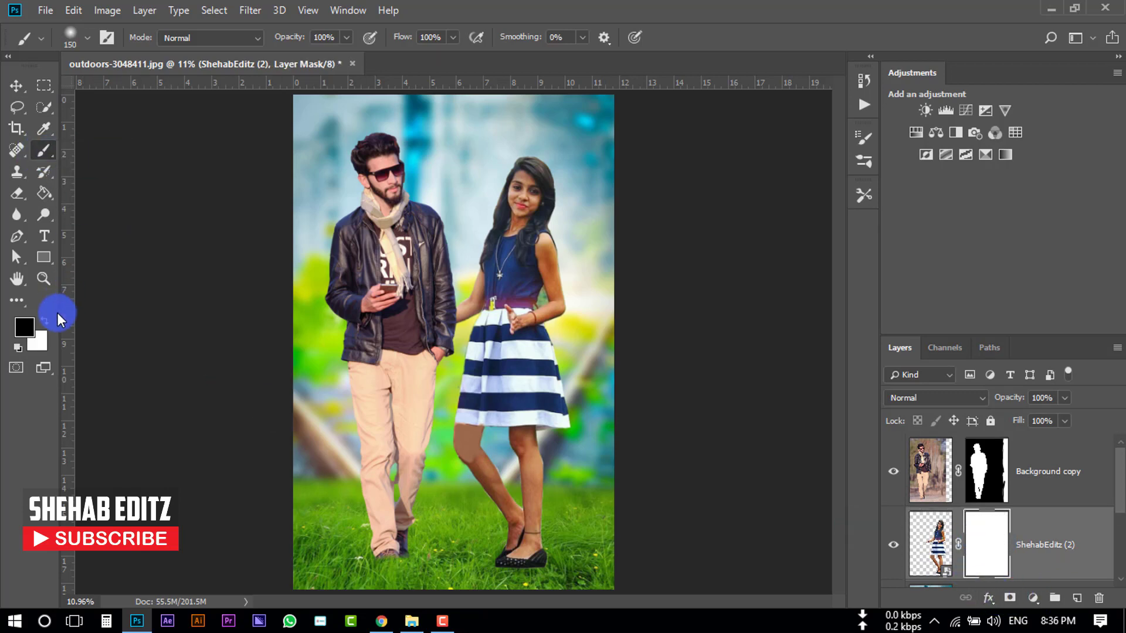
left_click(23, 333)
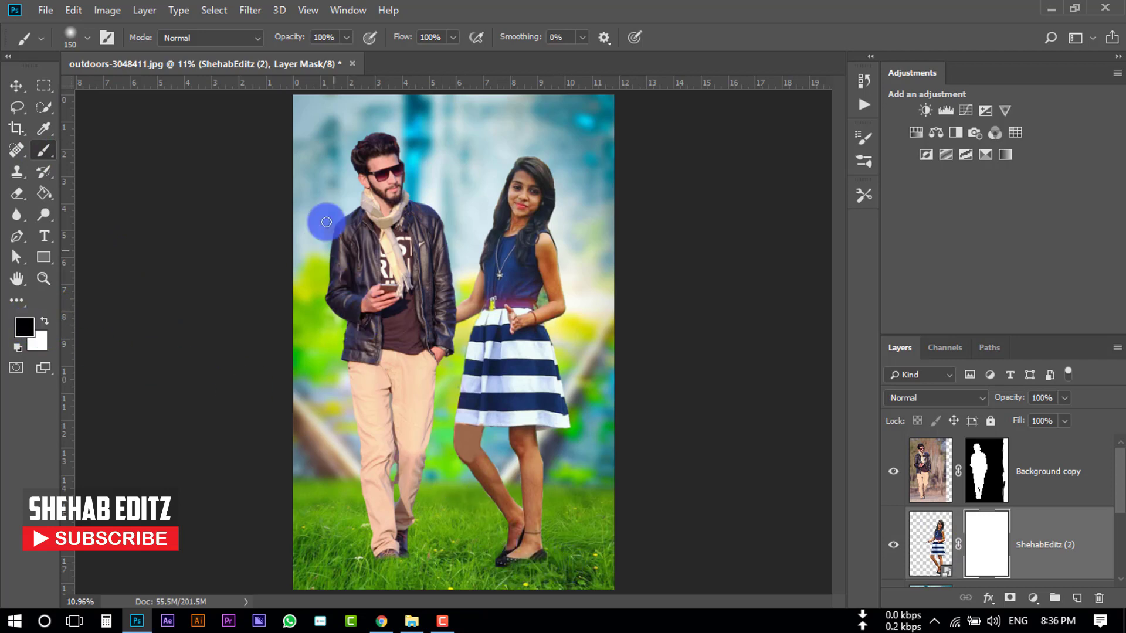
left_click(346, 38)
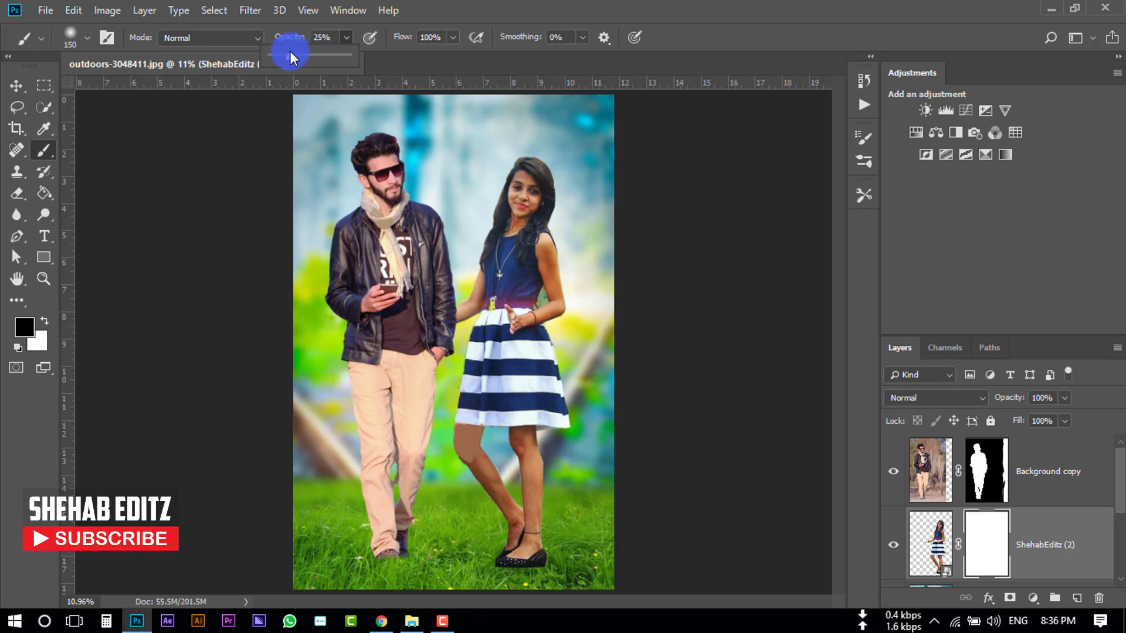
mouse_move(549, 563)
left_mouse_down()
mouse_move(509, 573)
mouse_move(575, 563)
left_mouse_up()
key("ctrl+plus")
key("ctrl+plus")
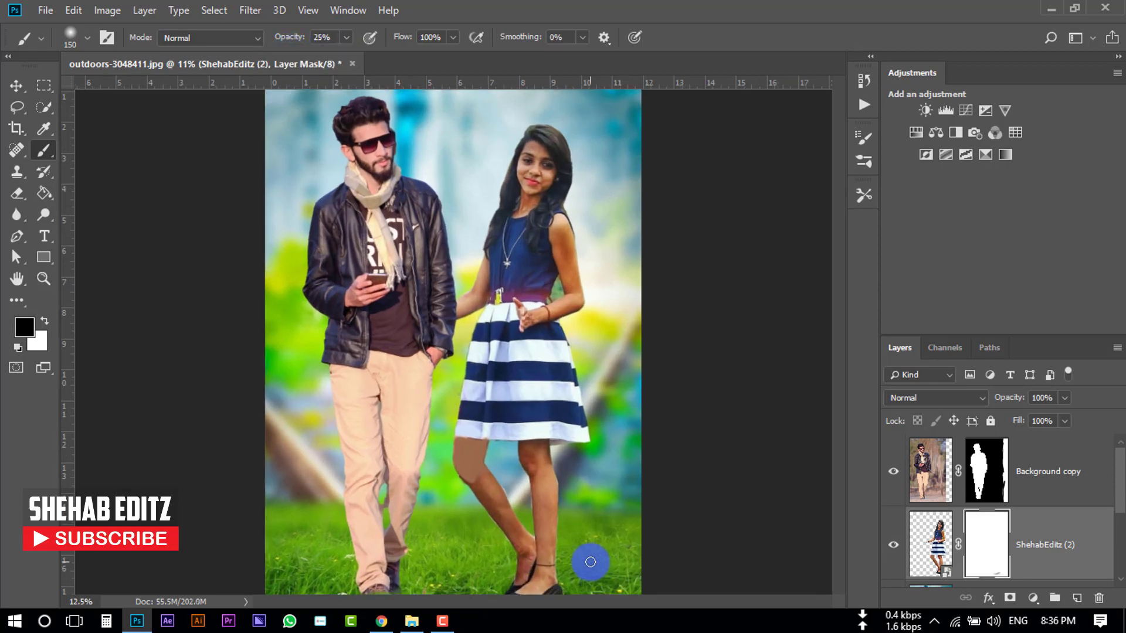
scroll(588, 519, "down", 5)
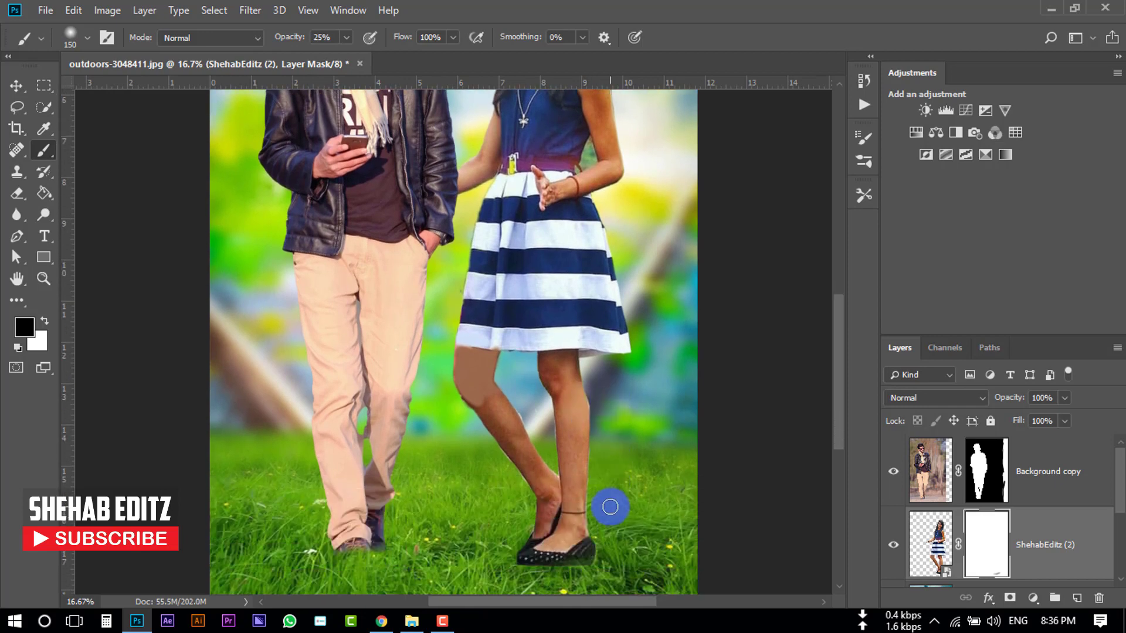
key("ctrl+plus")
left_click_drag(618, 482, 520, 474)
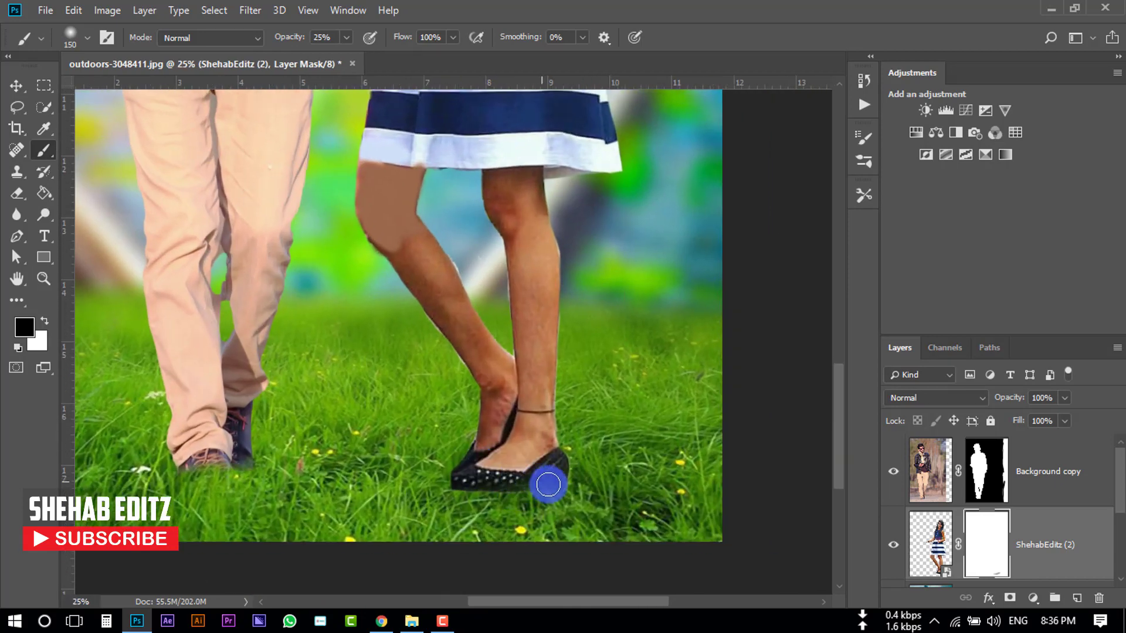
mouse_move(584, 488)
left_mouse_down()
mouse_move(547, 503)
mouse_move(569, 491)
mouse_move(567, 501)
left_mouse_up()
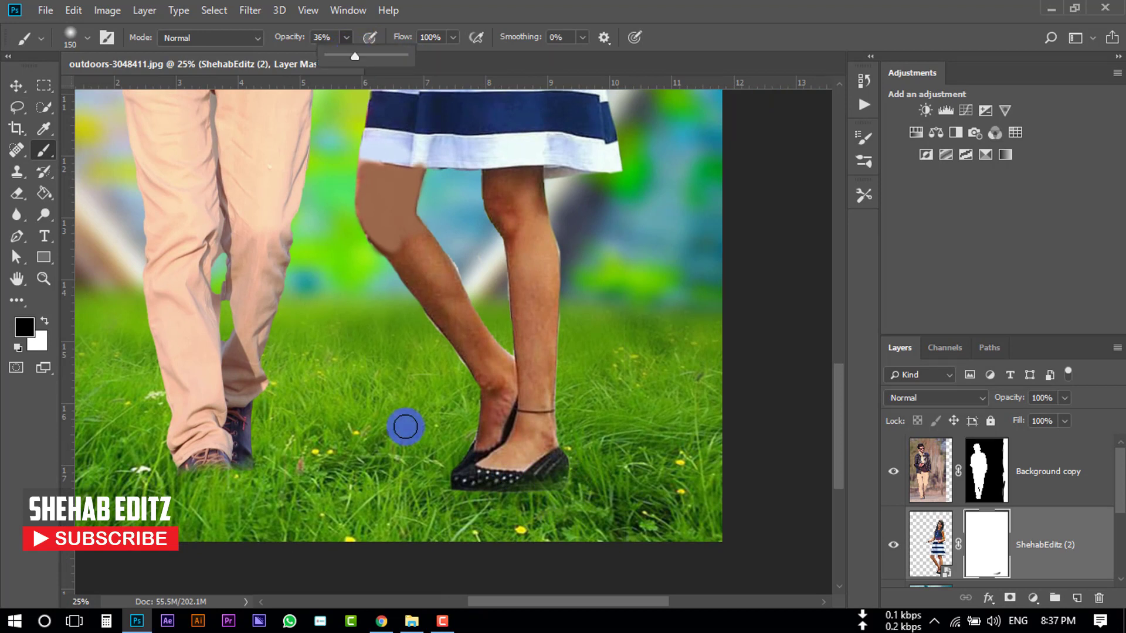
mouse_move(433, 483)
left_mouse_down()
mouse_move(502, 496)
mouse_move(444, 472)
mouse_move(467, 513)
mouse_move(462, 506)
mouse_move(482, 496)
mouse_move(459, 496)
mouse_move(507, 491)
mouse_move(487, 503)
mouse_move(517, 496)
mouse_move(547, 513)
left_mouse_up()
key("ctrl+0")
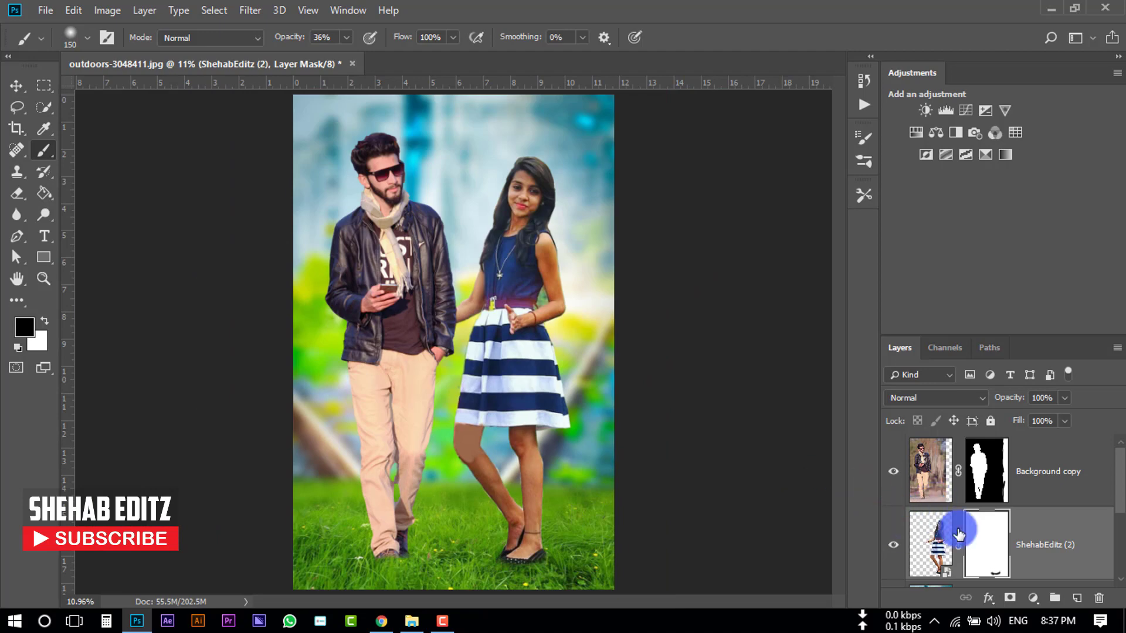
- Browse the stock images folder in File Explorer, then return to Photoshop
scroll(959, 530, "down", 3)
left_click(408, 623)
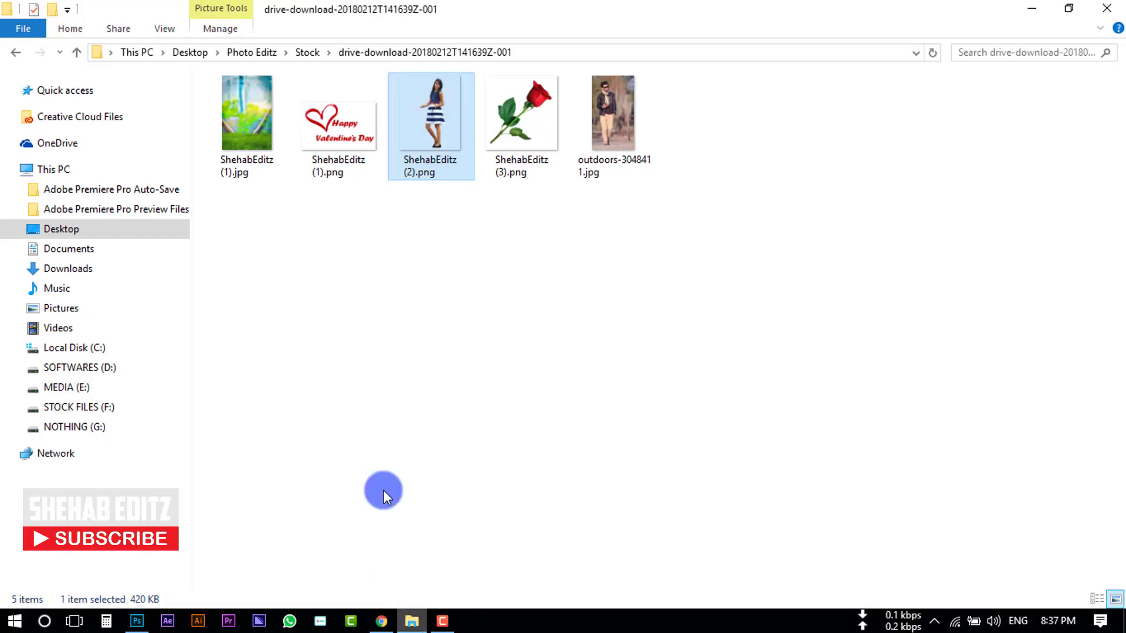
left_click(461, 318)
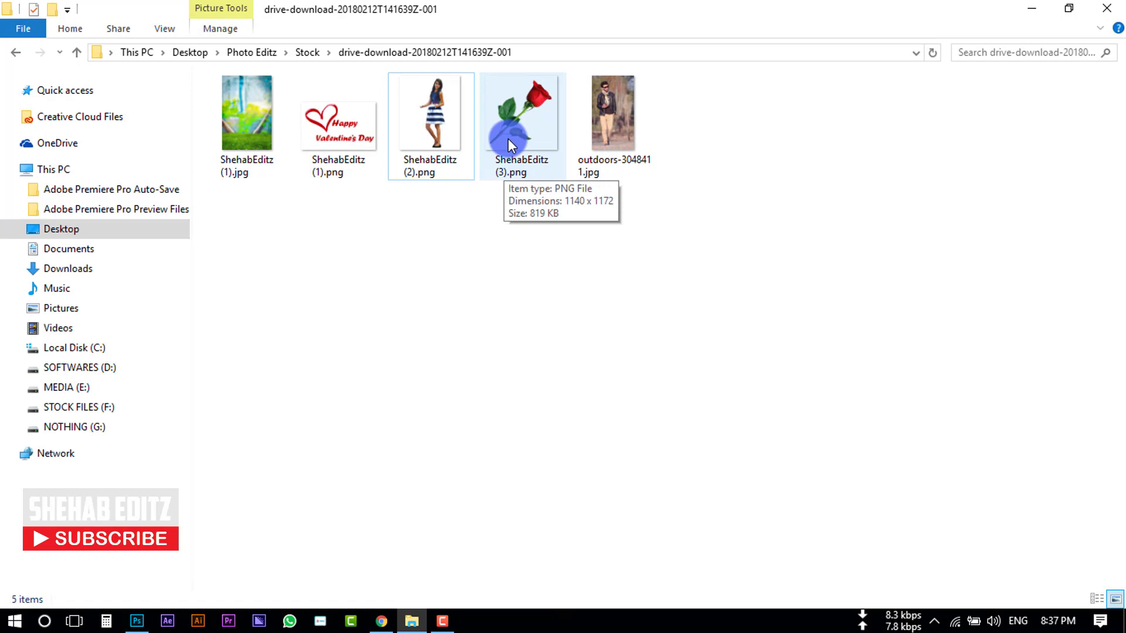
left_click(327, 125)
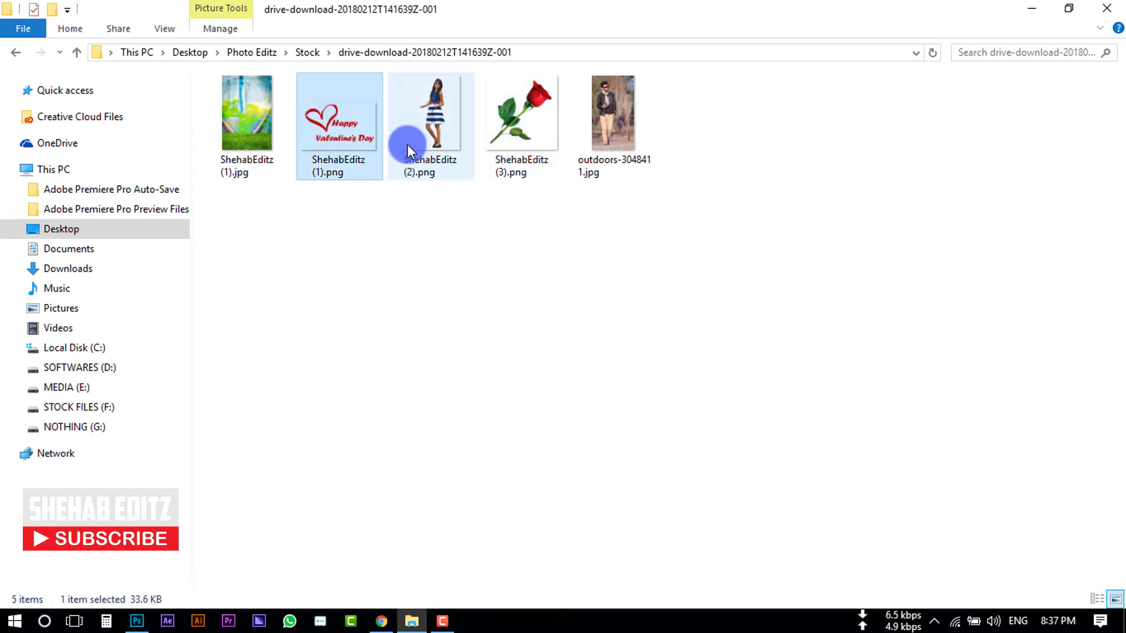
left_click(136, 621)
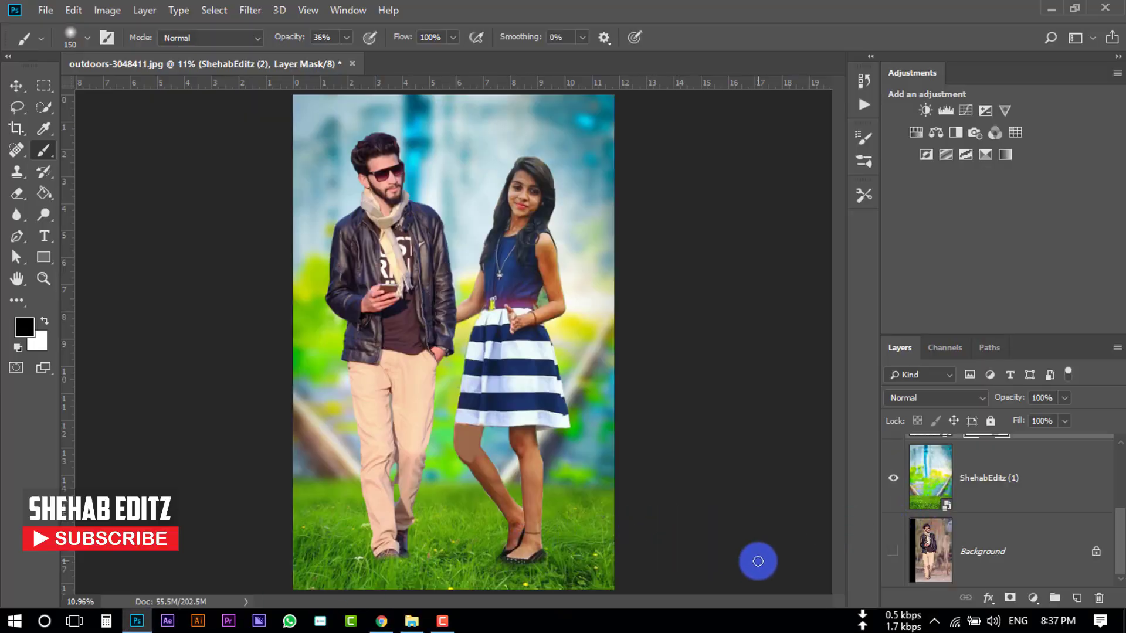
- Add a Vibrance adjustment clipped to the woman's layer and set Vibrance to -35
scroll(991, 516, "up", 3)
scroll(991, 528, "down", 3)
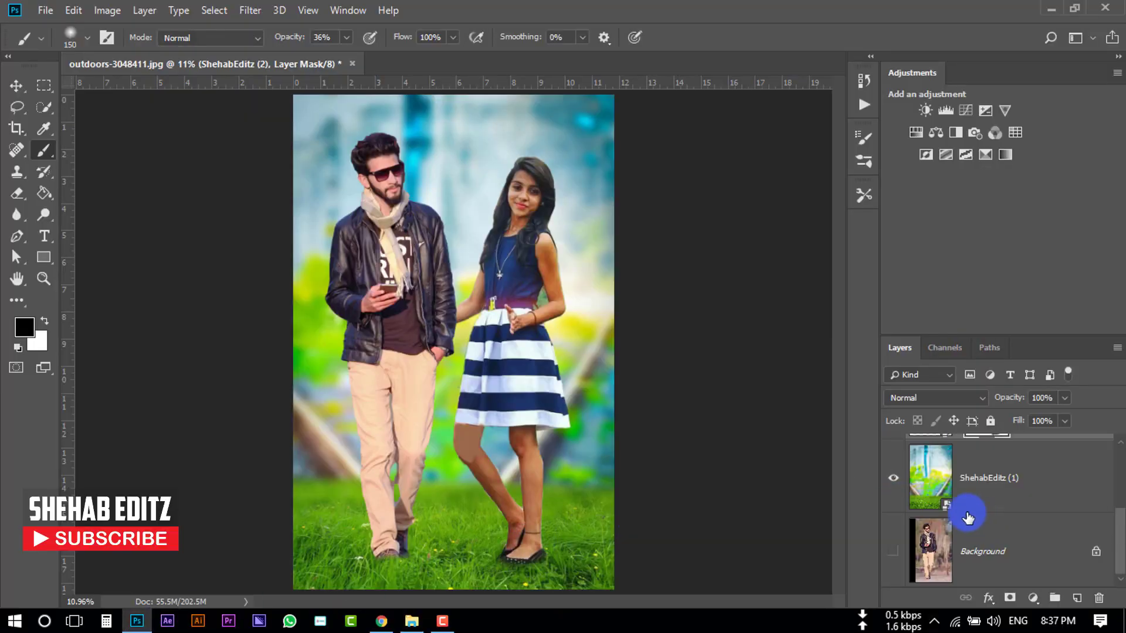
scroll(950, 557, "up", 2)
left_click(913, 485)
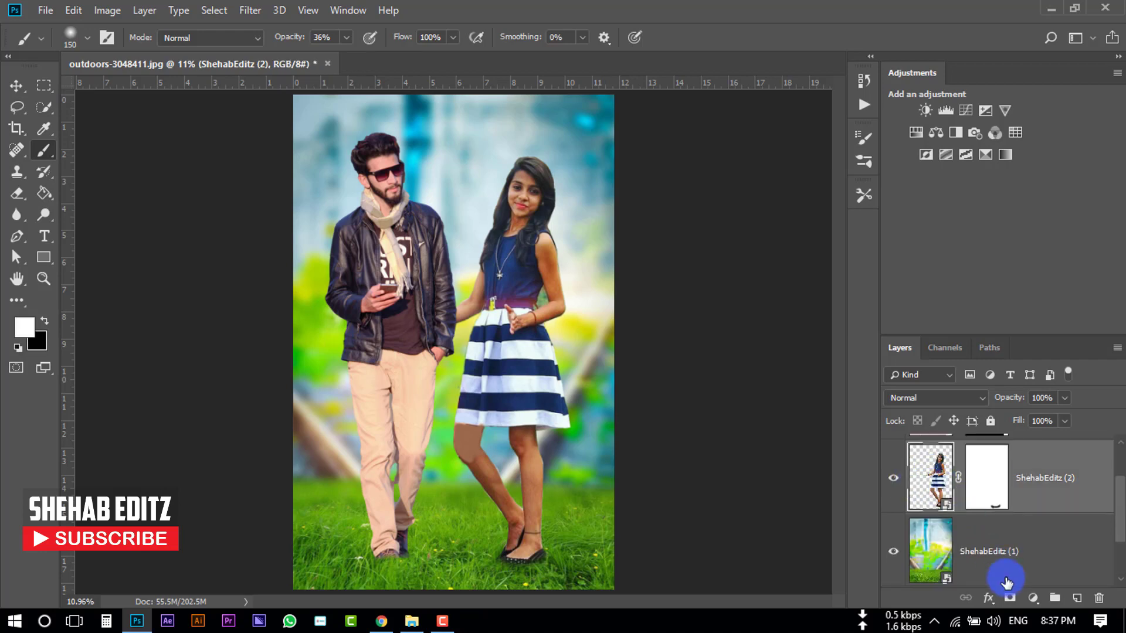
left_click(1032, 598)
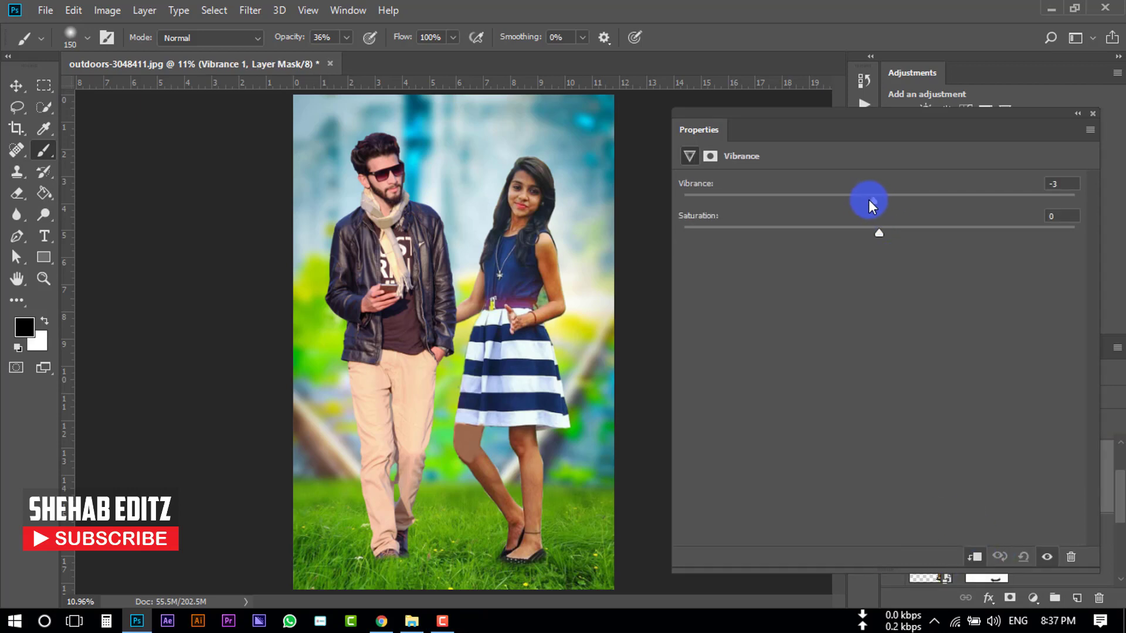
mouse_move(876, 227)
left_mouse_down()
mouse_move(866, 231)
mouse_move(909, 231)
mouse_move(889, 231)
left_mouse_up()
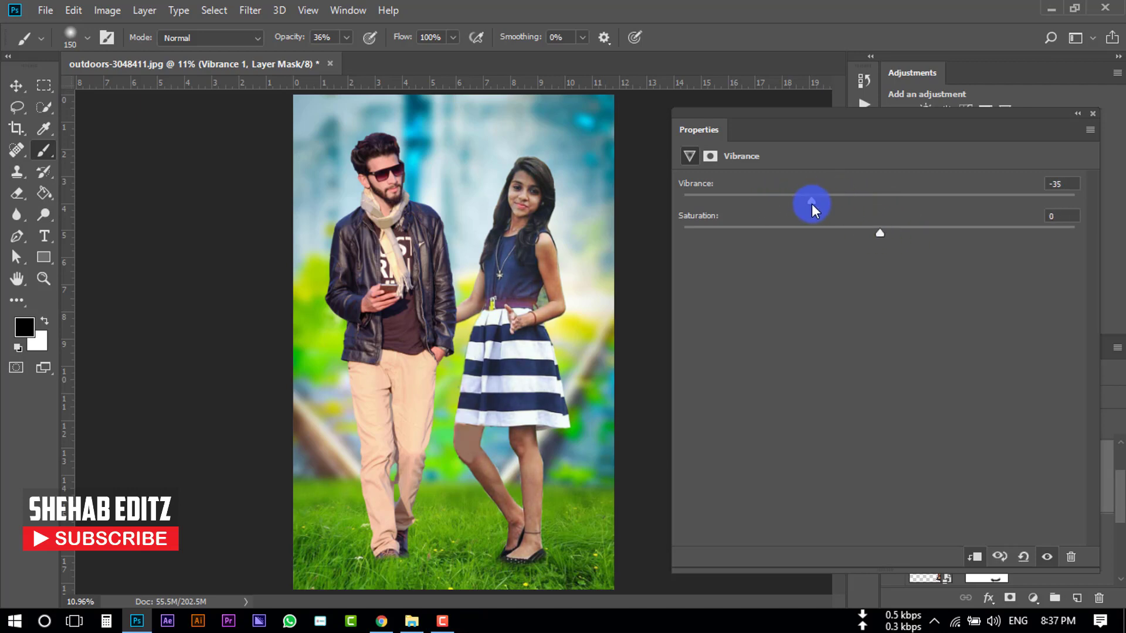
left_click(1092, 113)
- Add a Color Balance adjustment above the woman's Vibrance layer with Cyan-Red +9, Magenta-Green -2, Yellow-Blue -23
left_click(1033, 597)
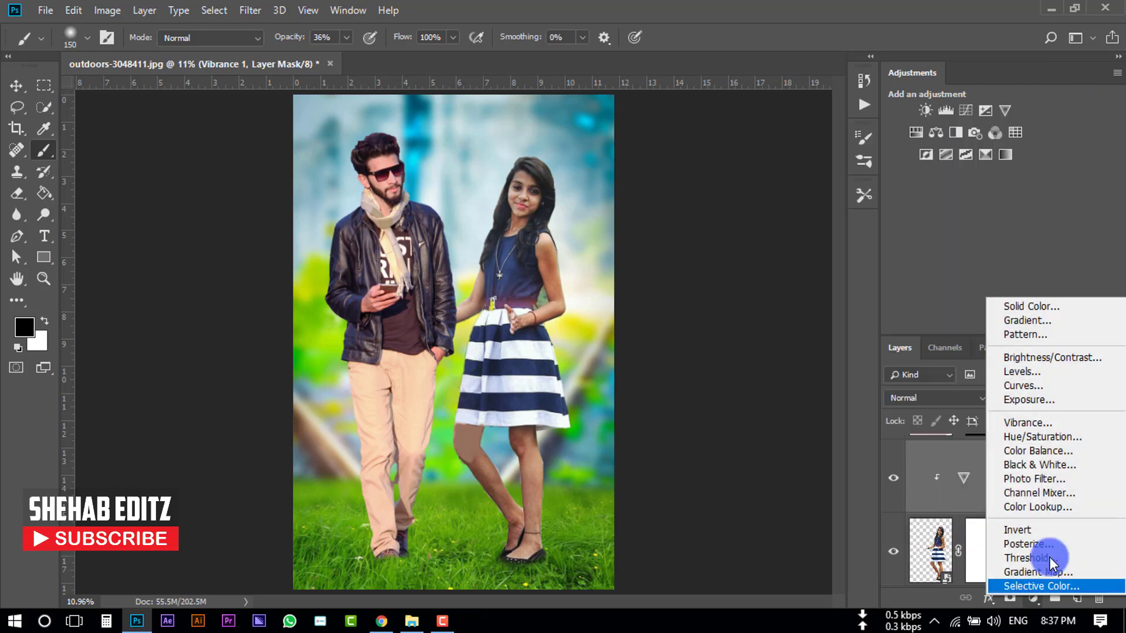
left_click(1051, 459)
left_click_drag(856, 275, 815, 275)
left_click_drag(856, 217, 874, 217)
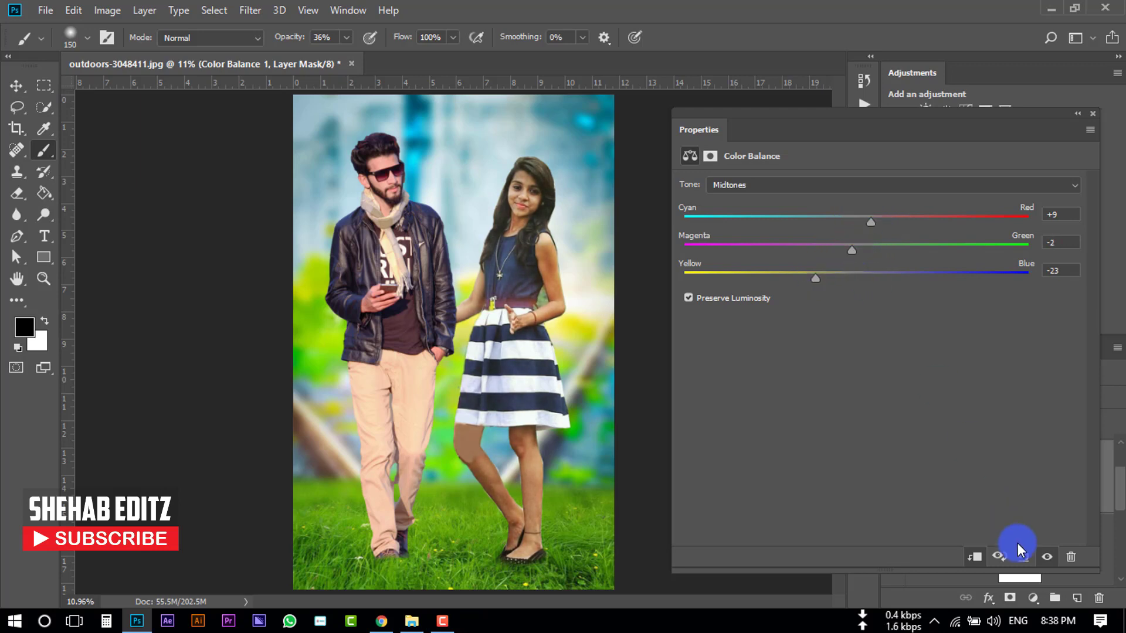
left_click(1047, 556)
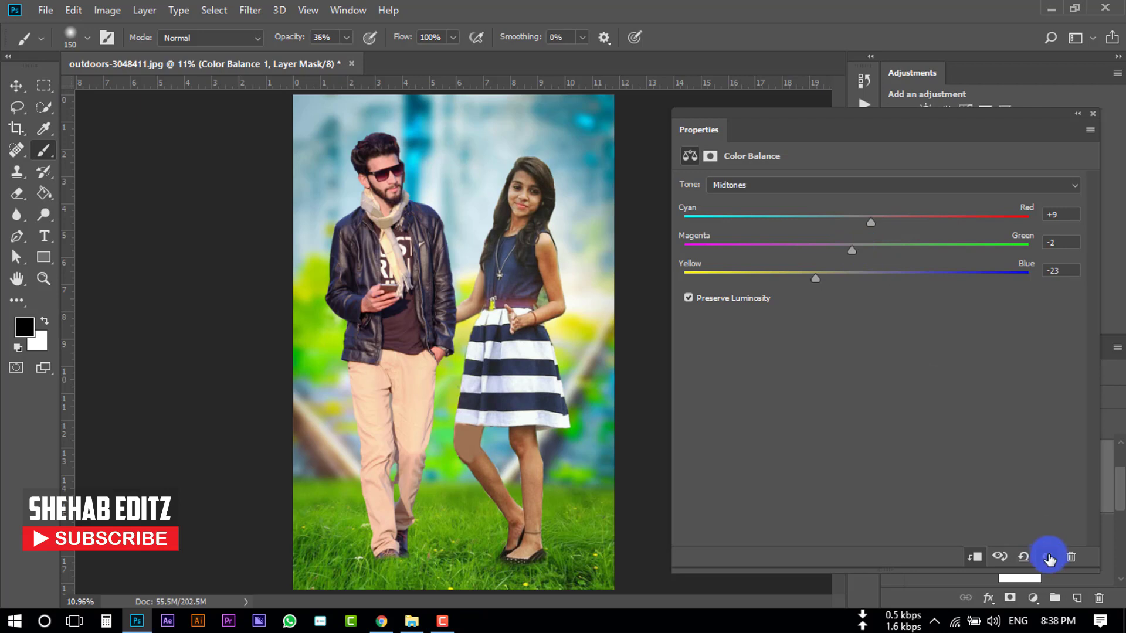
left_click(1092, 113)
- Add a Color Balance adjustment clipped to the man's layer with Cyan-Red -2, Magenta-Green +8, Yellow-Blue +3
scroll(980, 497, "up", 1)
left_click(980, 497)
left_click(1033, 597)
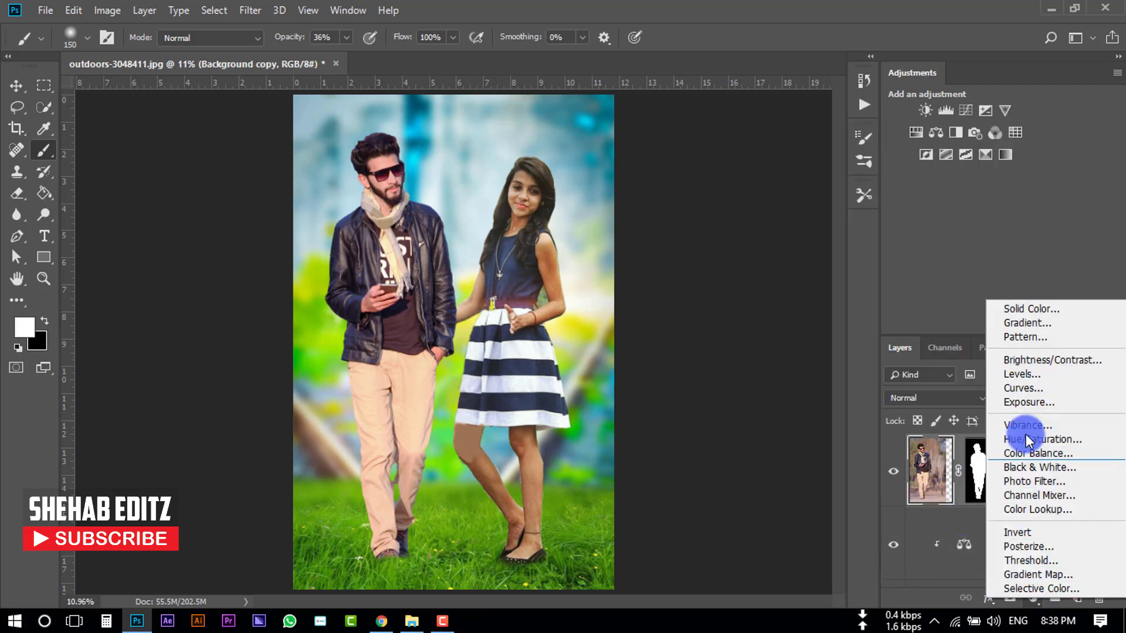
left_click(1022, 436)
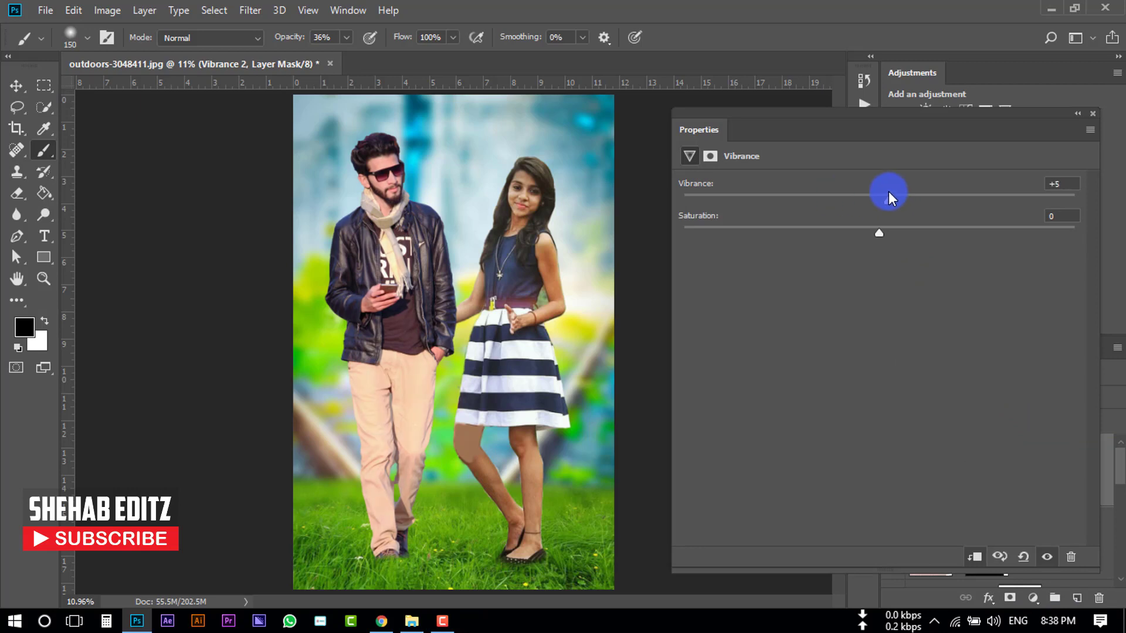
key("ctrl+z")
left_click(1093, 113)
left_click_drag(1106, 481, 1099, 596)
left_click(1033, 597)
left_click(1029, 456)
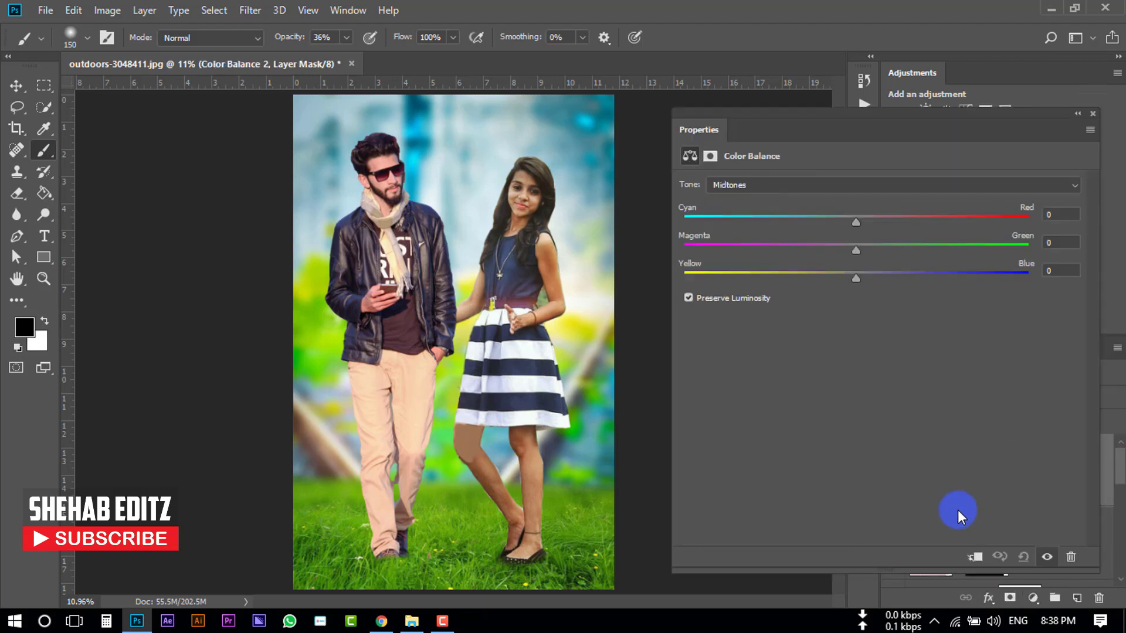
left_click_drag(830, 277, 853, 221)
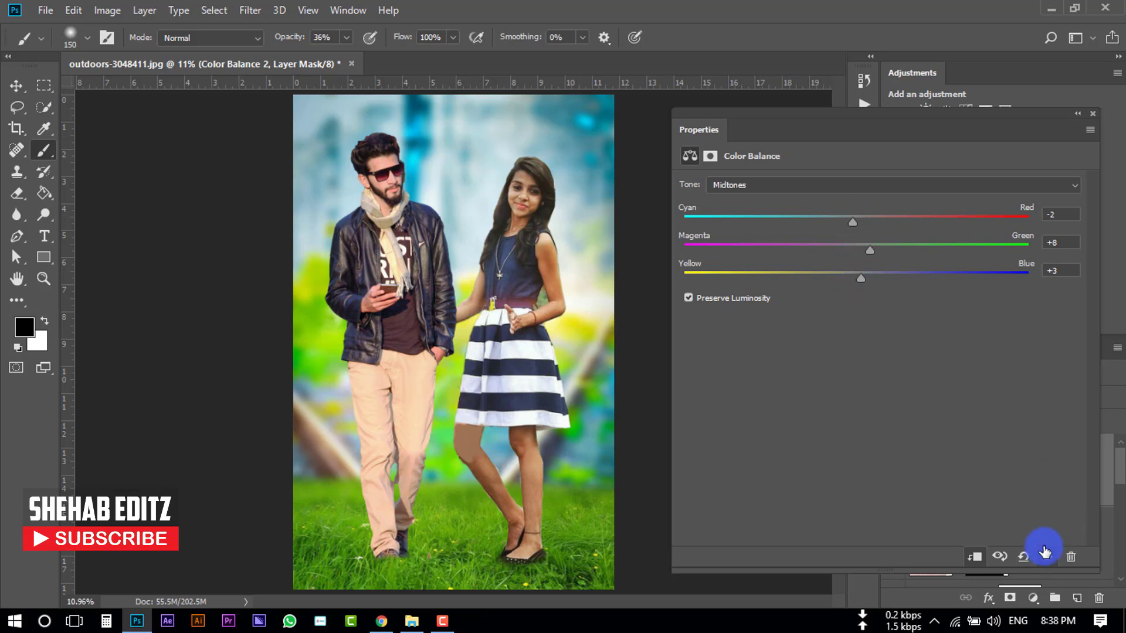
left_click(1092, 113)
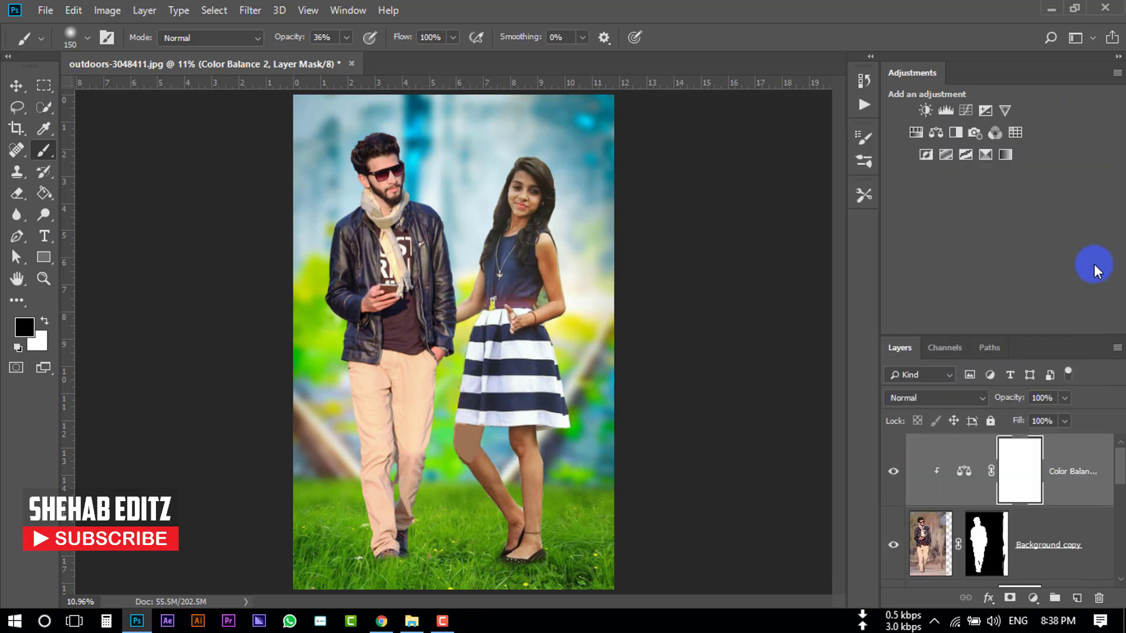
- Merge the woman's layer ShehabEditz (2) with its Vibrance and Color Balance adjustment layers
scroll(1012, 535, "down", 2)
scroll(1012, 536, "up", 1)
scroll(997, 537, "down", 1)
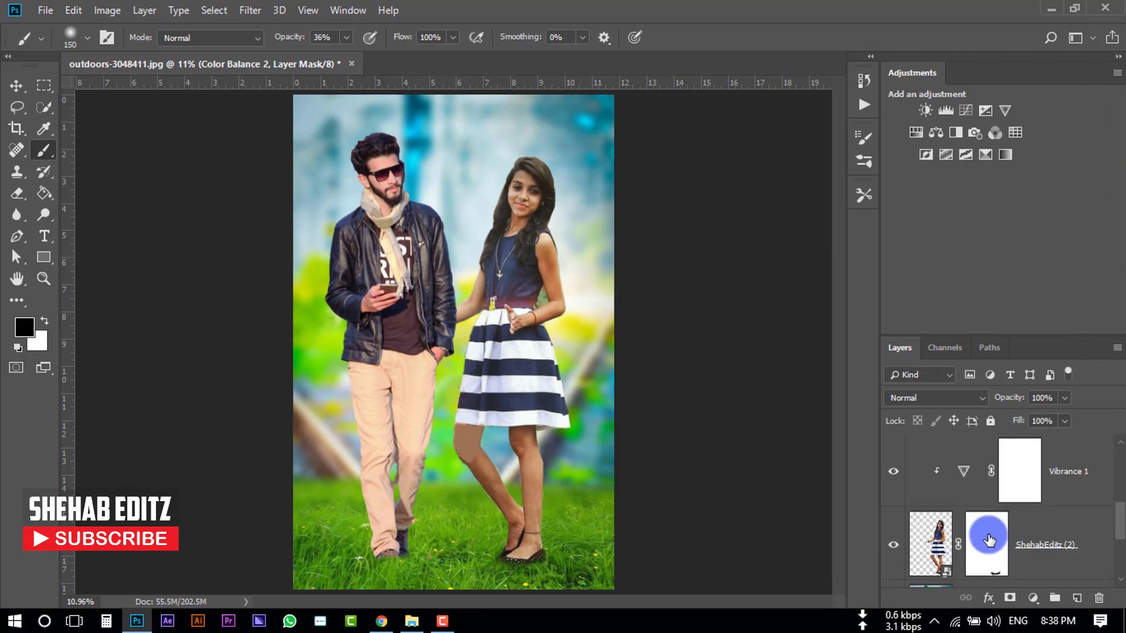
left_click(1045, 542)
scroll(1048, 542, "up", 2)
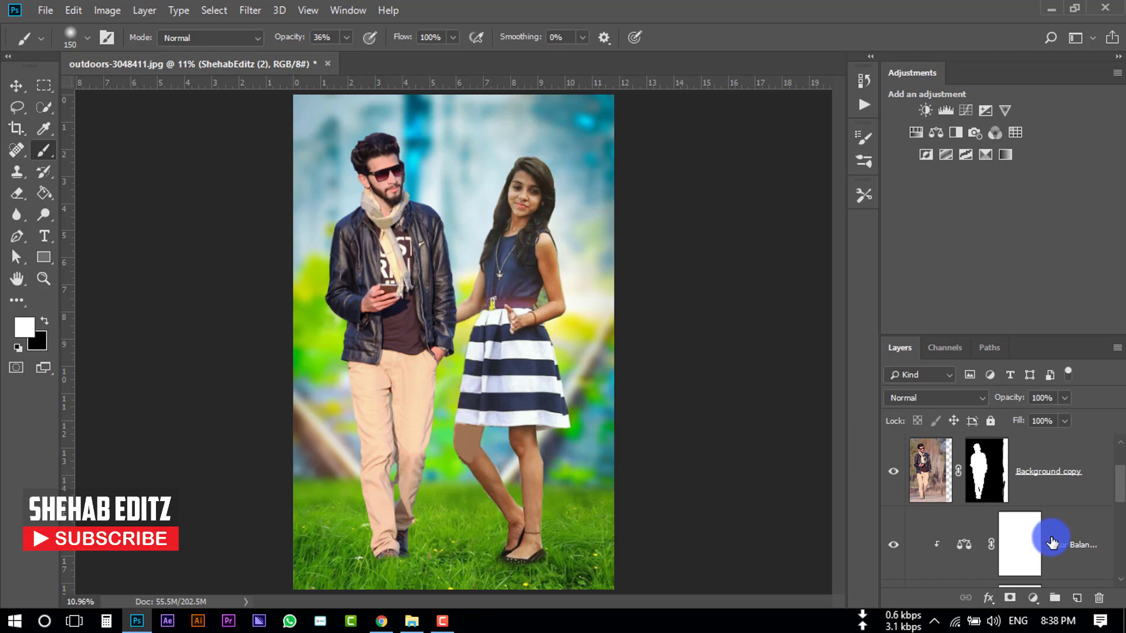
left_click(1057, 544, "shift")
scroll(1057, 544, "down", 2)
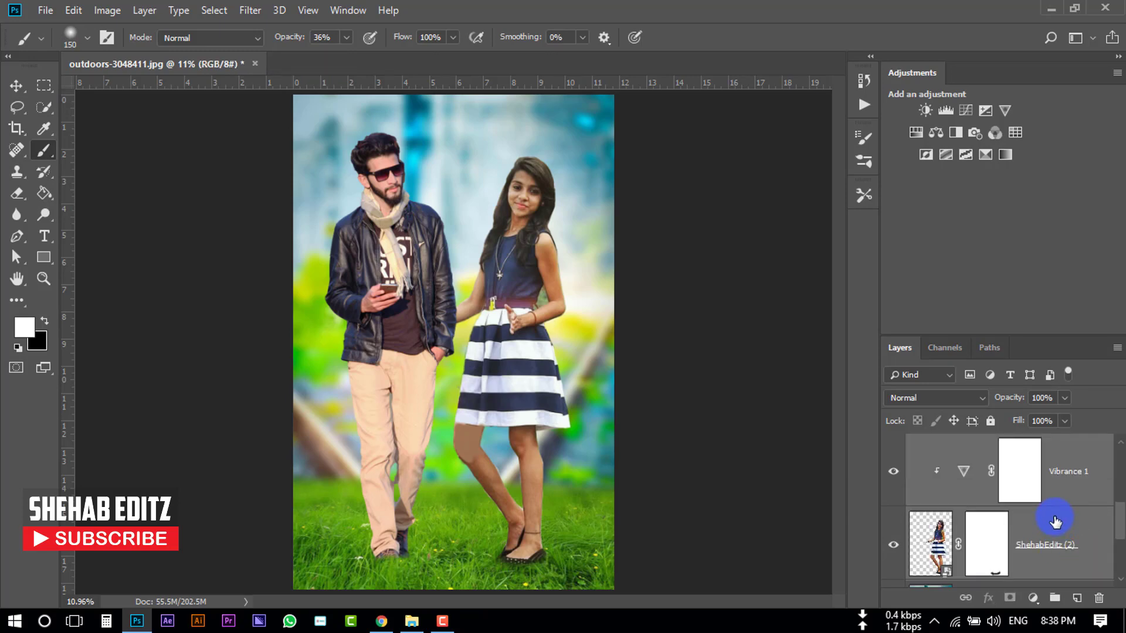
right_click(1047, 531)
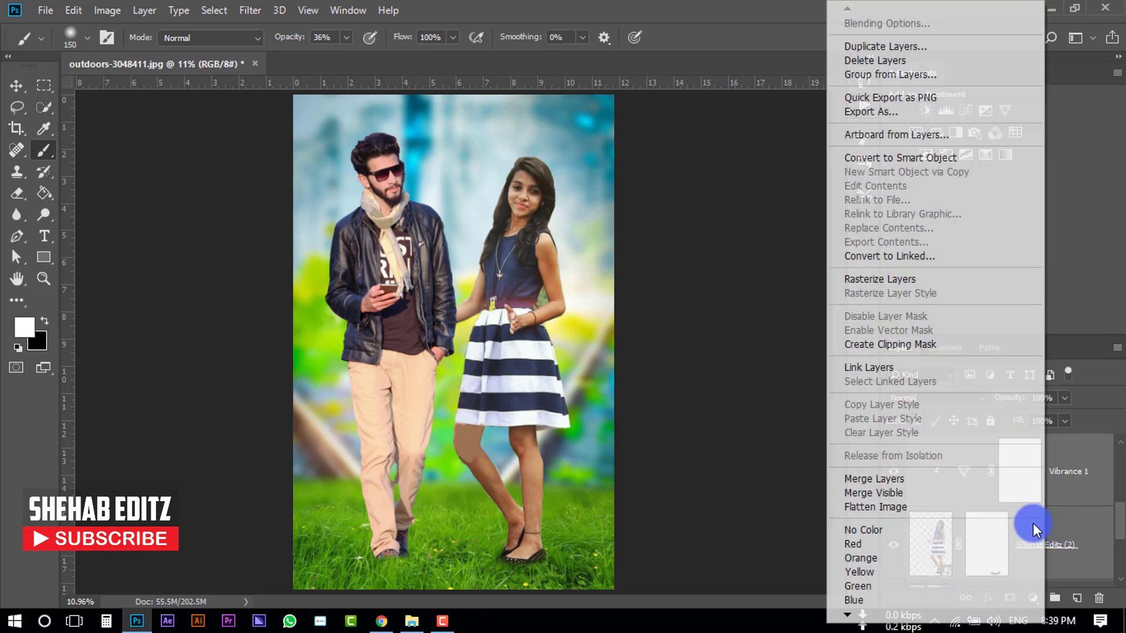
left_click(992, 481)
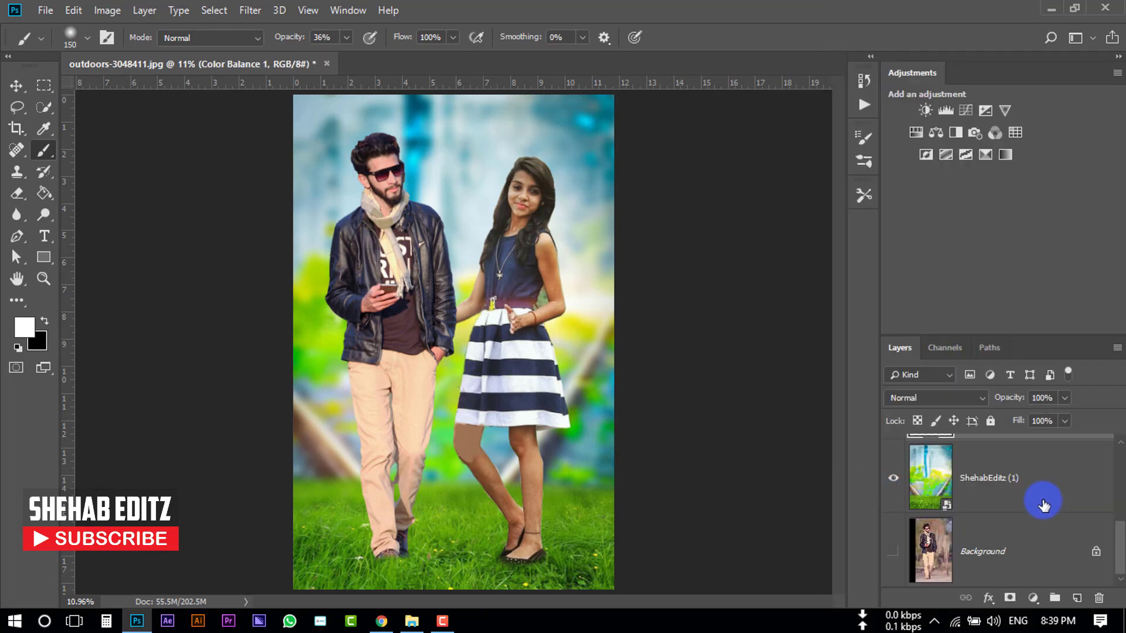
- Add a Curves adjustment clipped to the woman's merged layer and raise the RGB midpoint to input 107, output 138
scroll(1030, 509, "up", 2)
scroll(985, 516, "down", 2)
scroll(947, 496, "up", 2)
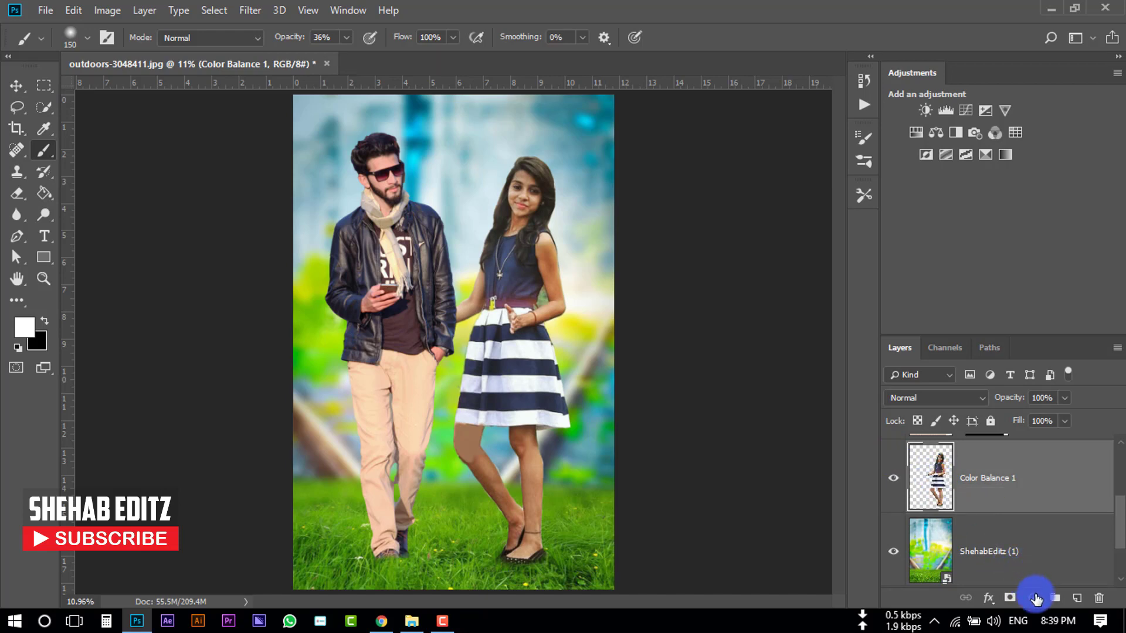
left_click(1032, 598)
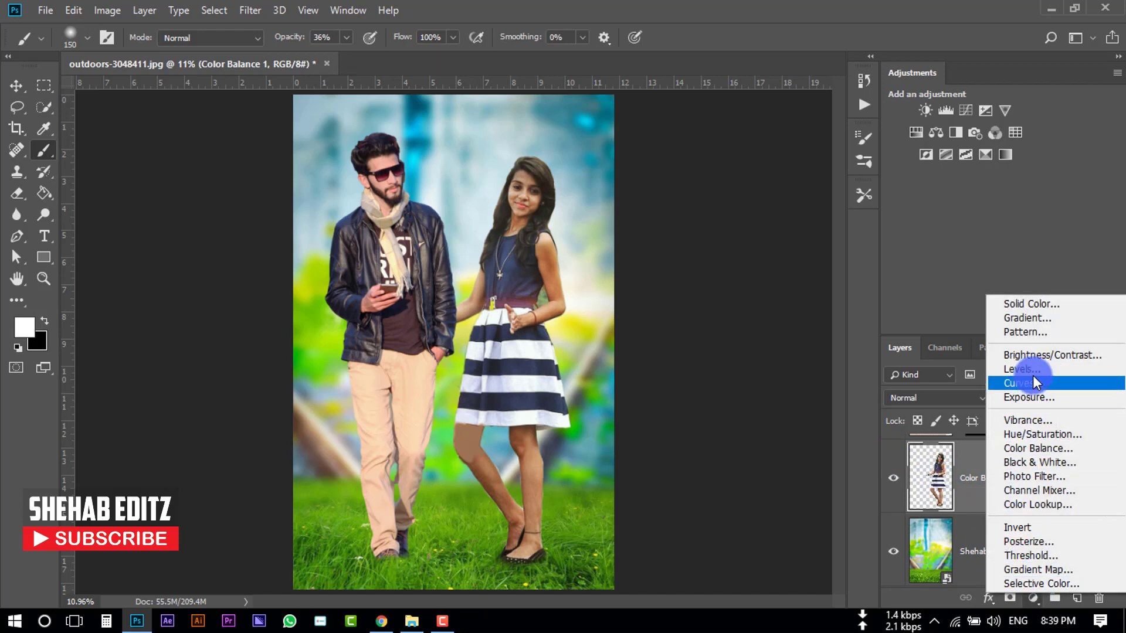
left_click(1043, 386)
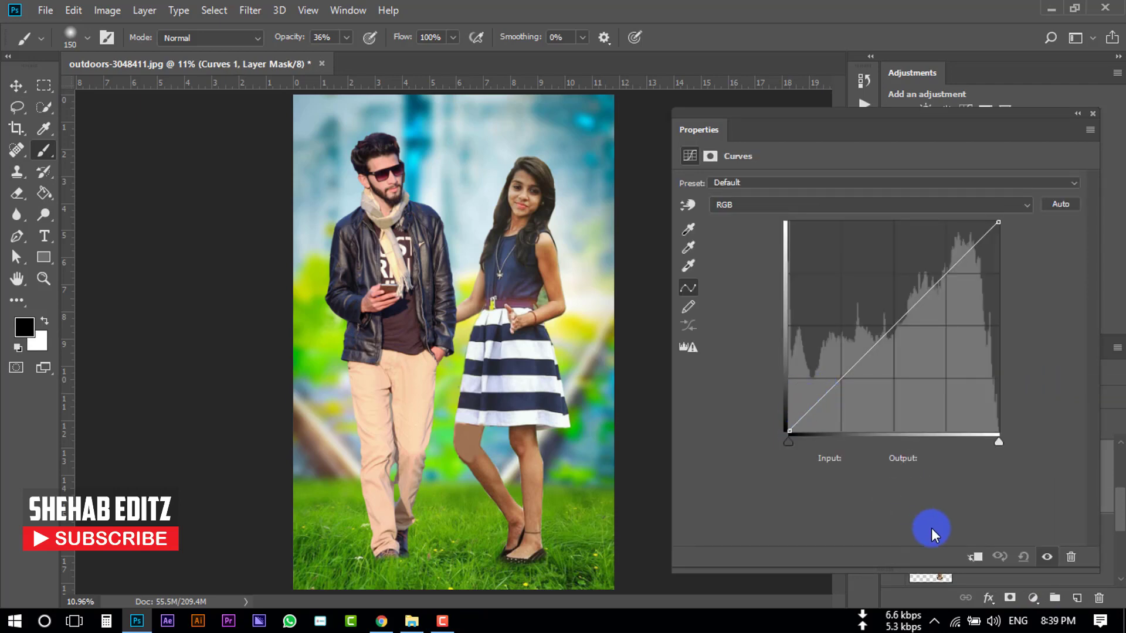
left_click(976, 562)
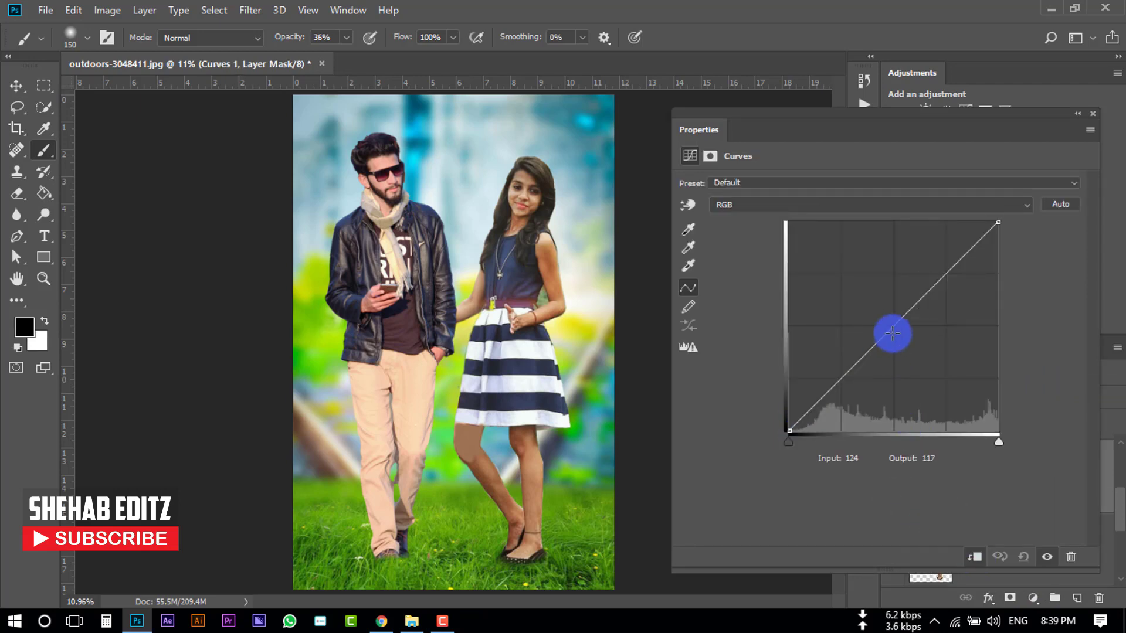
mouse_move(889, 331)
left_mouse_down()
mouse_move(870, 310)
mouse_move(877, 318)
left_mouse_up()
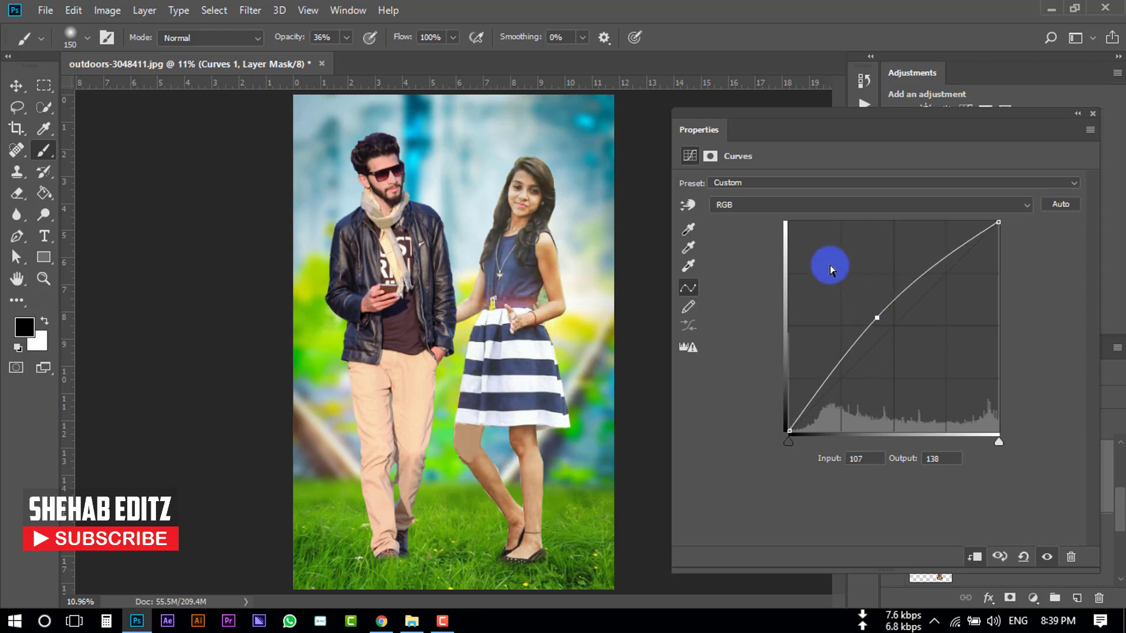
- Adjust the Blue and Red channel curves of the woman's Curves adjustment
left_click(743, 204)
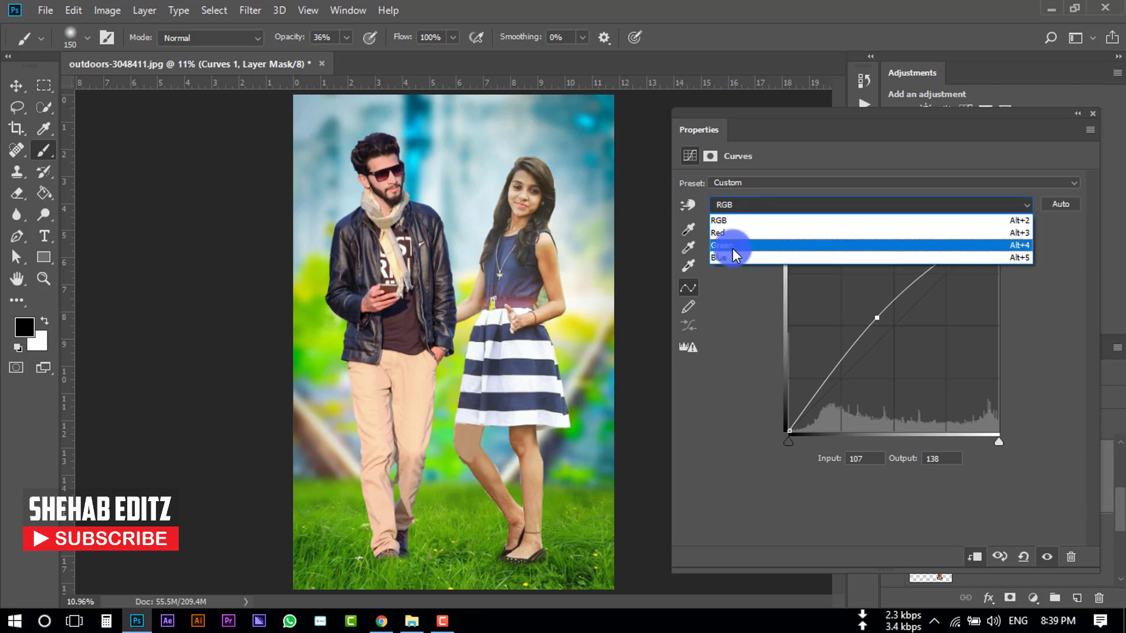
left_click(727, 255)
mouse_move(786, 434)
left_mouse_down()
mouse_move(816, 432)
mouse_move(781, 407)
mouse_move(773, 445)
left_mouse_up()
left_click(758, 204)
left_click(757, 233)
left_click(784, 206)
left_click(784, 244)
left_click(1093, 113)
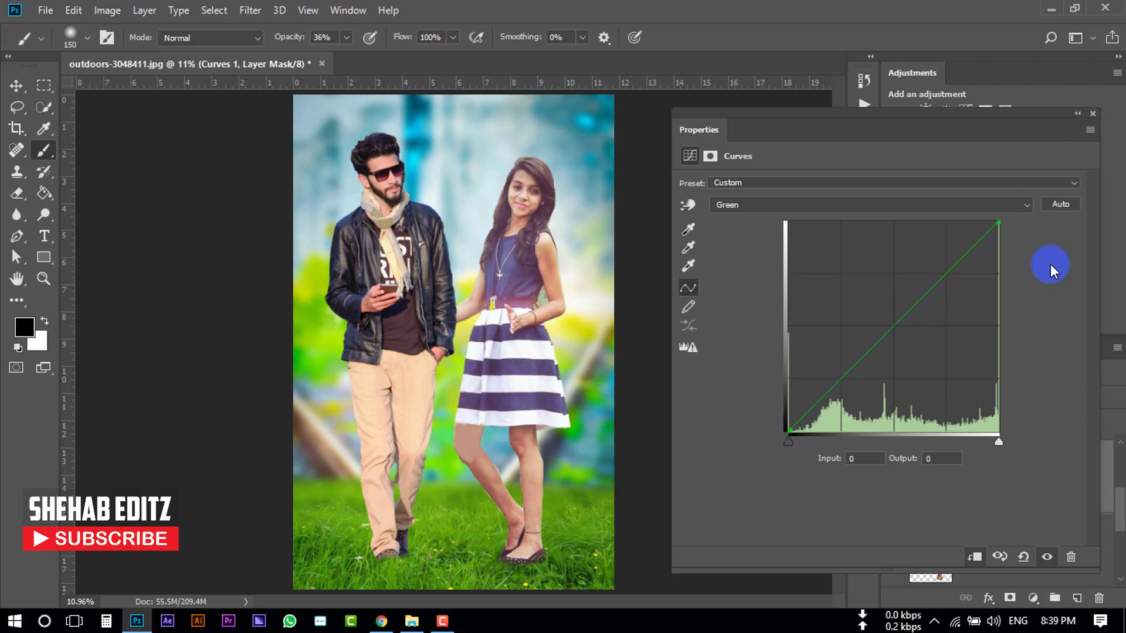
- Select the Brush tool with white foreground, zoom in on the woman, and invert the Curves mask to black
right_click(42, 151)
left_click(104, 153)
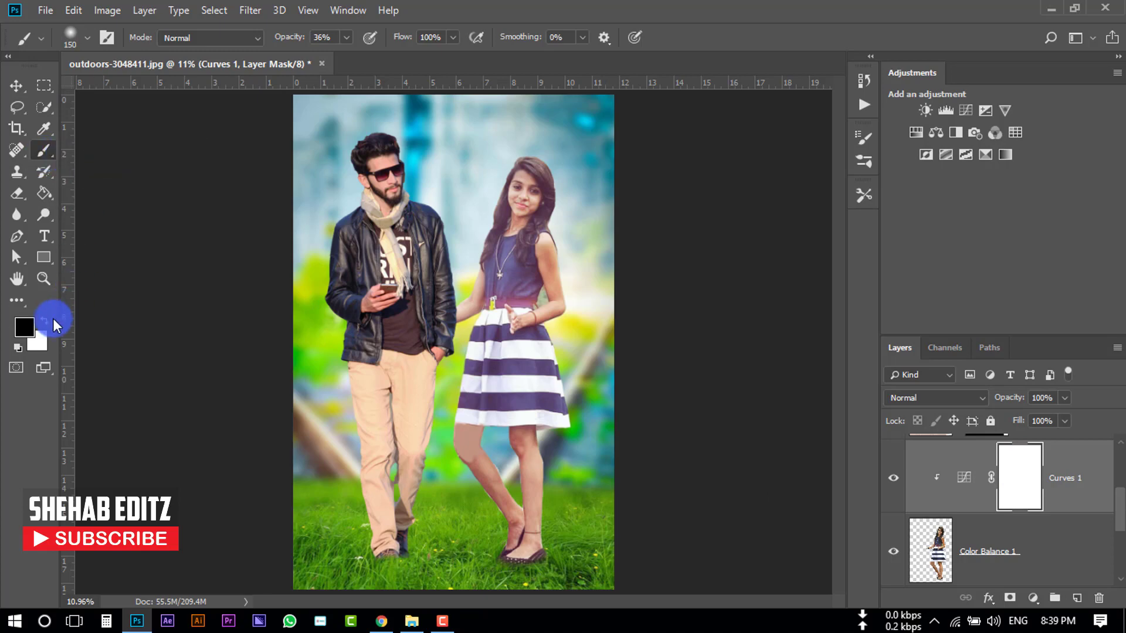
left_click(22, 333)
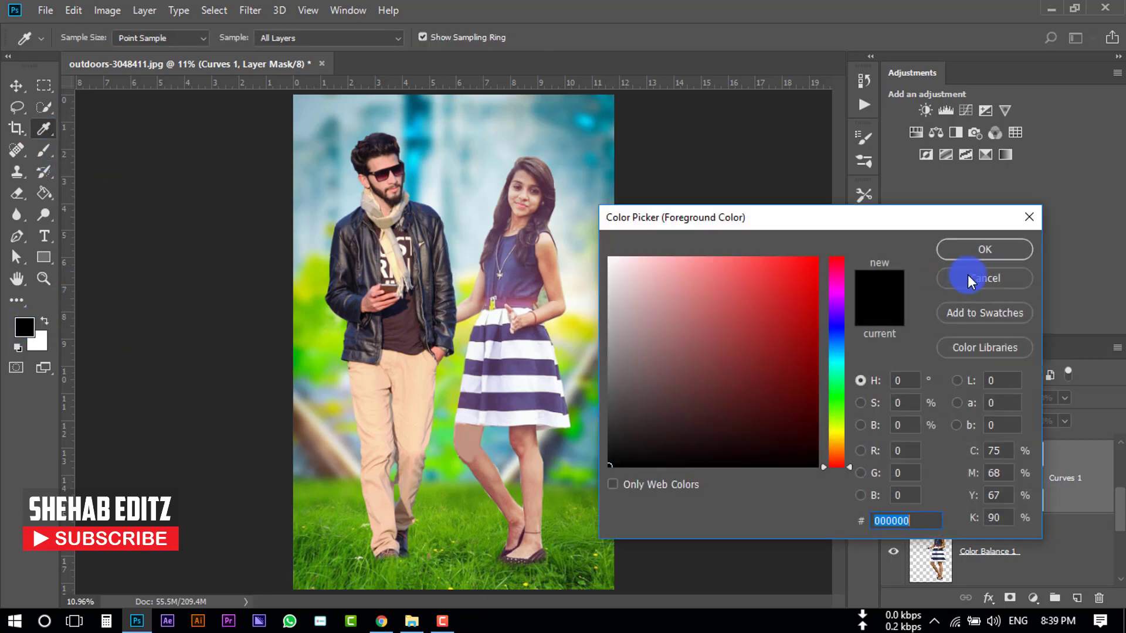
left_click(983, 278)
left_click(44, 321)
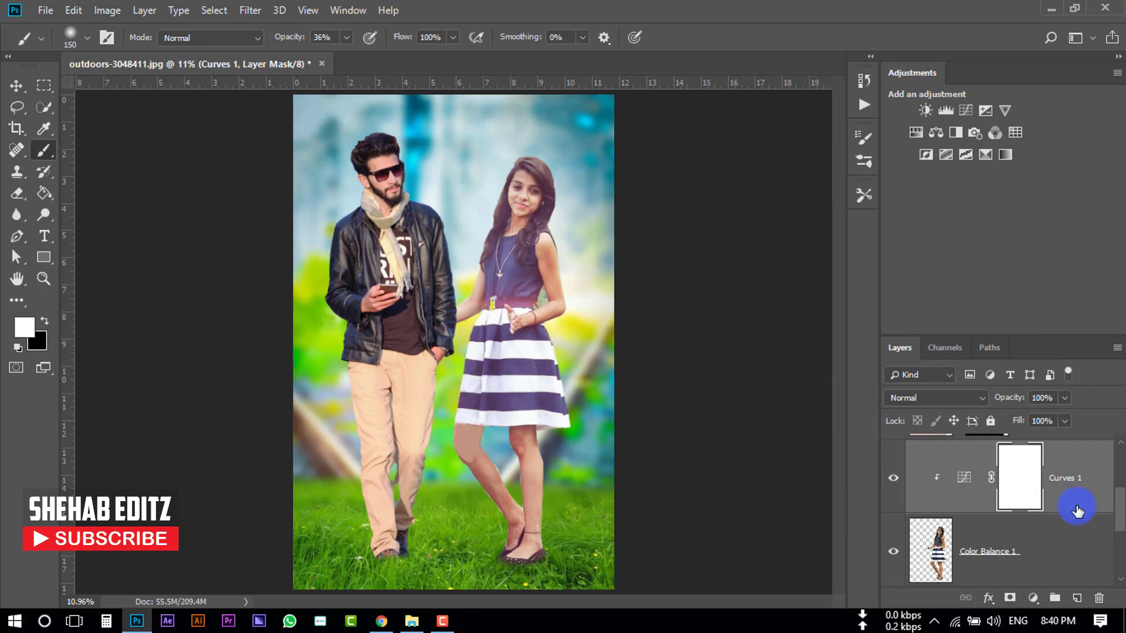
key("ctrl+plus")
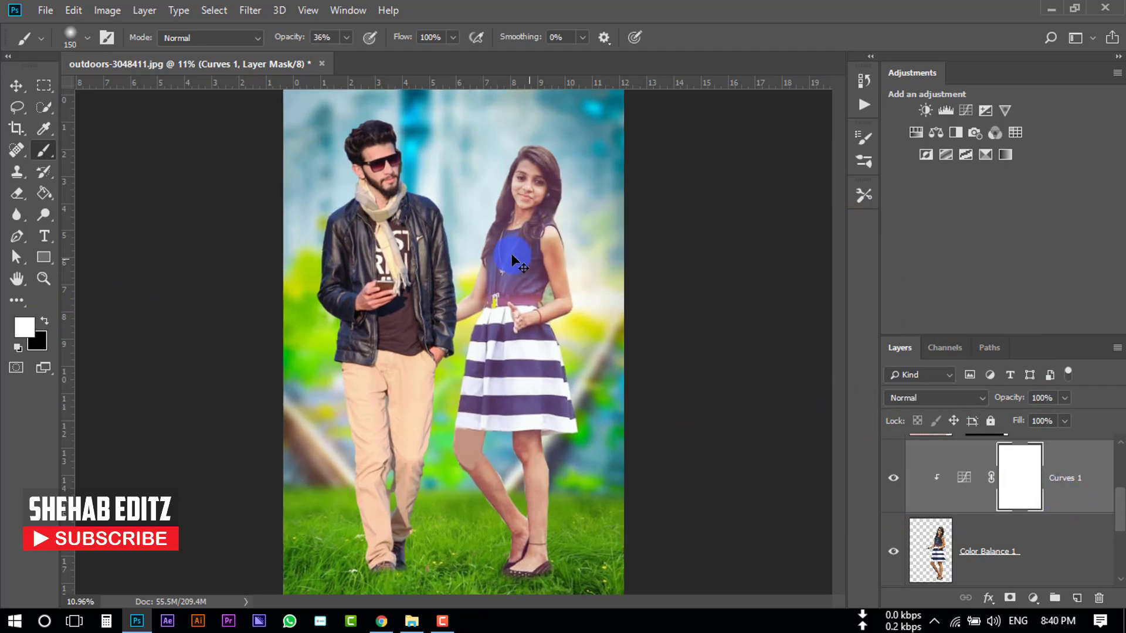
scroll(516, 255, "up", 7)
key("ctrl+plus")
key("ctrl+plus")
scroll(615, 282, "down", 4)
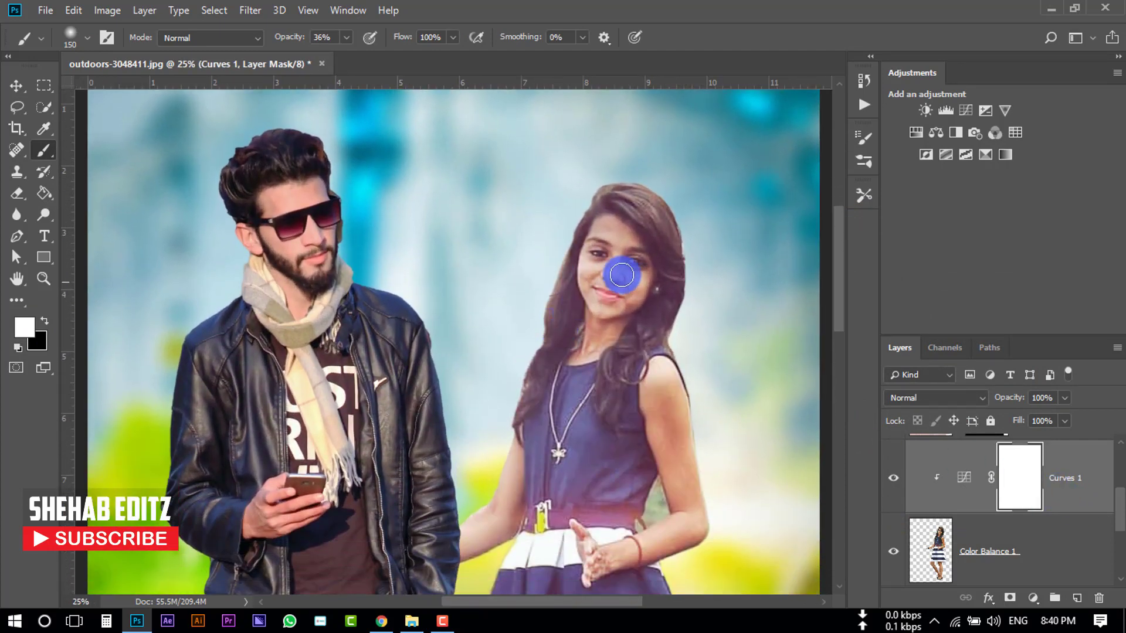
left_click_drag(636, 269, 496, 235)
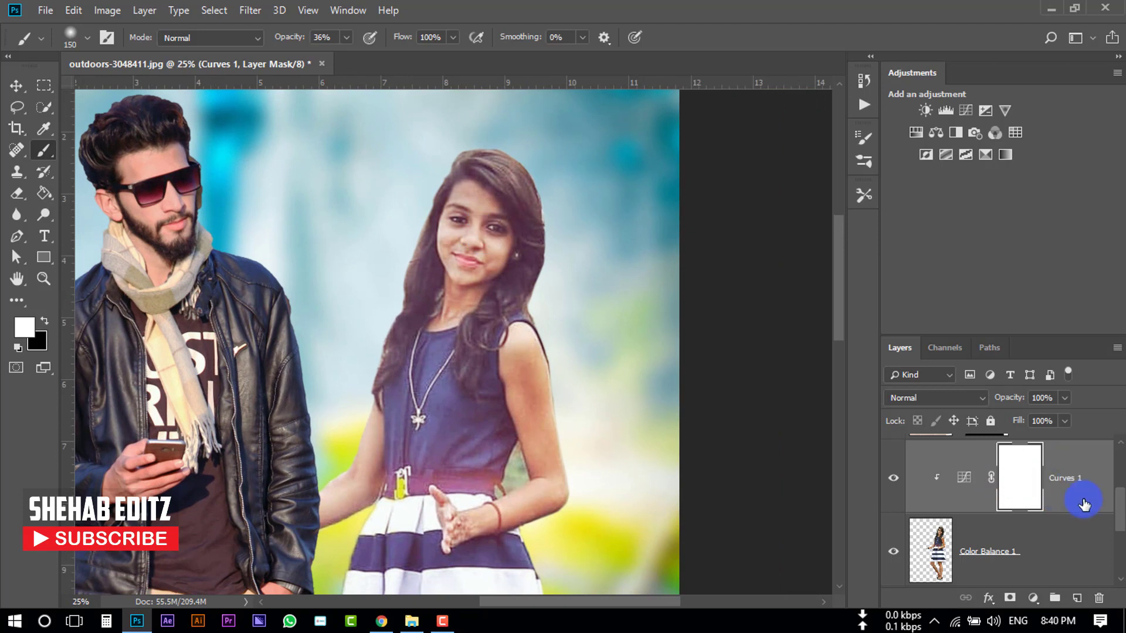
key("ctrl+i")
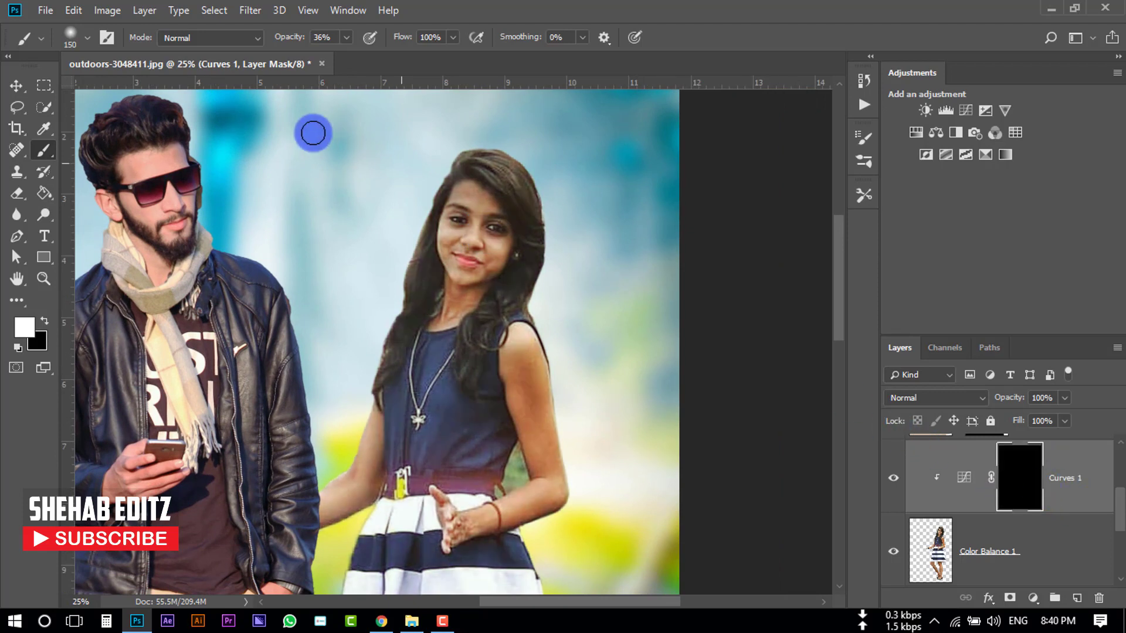
- Set the brush to 100% opacity and 89 px, then paint on the Curves mask over the woman's face and arms
left_click(347, 37)
left_click_drag(347, 56, 410, 55)
left_click(87, 38)
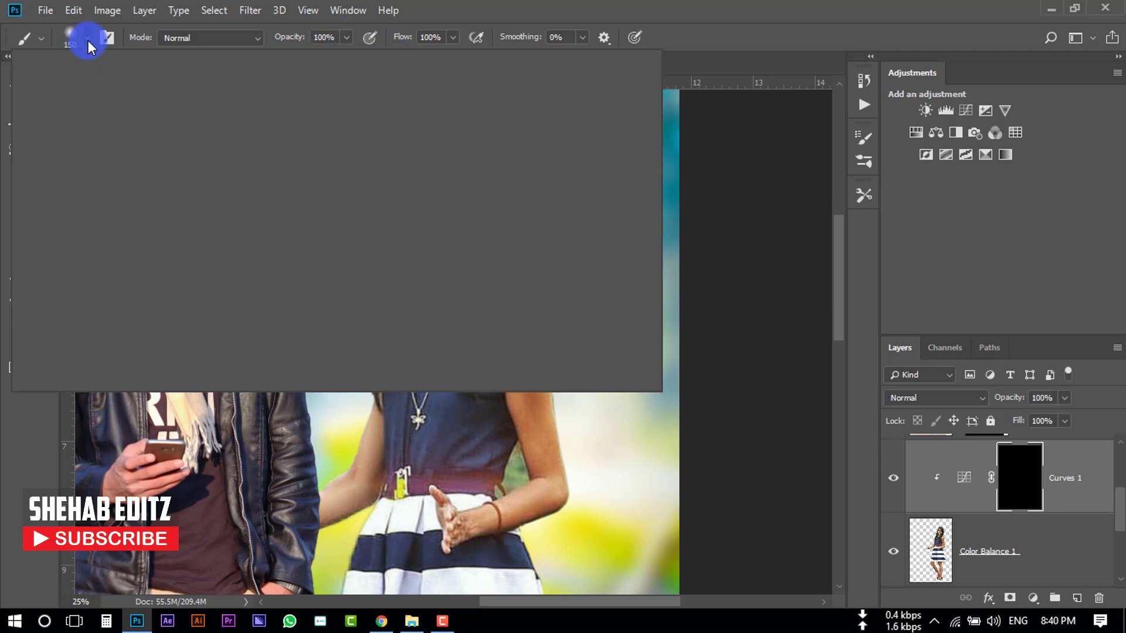
mouse_move(96, 92)
left_mouse_down()
mouse_move(151, 94)
mouse_move(139, 91)
left_mouse_up()
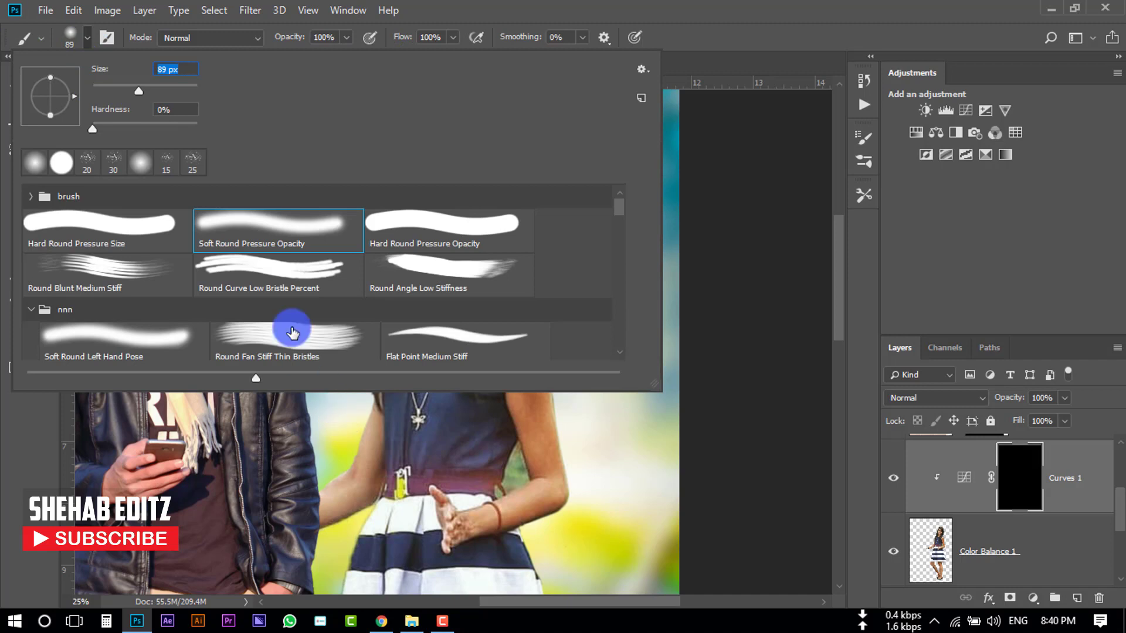
key("Return")
mouse_move(463, 204)
left_mouse_down()
mouse_move(452, 225)
mouse_move(462, 191)
mouse_move(453, 231)
mouse_move(499, 226)
mouse_move(484, 197)
mouse_move(490, 267)
mouse_move(479, 275)
mouse_move(463, 254)
mouse_move(490, 197)
mouse_move(496, 215)
mouse_move(442, 324)
mouse_move(473, 256)
left_mouse_up()
scroll(503, 336, "down", 1)
key("x")
mouse_move(518, 251)
left_mouse_down()
mouse_move(540, 310)
mouse_move(524, 306)
mouse_move(526, 345)
mouse_move(543, 346)
mouse_move(547, 400)
mouse_move(520, 434)
mouse_move(457, 442)
mouse_move(374, 335)
mouse_move(375, 399)
mouse_move(344, 403)
left_mouse_up()
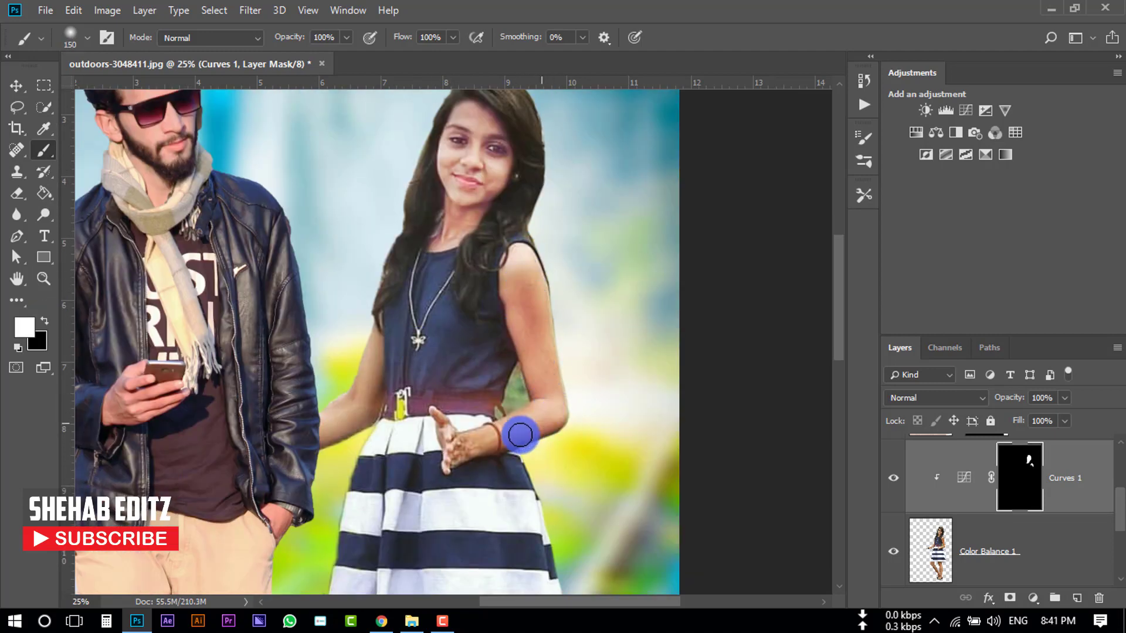
- Fit the image on screen, enlarge the brush to 250 px, and paint the woman's legs on the Curves mask
key("ctrl+0")
key("bracketright")
key("bracketright")
key("bracketright")
mouse_move(520, 432)
left_mouse_down()
mouse_move(532, 510)
mouse_move(523, 448)
mouse_move(474, 458)
mouse_move(510, 535)
left_mouse_up()
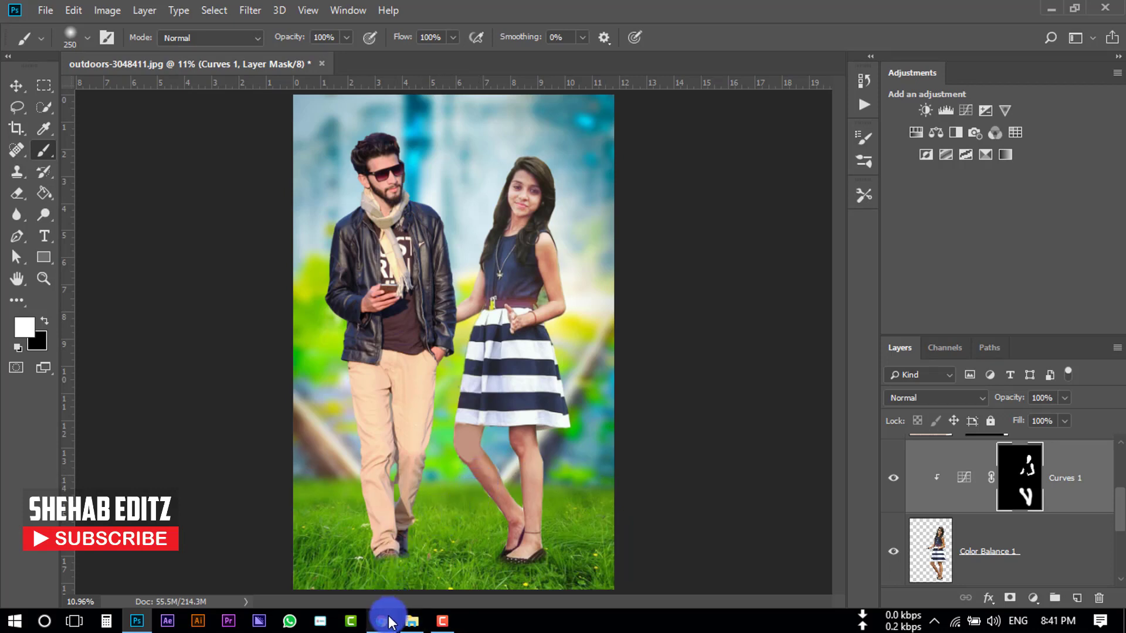
- Place the Happy Valentine's Day image ShehabEditz (1).png from File Explorer into the document
left_click(412, 622)
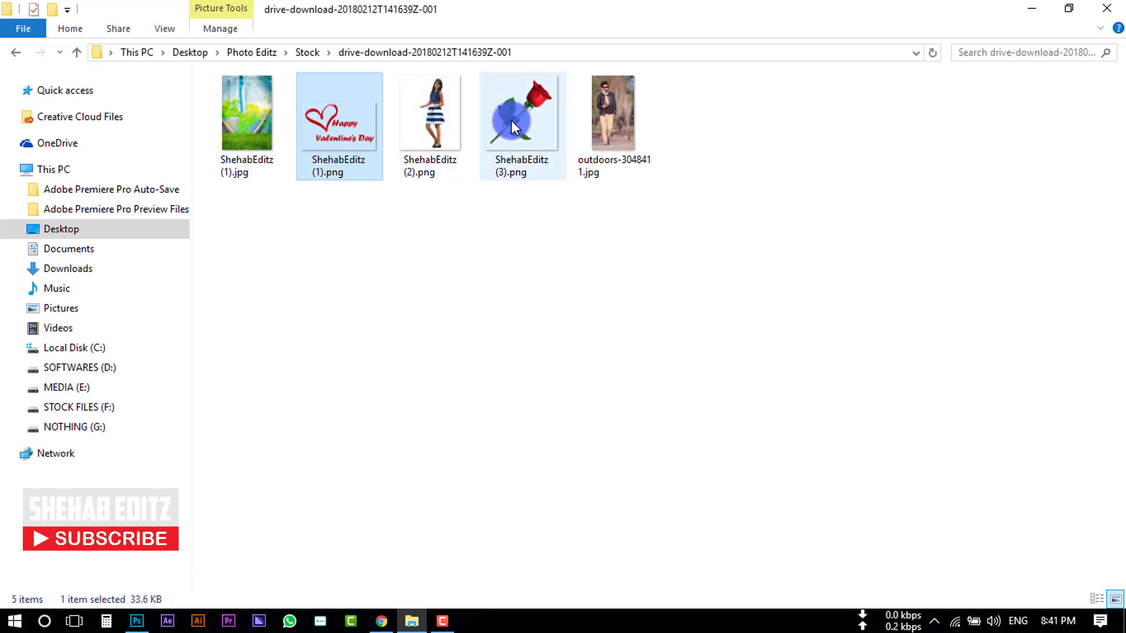
left_click_drag(340, 112, 485, 303)
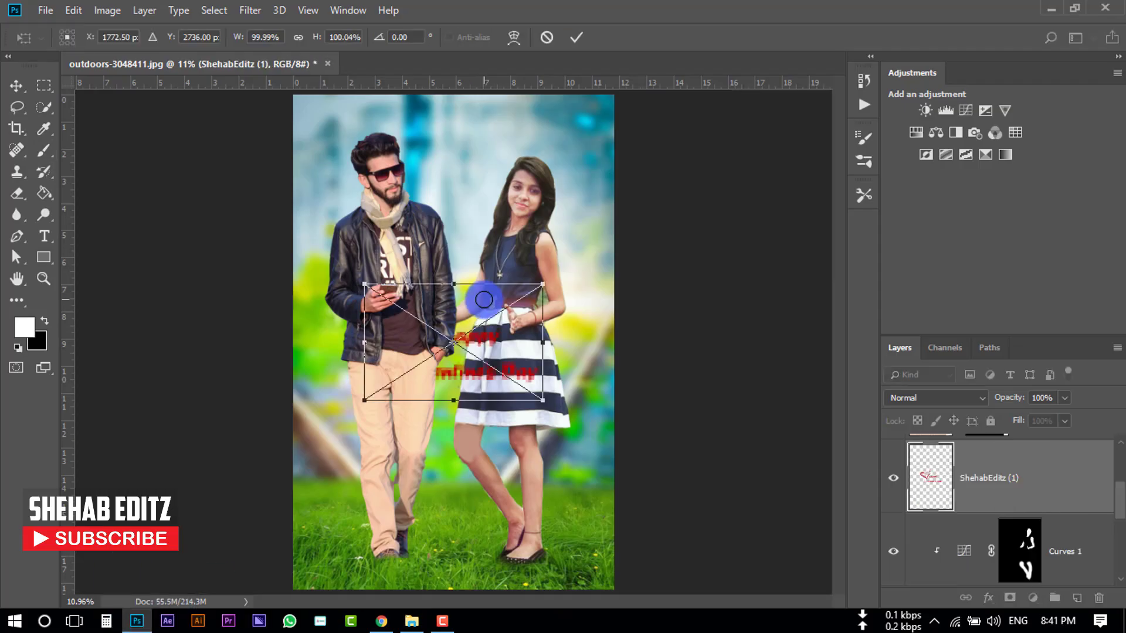
left_click(579, 36)
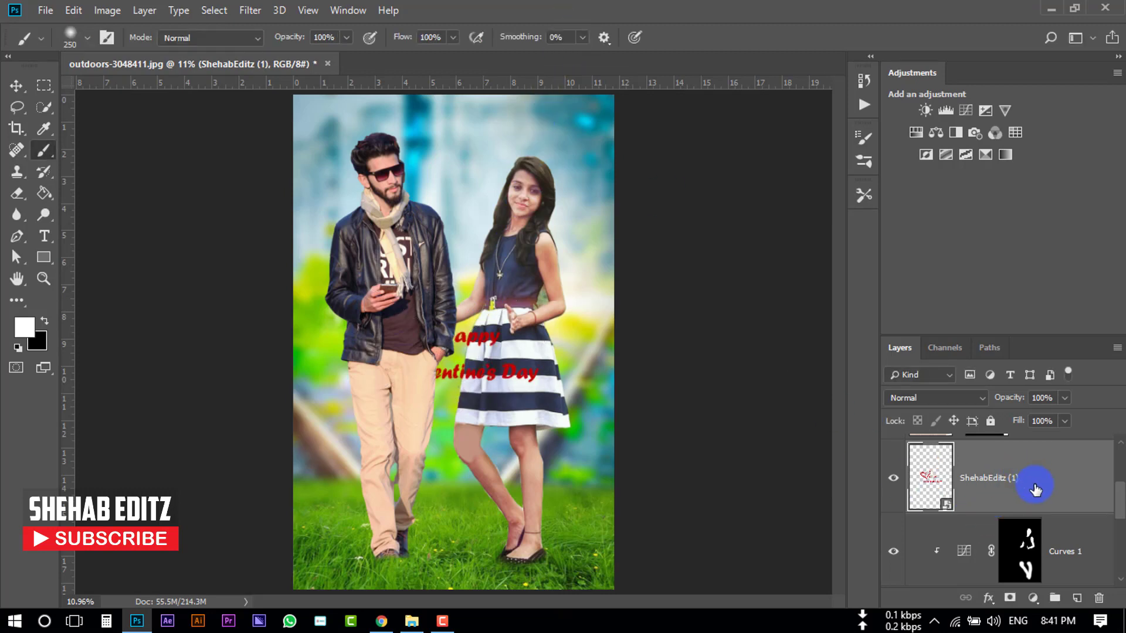
- Move the Valentine's Day layer to the top of the stack and position the graphic above the couple's heads
left_click_drag(1049, 481, 1050, 447)
scroll(1050, 511, "down", 2)
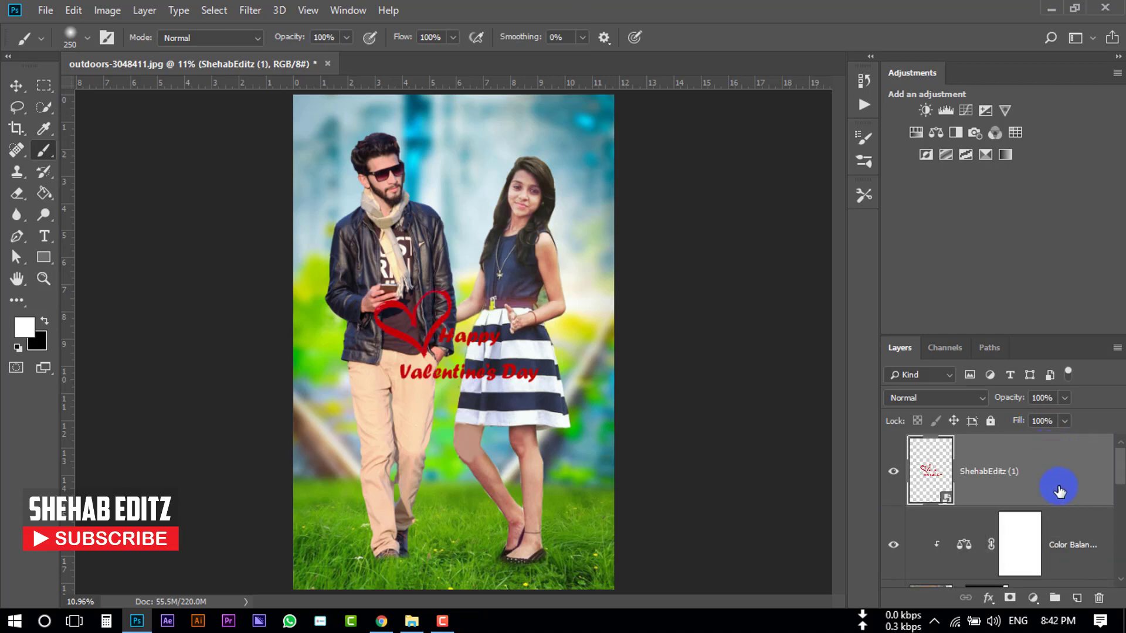
left_click(15, 85)
left_click_drag(526, 373, 505, 155)
left_click(700, 186)
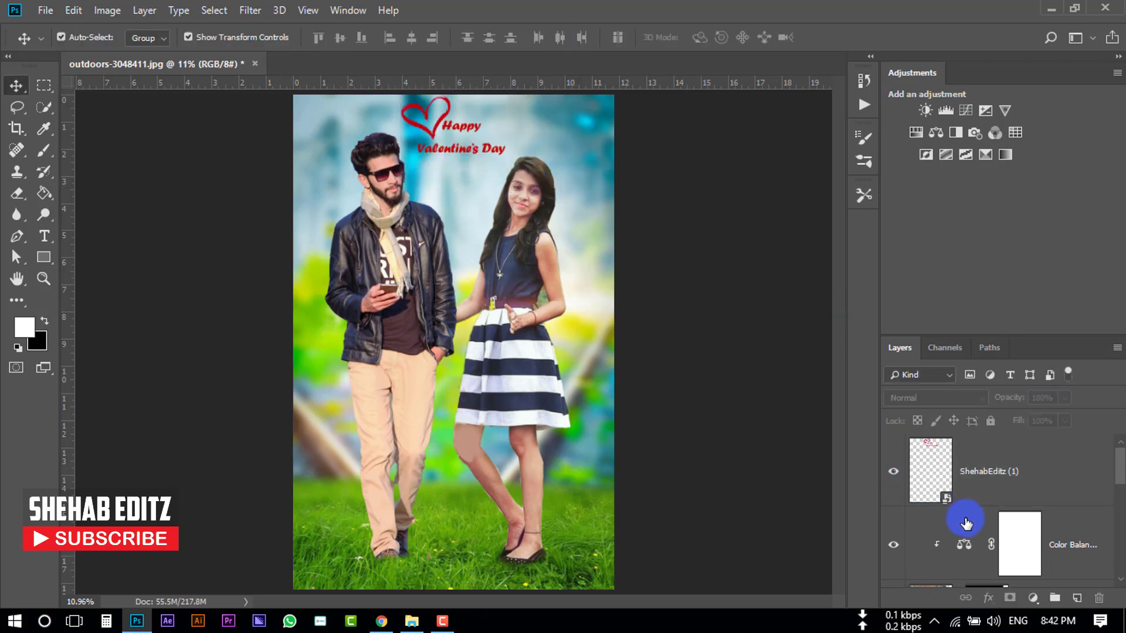
- Add a Color Balance adjustment clipped to the grass background layer, setting midtones to Red +5, Magenta -20 and Yellow/Blue -3
scroll(961, 523, "down", 3)
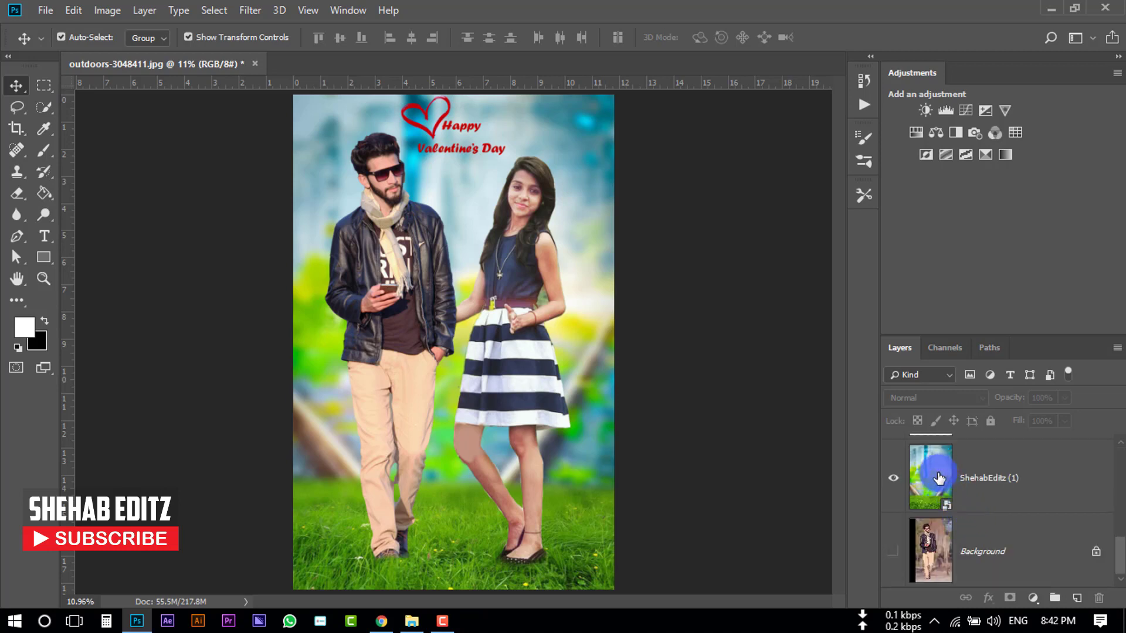
left_click(924, 478)
left_click(1033, 598)
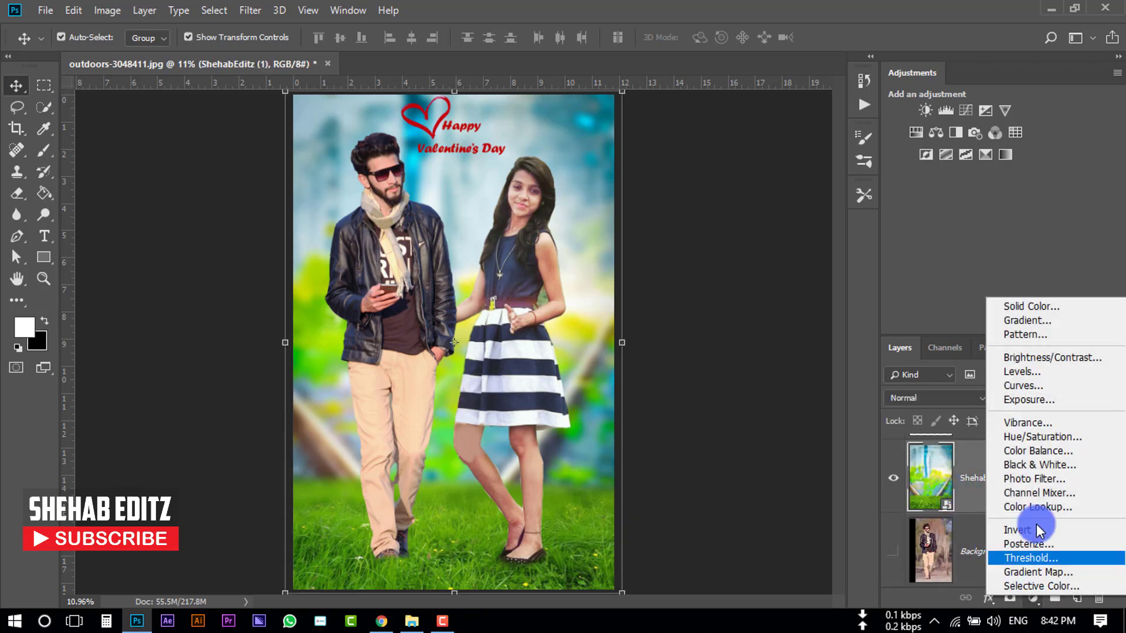
left_click(1020, 452)
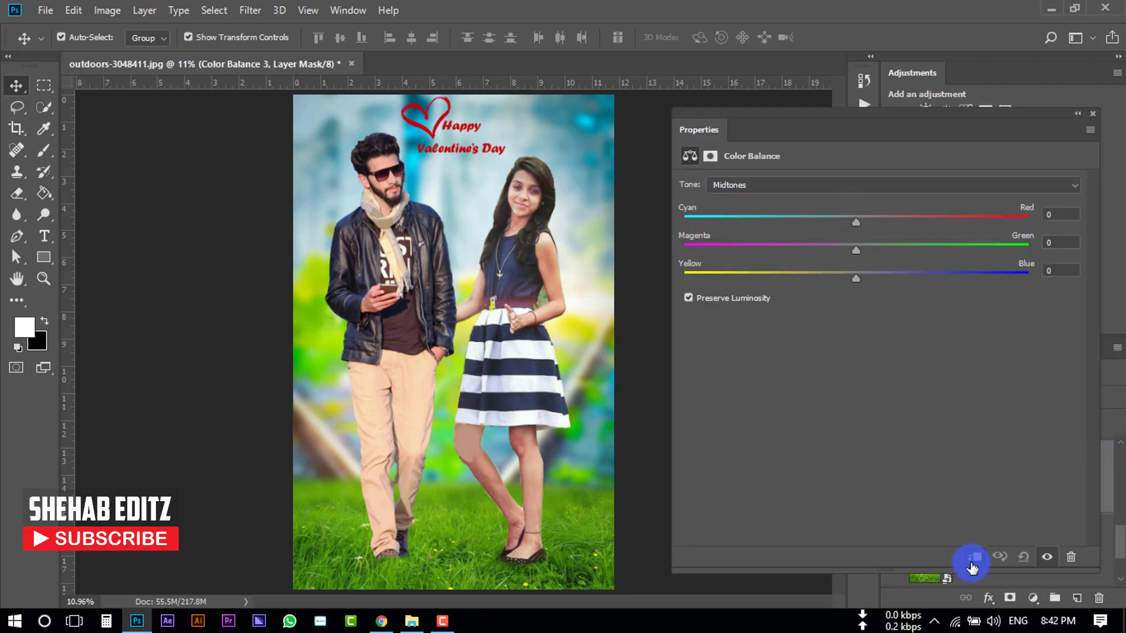
left_click(973, 557)
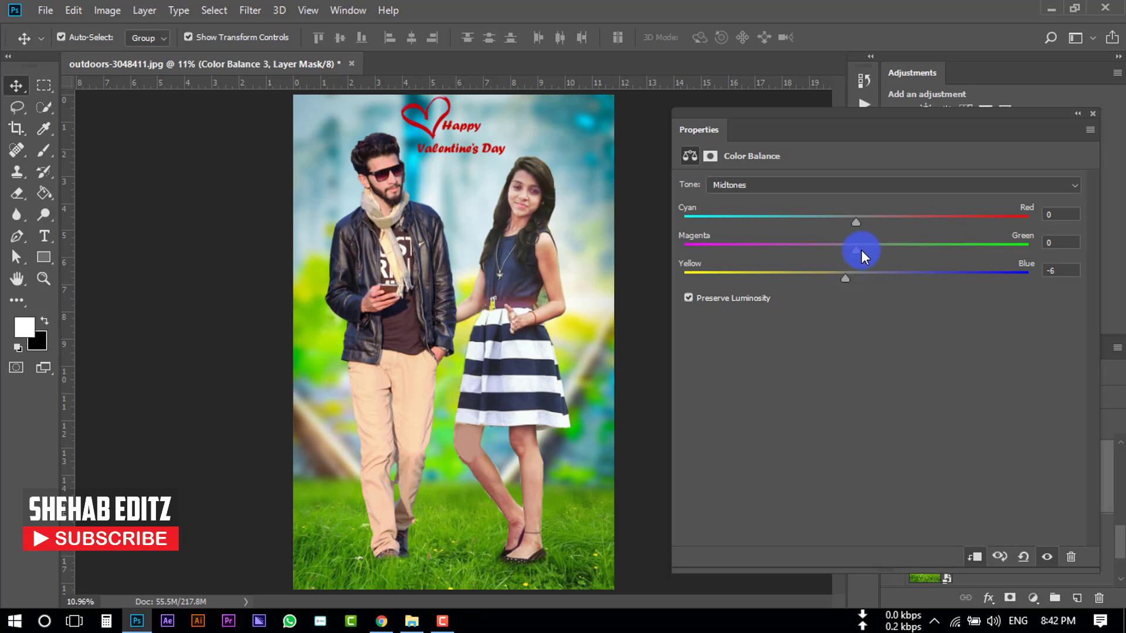
left_click_drag(860, 250, 867, 276)
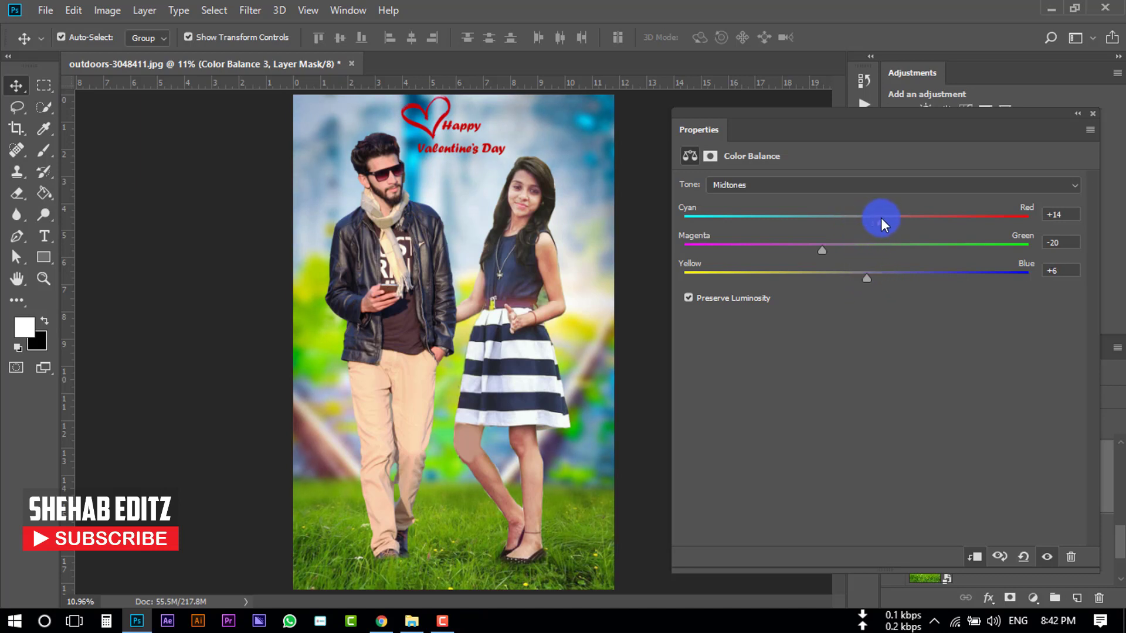
left_click_drag(881, 221, 865, 221)
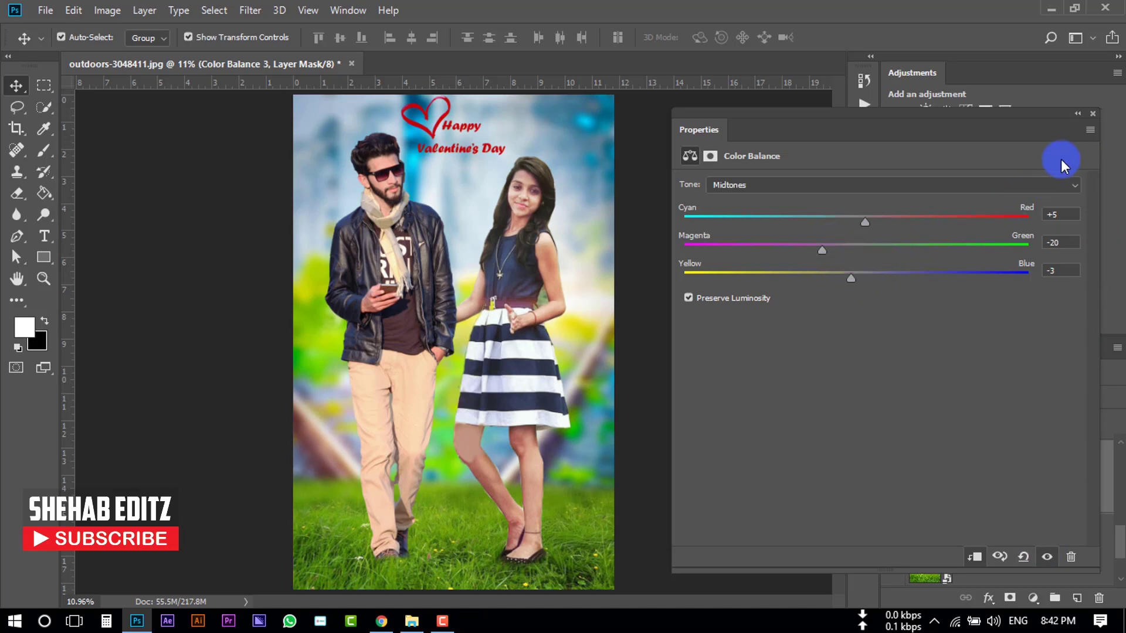
left_click(1092, 113)
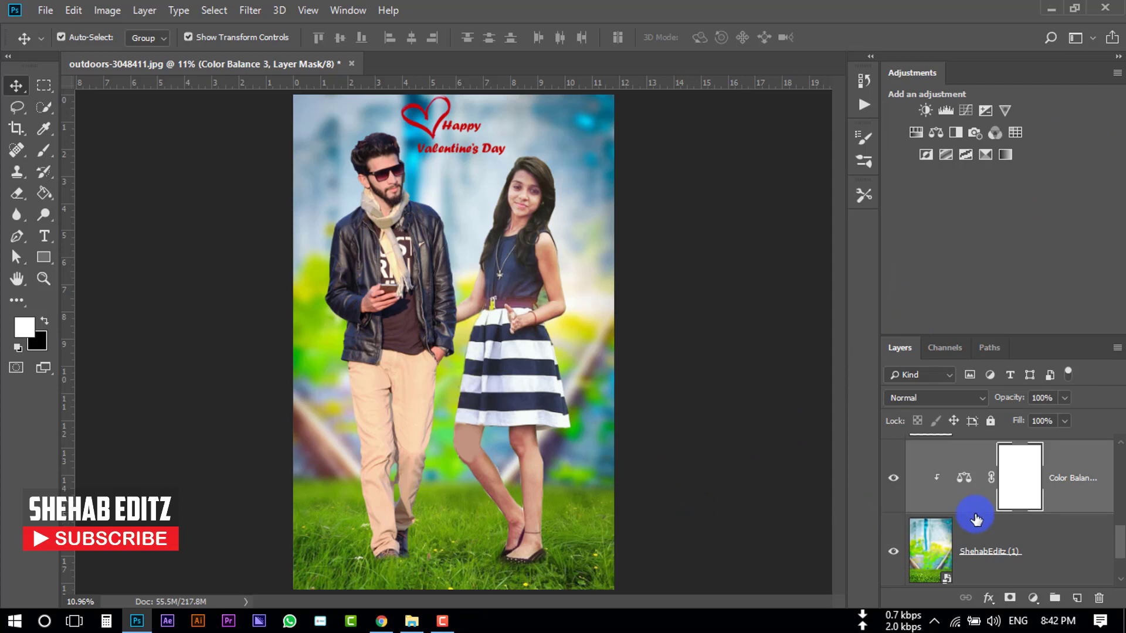
- Pick the Blur tool and apply the layer mask on the Background copy couple layer
left_click(17, 215)
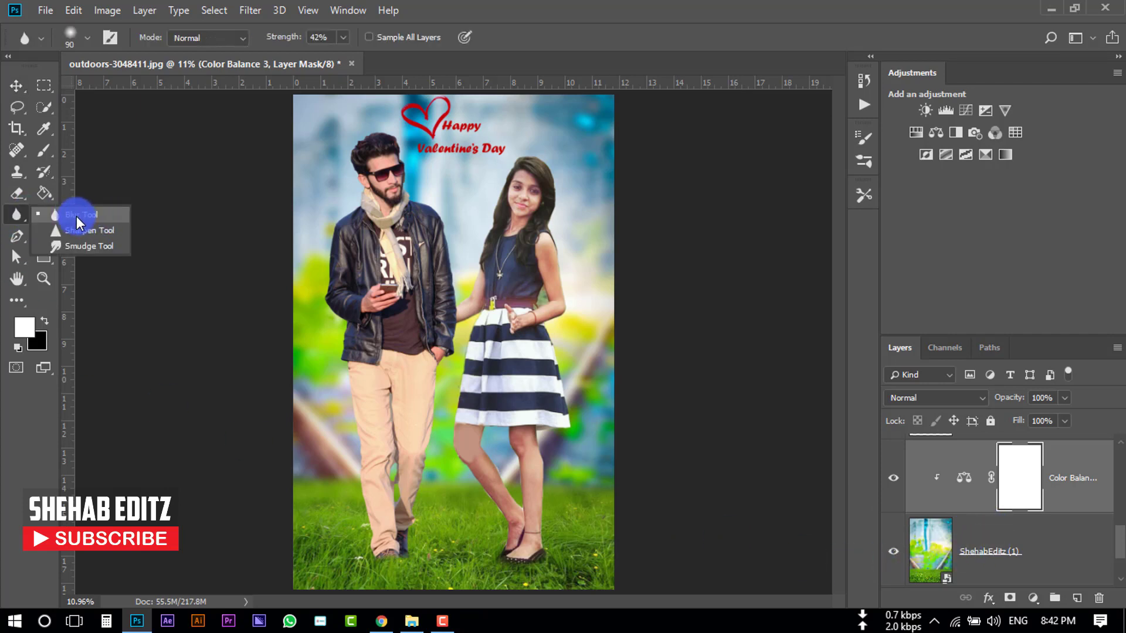
left_click(79, 217)
scroll(967, 528, "up", 3)
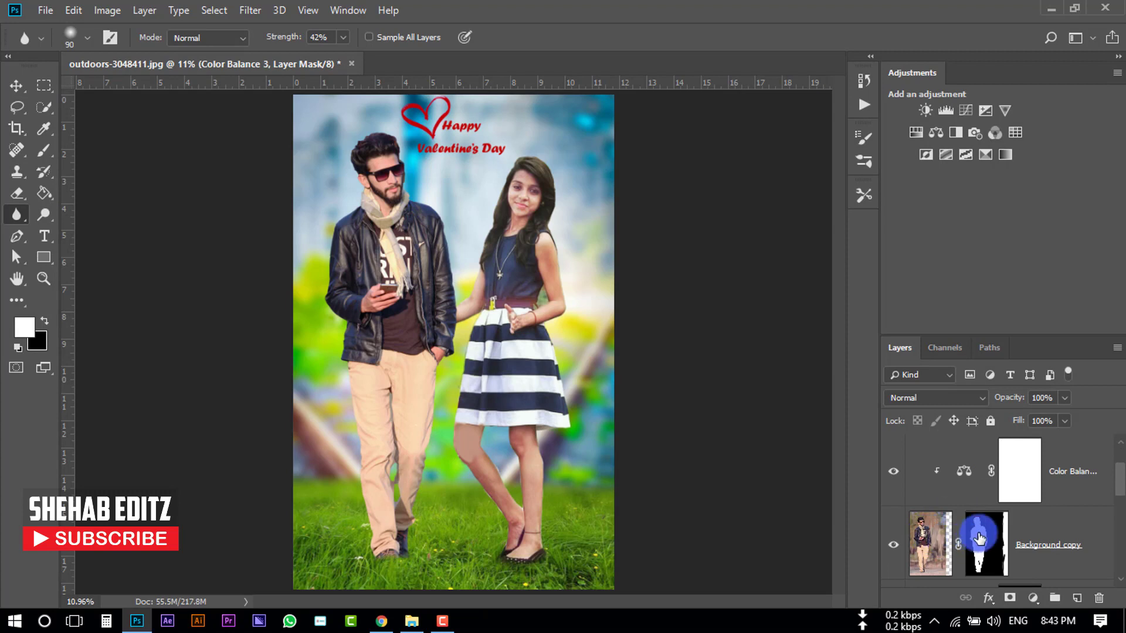
left_click(978, 535)
right_click(978, 533)
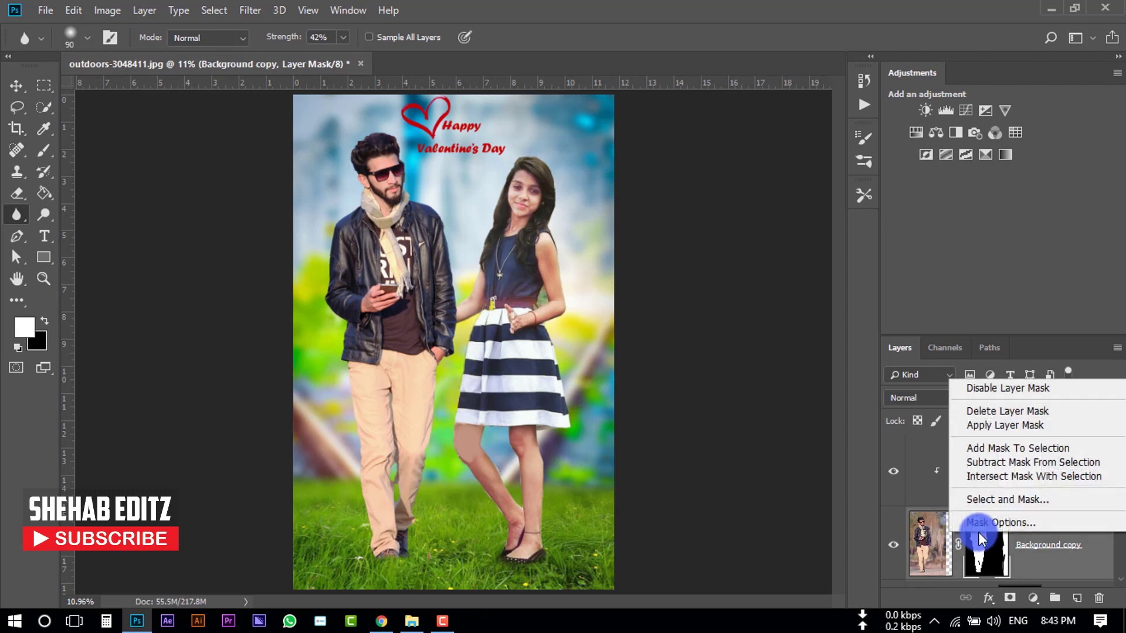
left_click(980, 427)
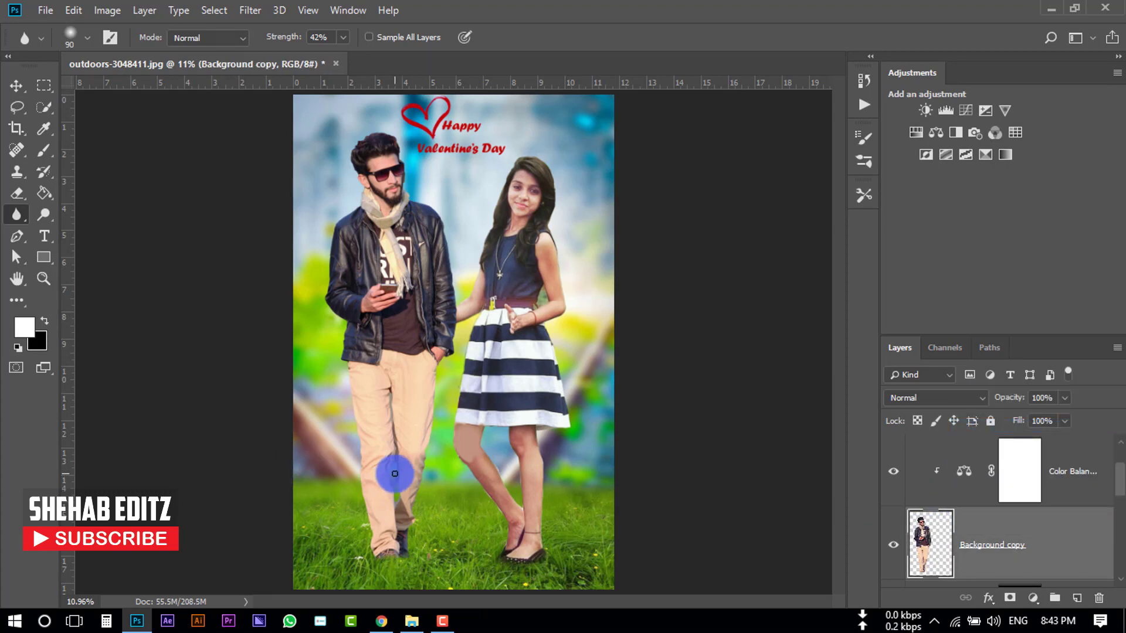
- Enlarge the Blur brush to 200 px and soften the edges of the man's legs, arm and hair
key("bracketright")
key("bracketright")
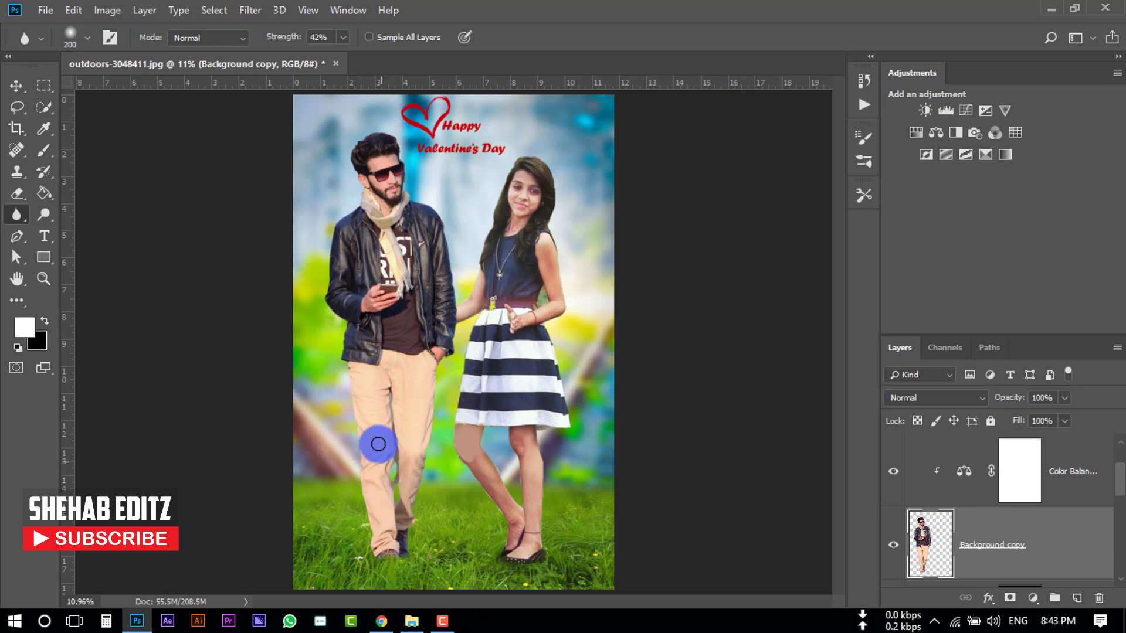
left_click_drag(356, 392, 359, 543)
left_click_drag(437, 385, 418, 481)
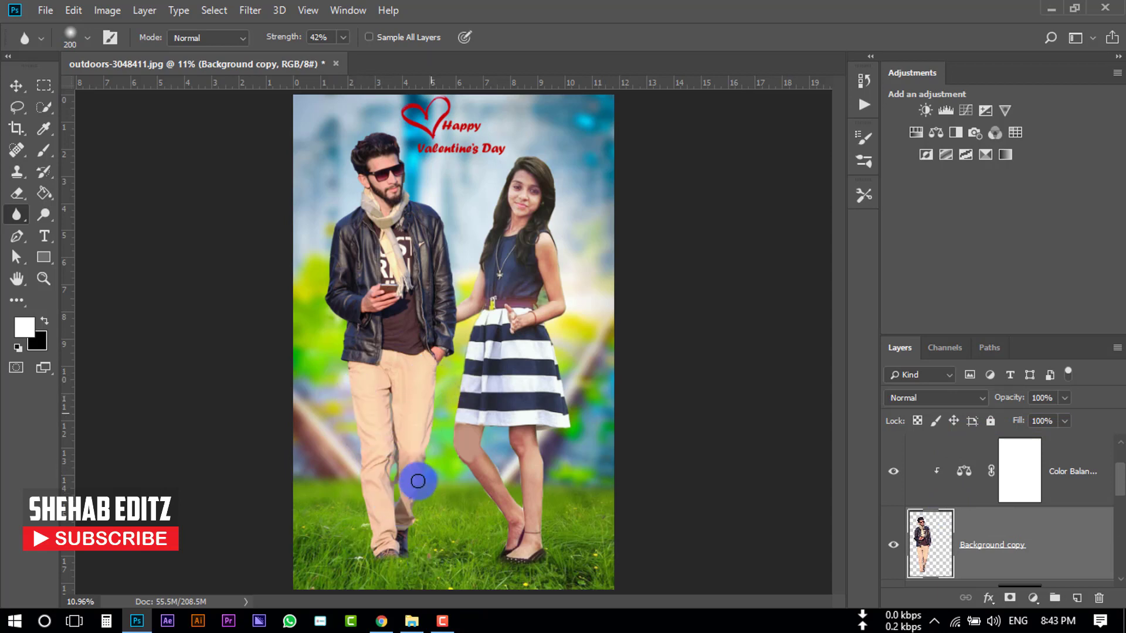
left_click_drag(328, 292, 332, 355)
mouse_move(349, 167)
left_mouse_down()
mouse_move(377, 131)
mouse_move(398, 135)
mouse_move(346, 147)
mouse_move(357, 187)
left_mouse_up()
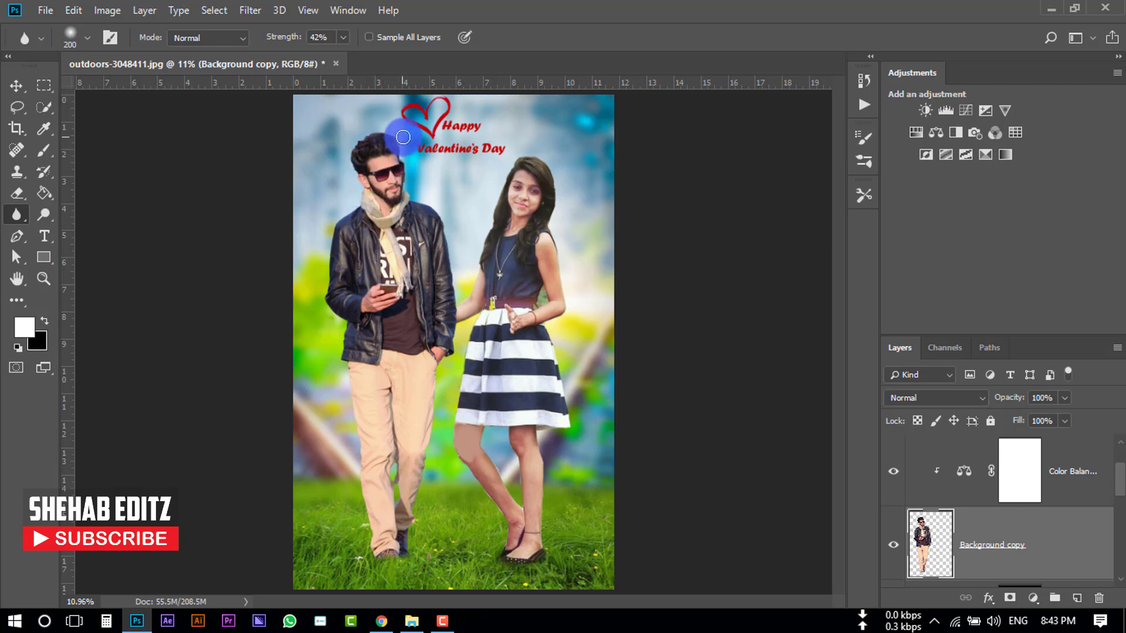
- Create a new layer at the top of the stack and stamp the merged image into it with Apply Image
scroll(1064, 529, "up", 1)
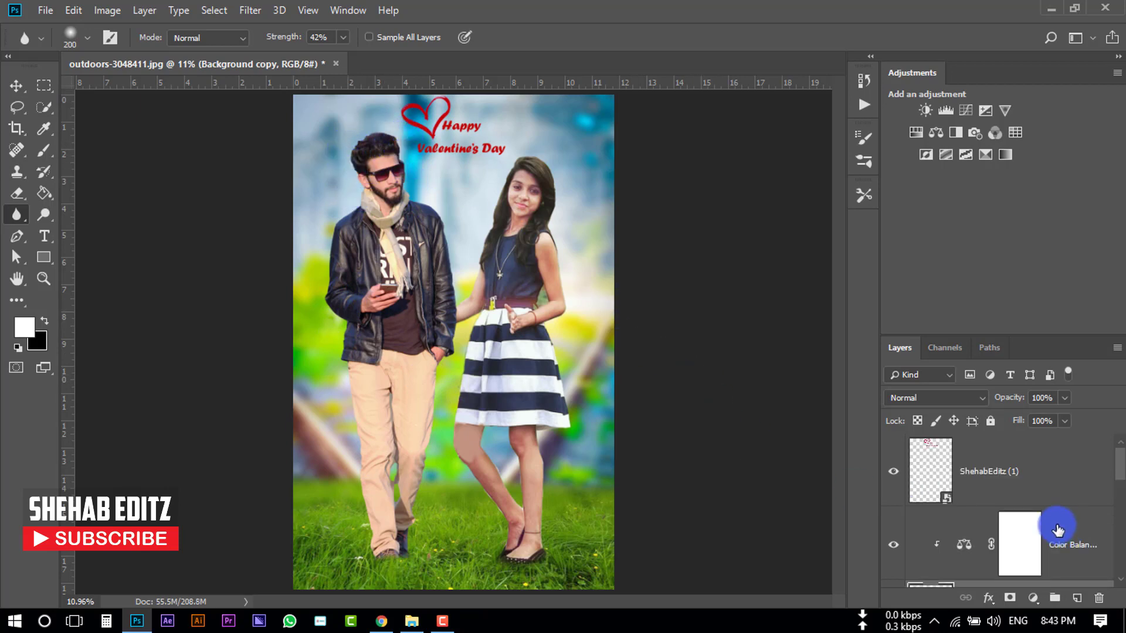
left_click(999, 466)
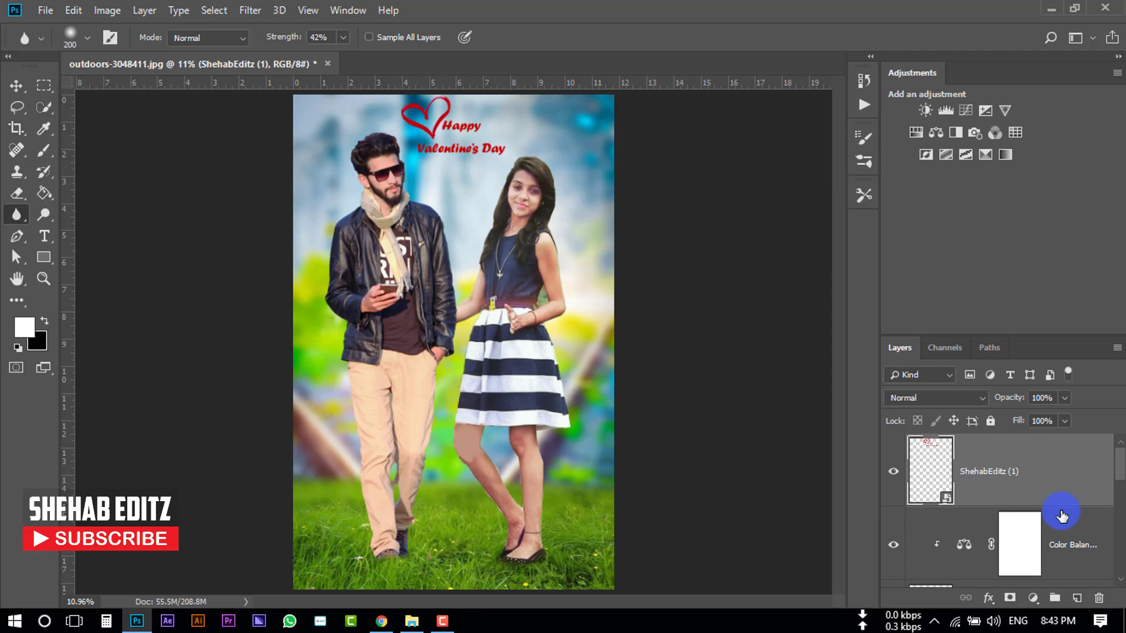
left_click(1076, 597)
left_click(107, 10)
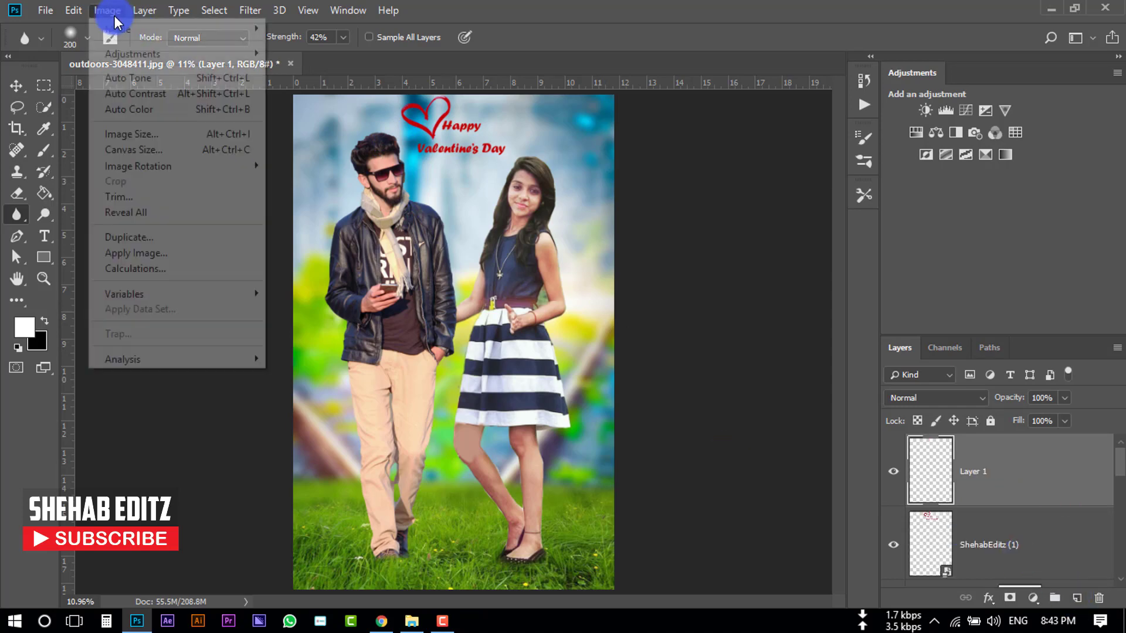
left_click(146, 252)
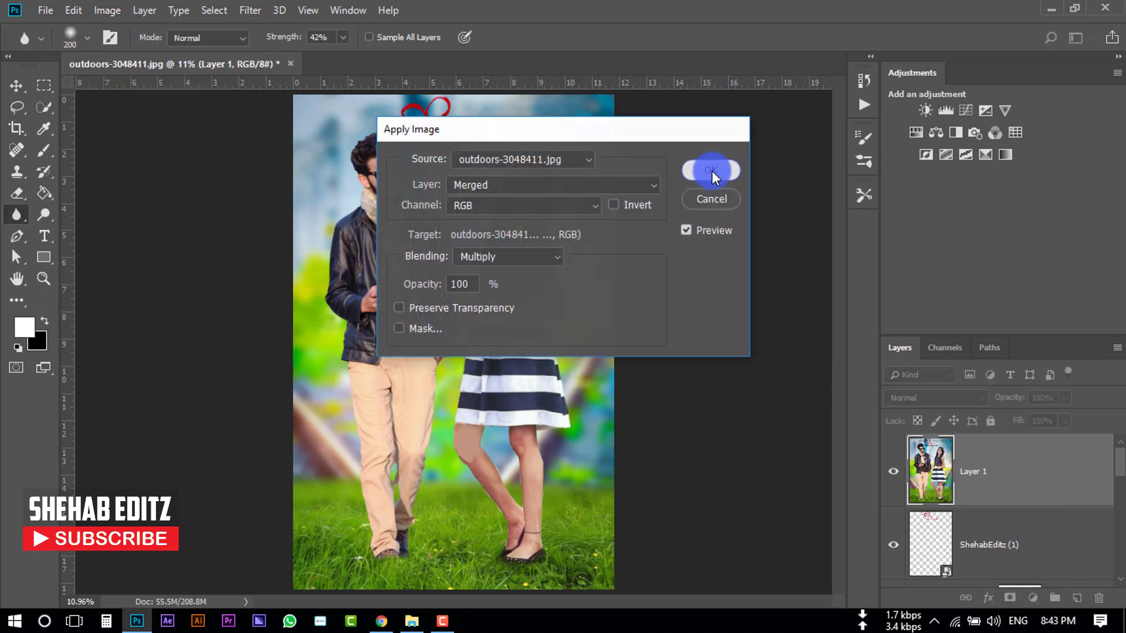
left_click(712, 171)
- Open the Camera Raw filter on the stamped layer and raise Contrast to +16
left_click(918, 420)
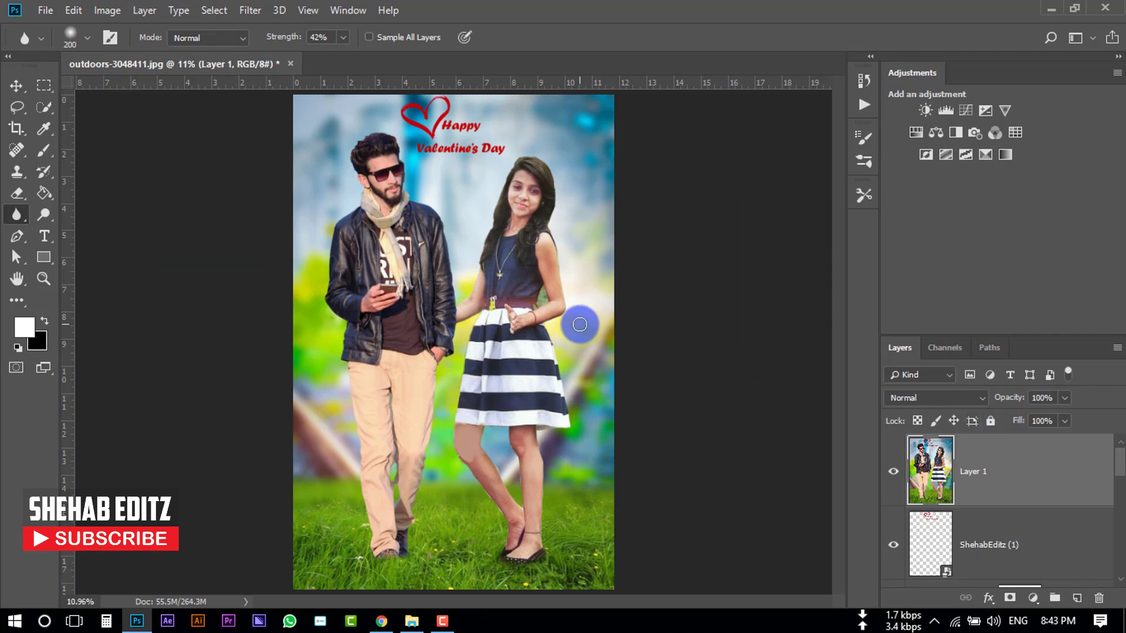
left_click(246, 12)
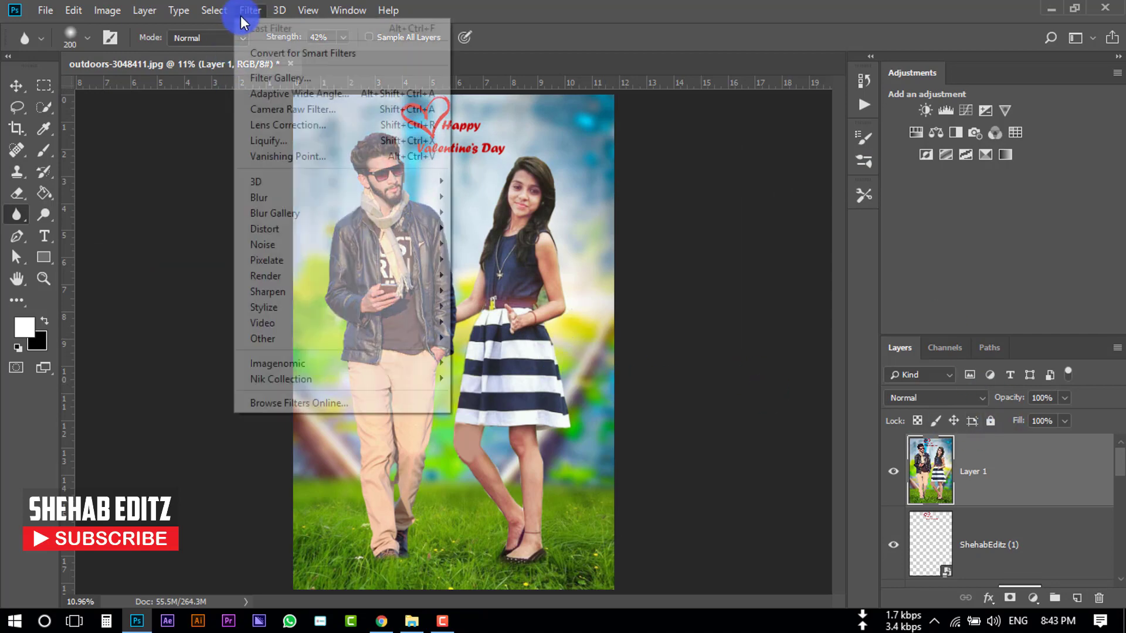
left_click(300, 113)
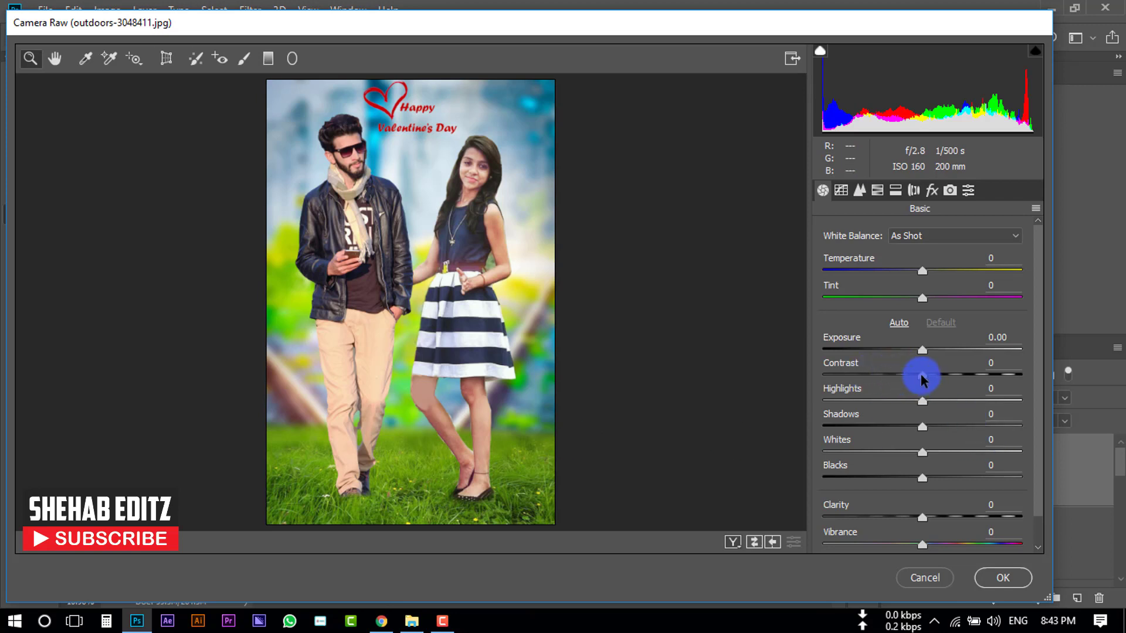
mouse_move(922, 376)
left_mouse_down()
mouse_move(948, 376)
mouse_move(937, 377)
left_mouse_up()
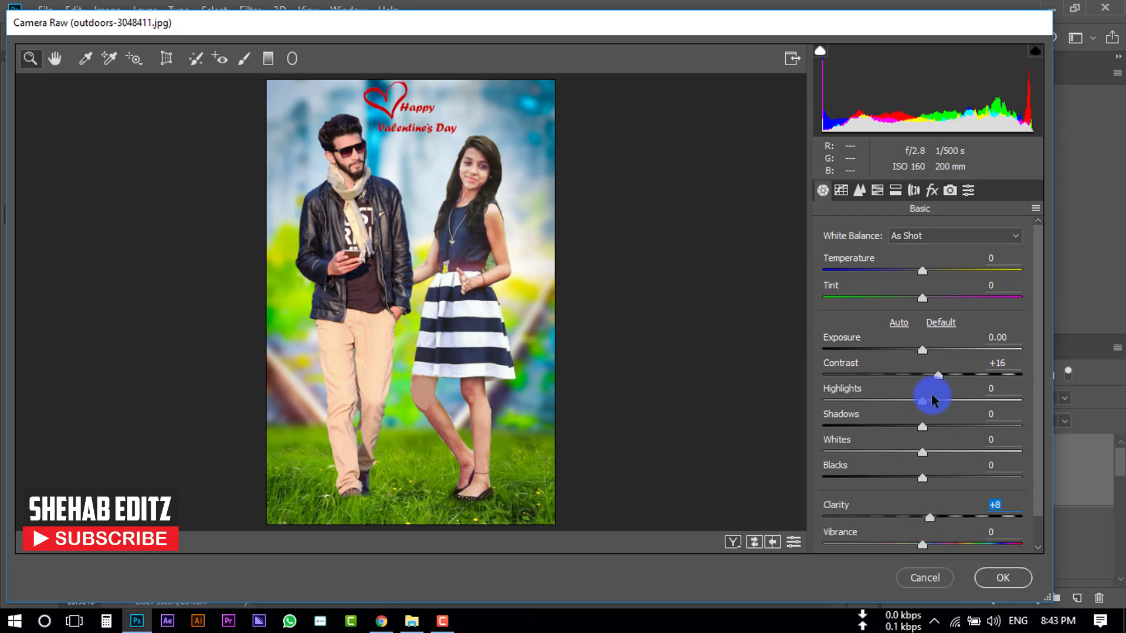
- Set HSL saturation to Reds +17 and Oranges -20, lower the Greens, nudge the Oranges luminance, apply, and compare the layer on and off
left_click(875, 189)
left_click_drag(927, 347, 943, 320)
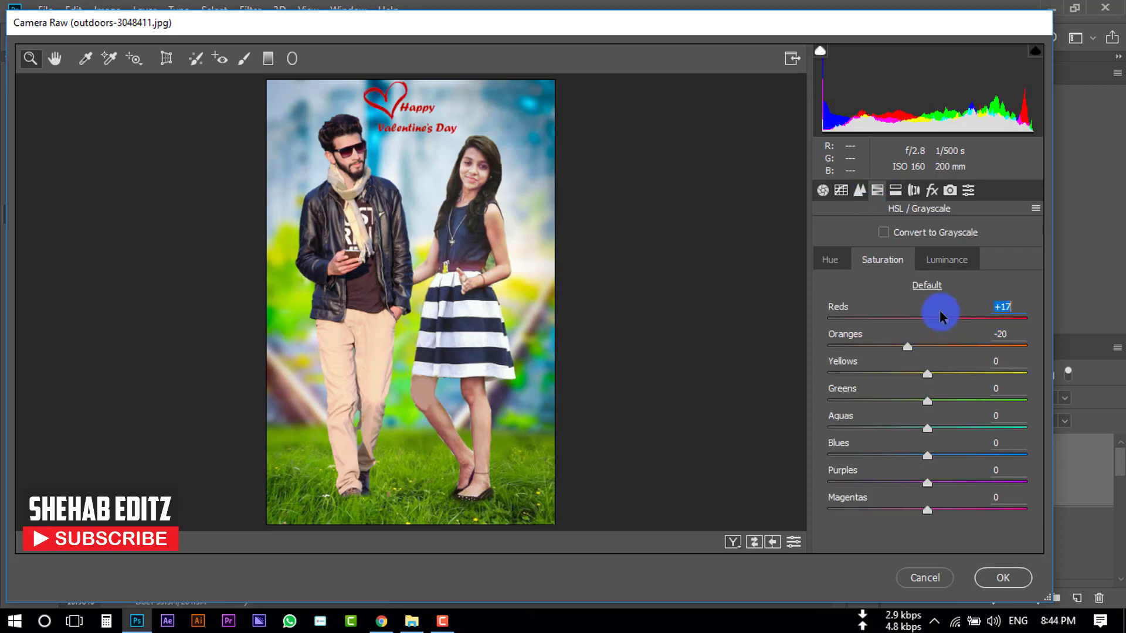
left_click_drag(927, 401, 880, 401)
left_click(947, 259)
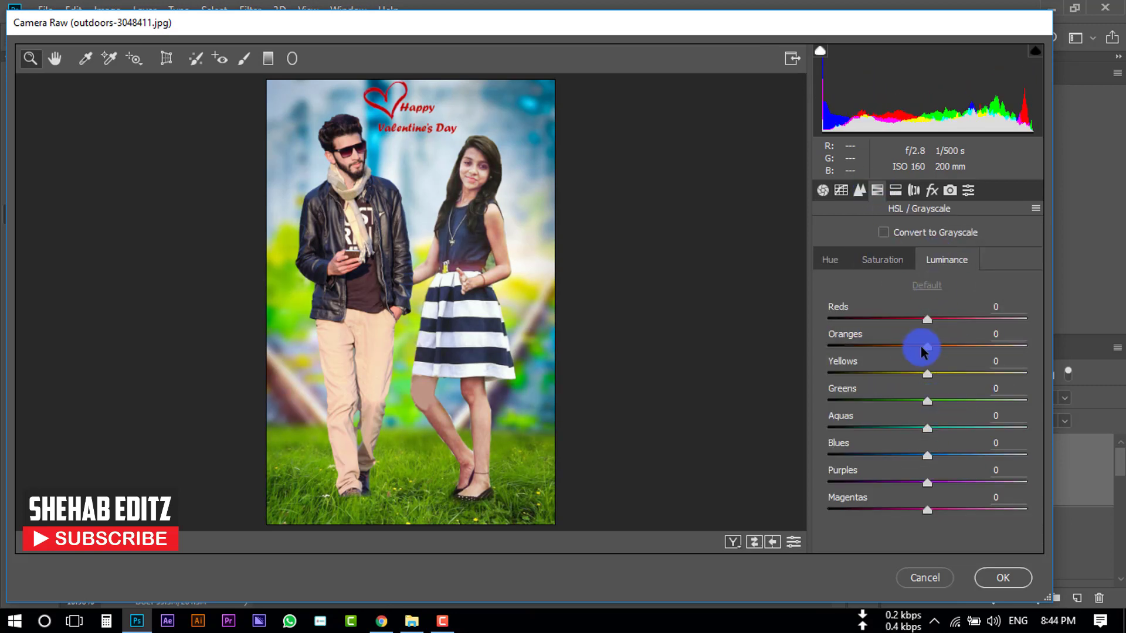
left_click_drag(941, 345, 937, 347)
key("Return")
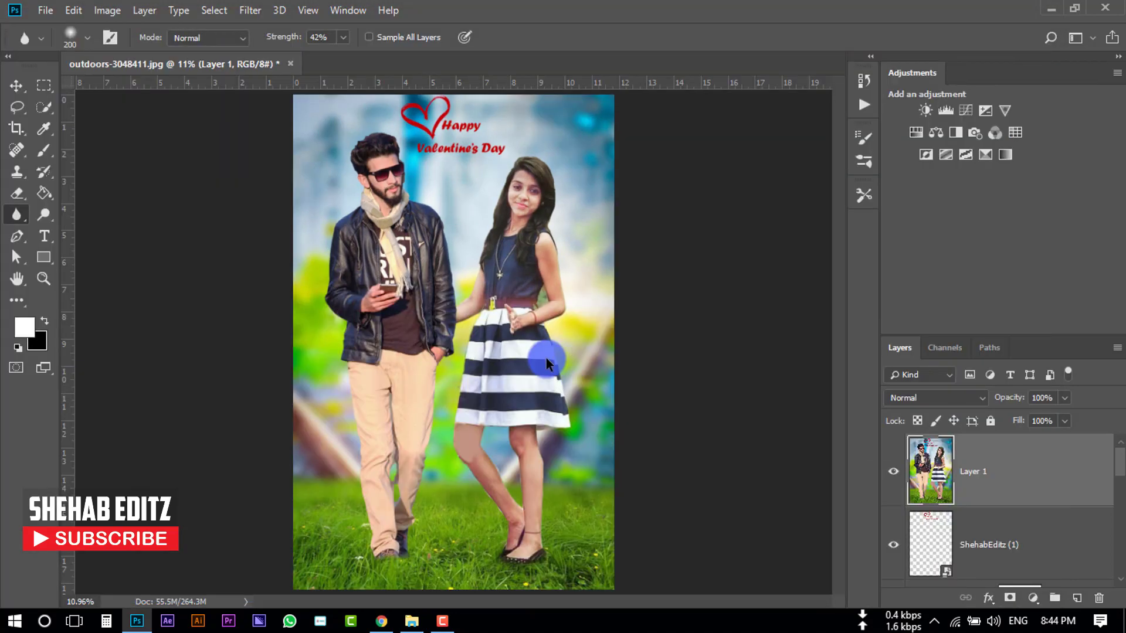
left_click(894, 472)
left_click(893, 472)
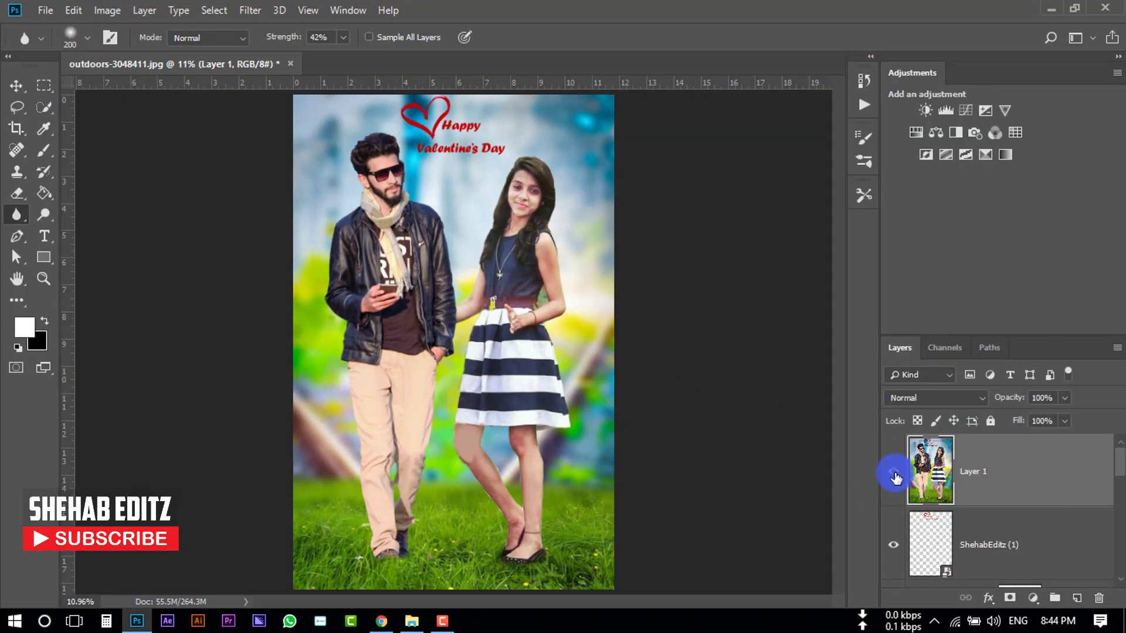